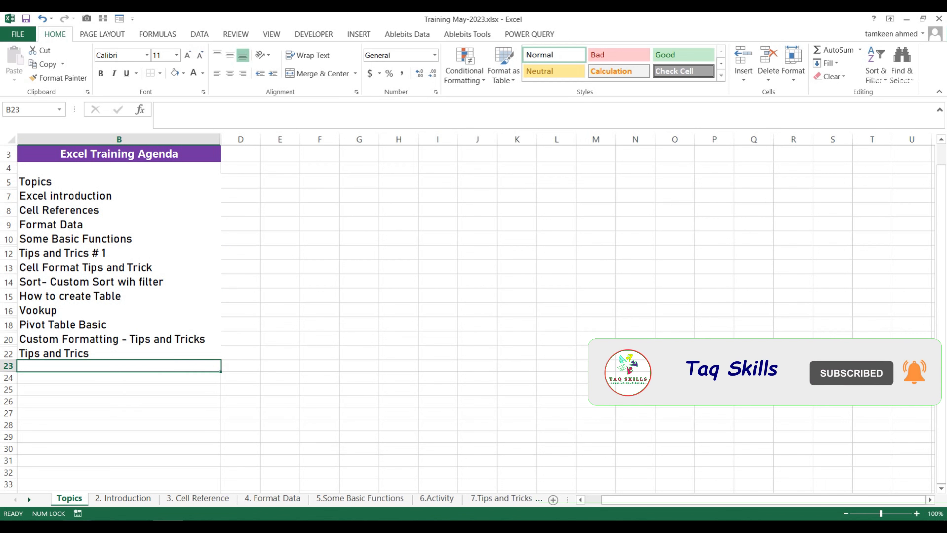
Search Windows for "excel 2013", launch Excel 2013 and create a blank workbook
left_click(62, 501)
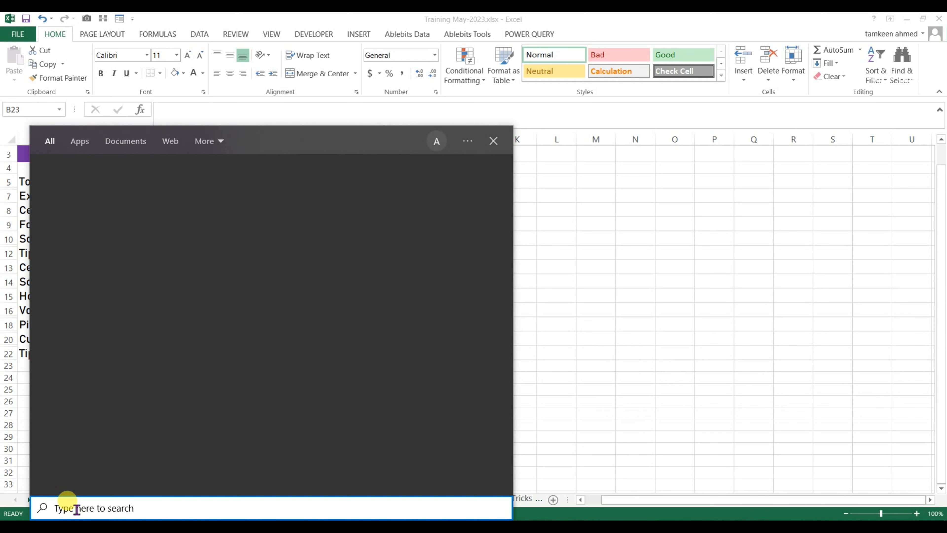
type("e")
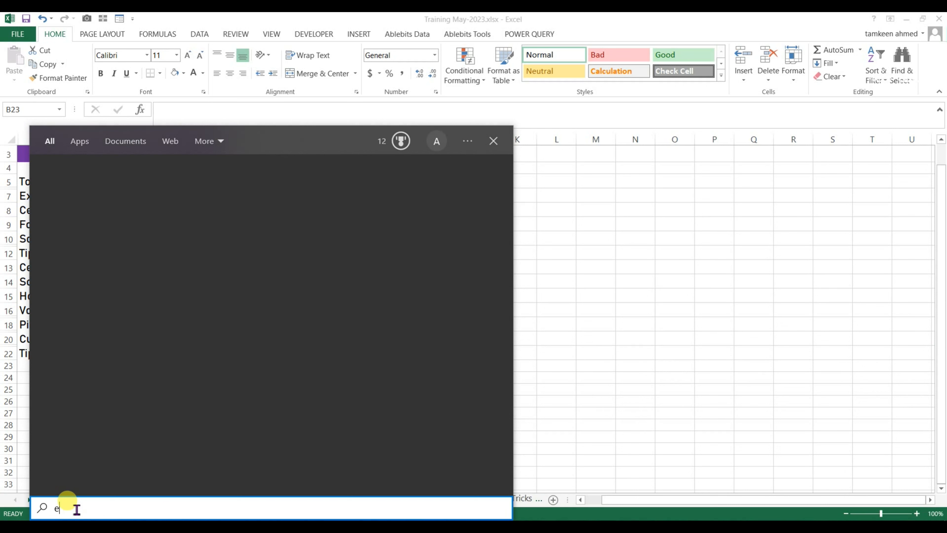
type("xcel 2013")
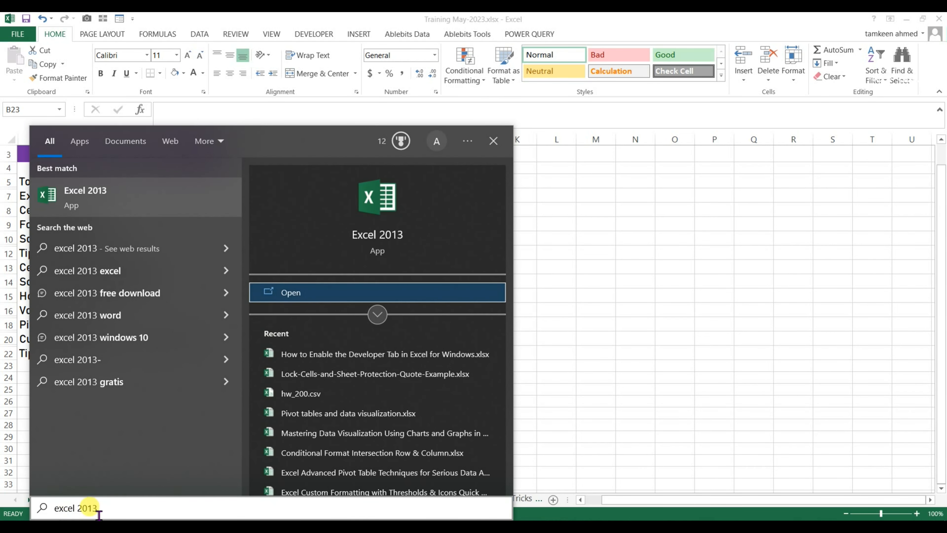
left_click(86, 203)
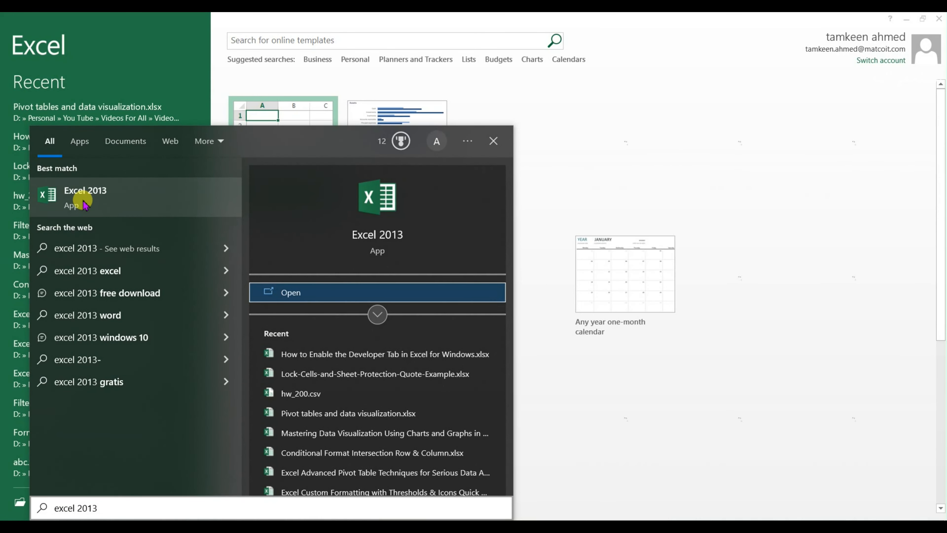
left_click(82, 199)
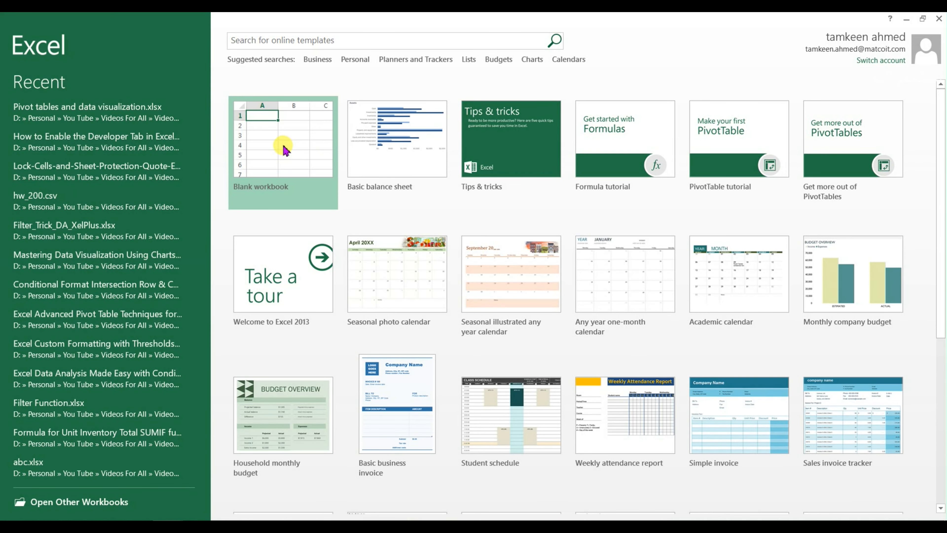
left_click(286, 150)
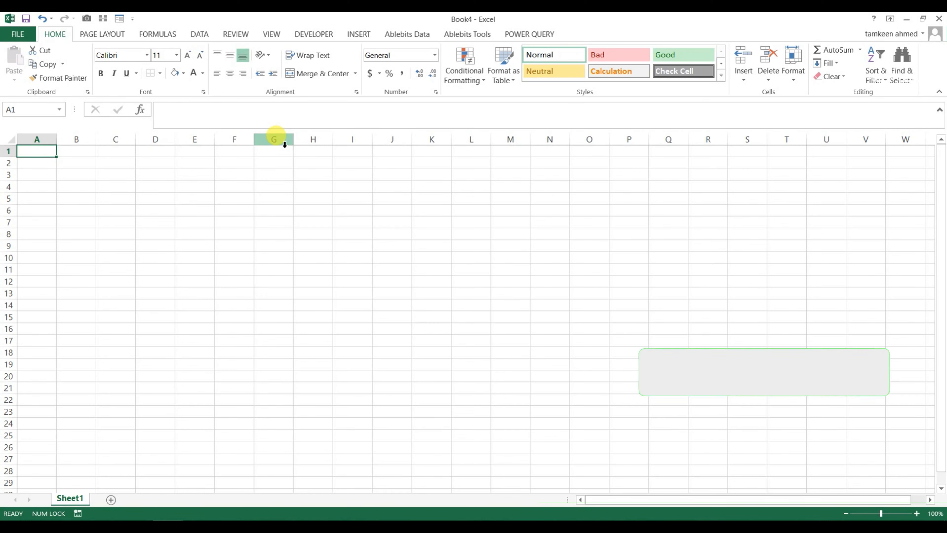
Start saving the blank workbook, cancel the save and close that workbook
left_click(14, 38)
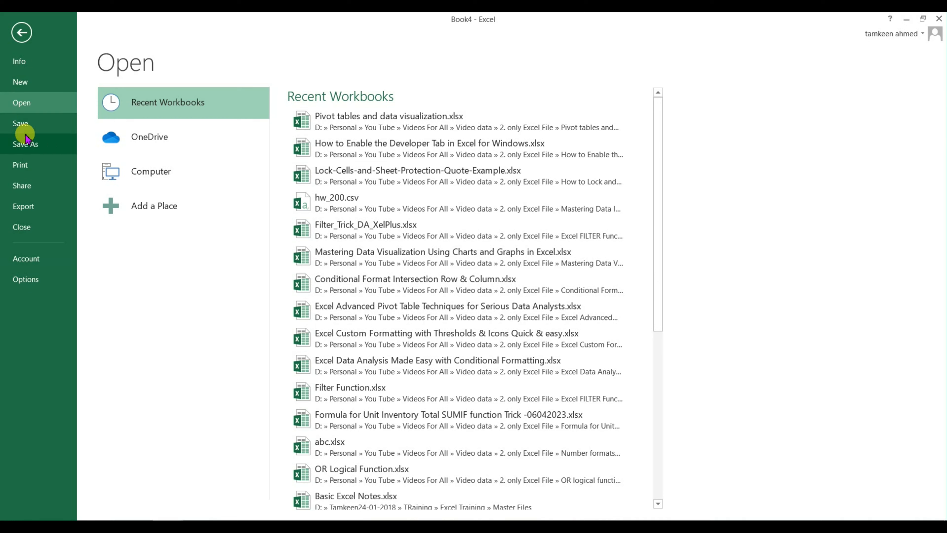
left_click(24, 125)
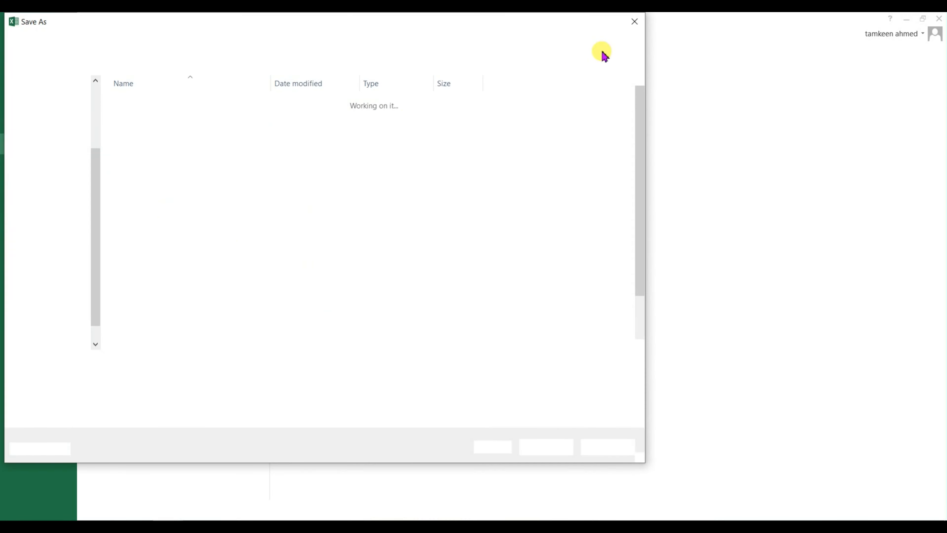
left_click(638, 19)
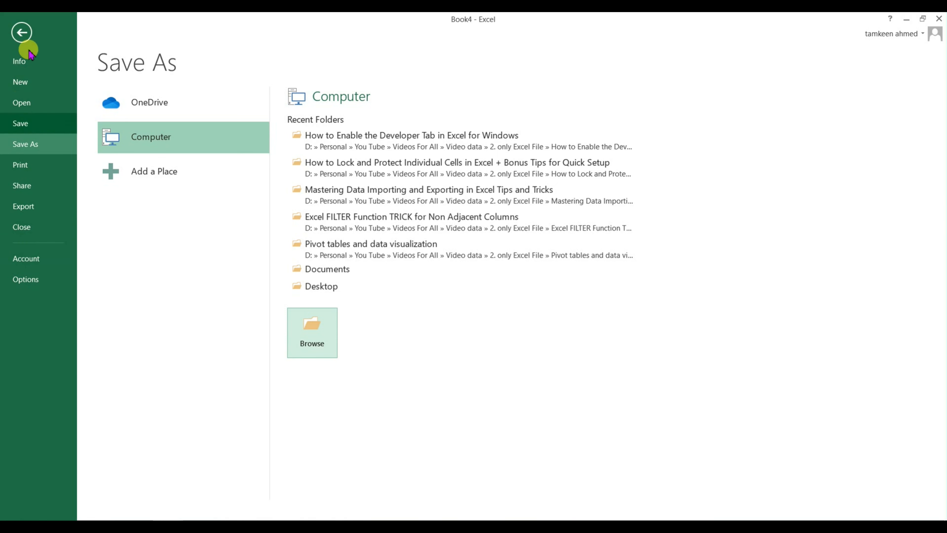
left_click(22, 33)
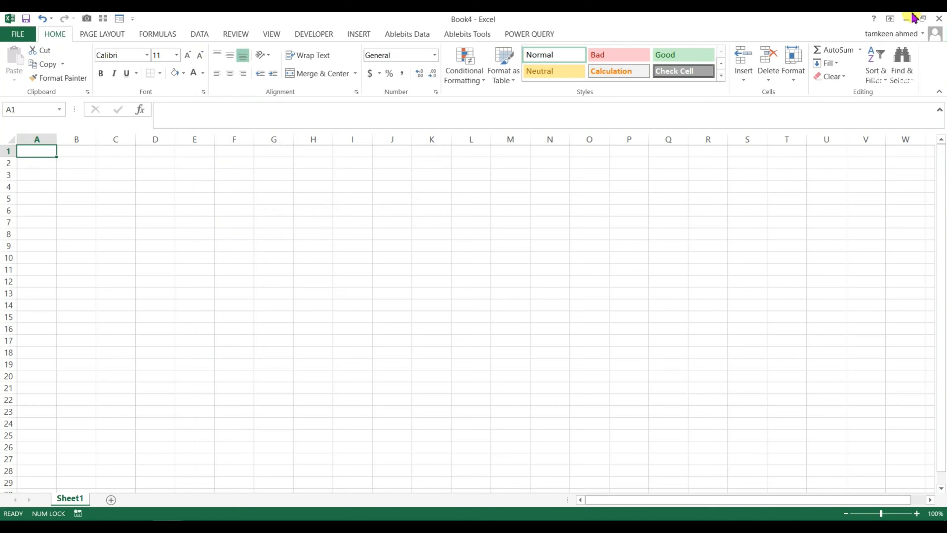
left_click(939, 18)
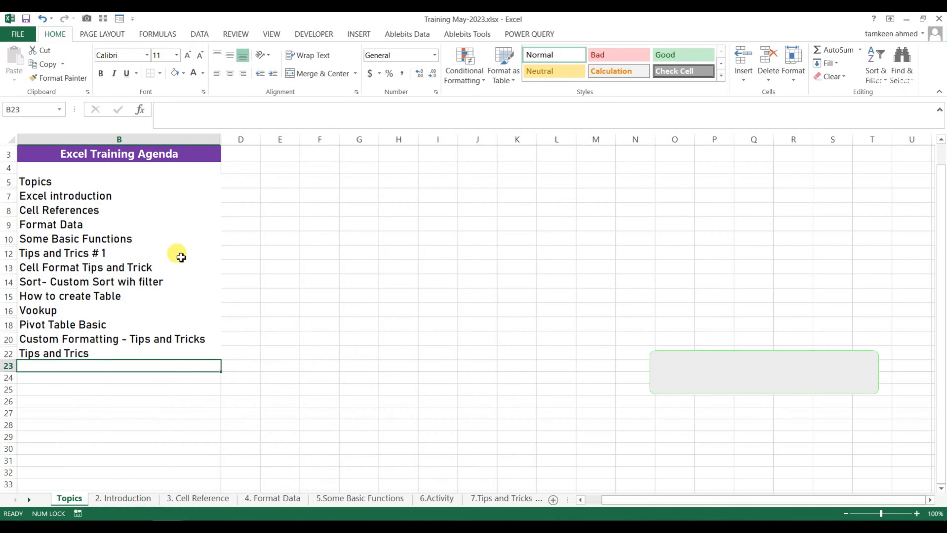
Go to the 2. Introduction sheet and glance over the main ribbon categories as far as Formulas
left_click(179, 254)
left_click(139, 503)
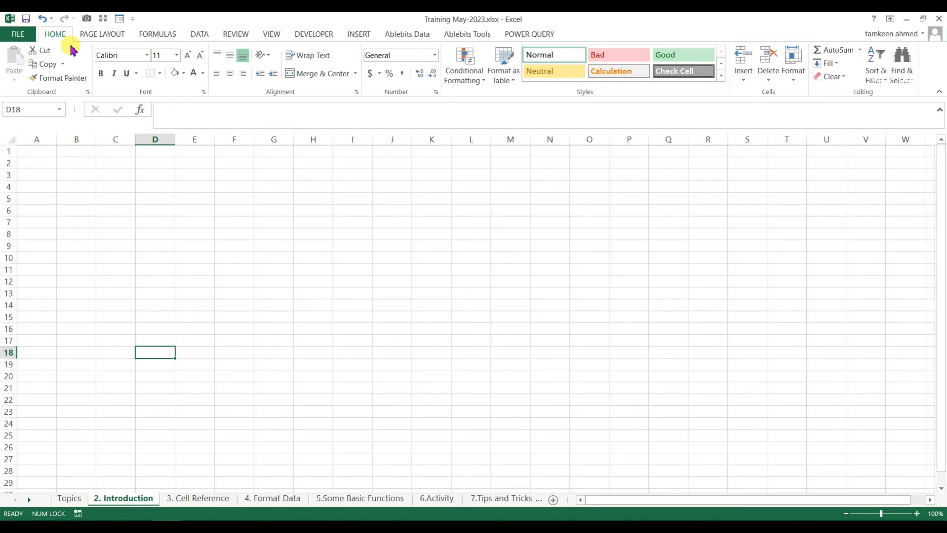
left_click(20, 34)
left_click(37, 33)
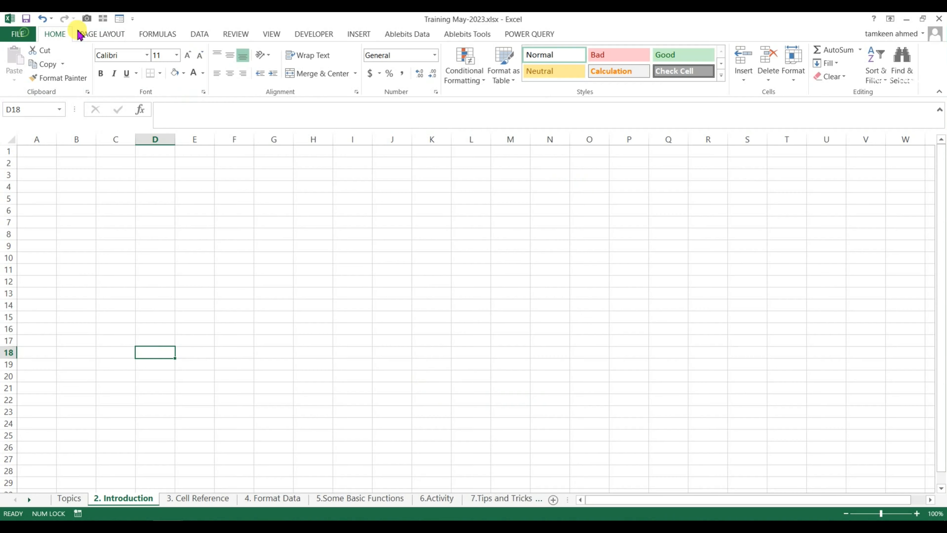
left_click(103, 35)
left_click(153, 34)
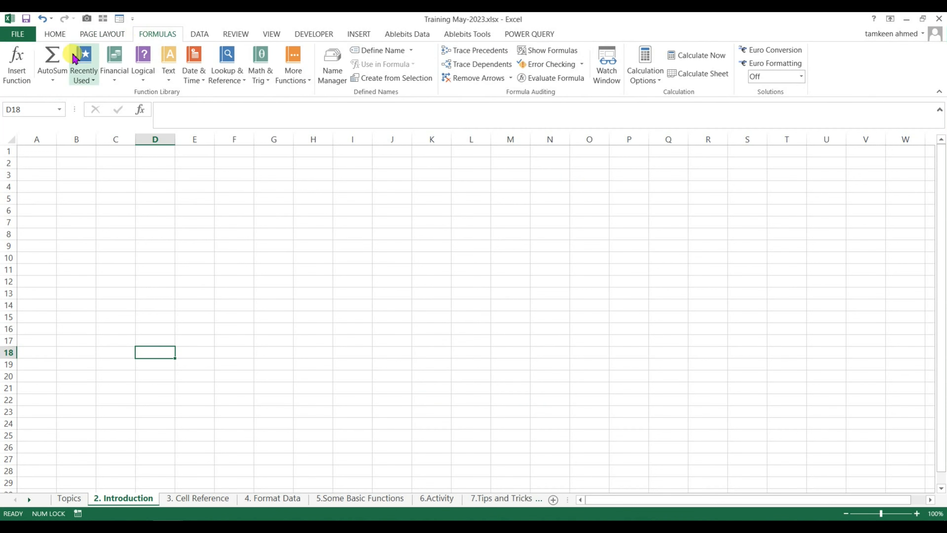
Examine the Home, Page Layout, Formulas, Data and Review command groups one after another
left_click(47, 36)
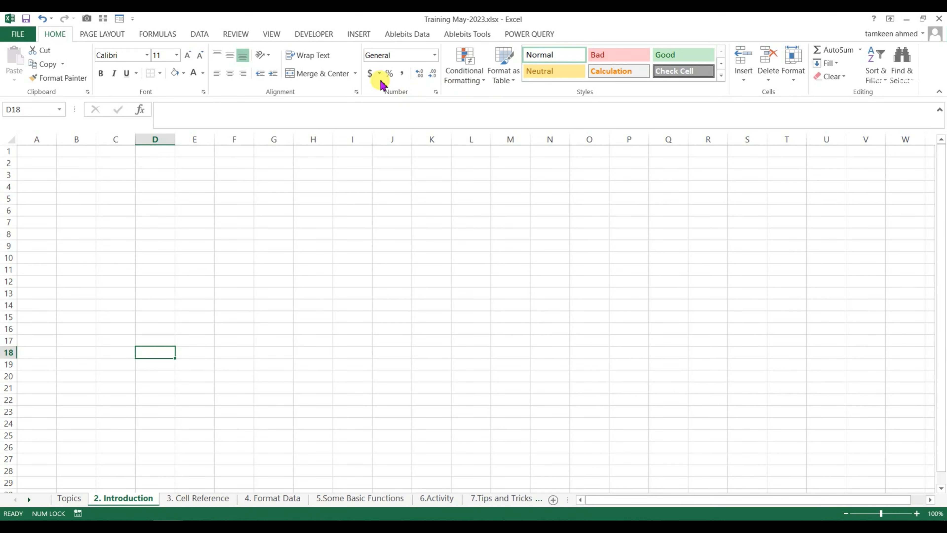
left_click(101, 36)
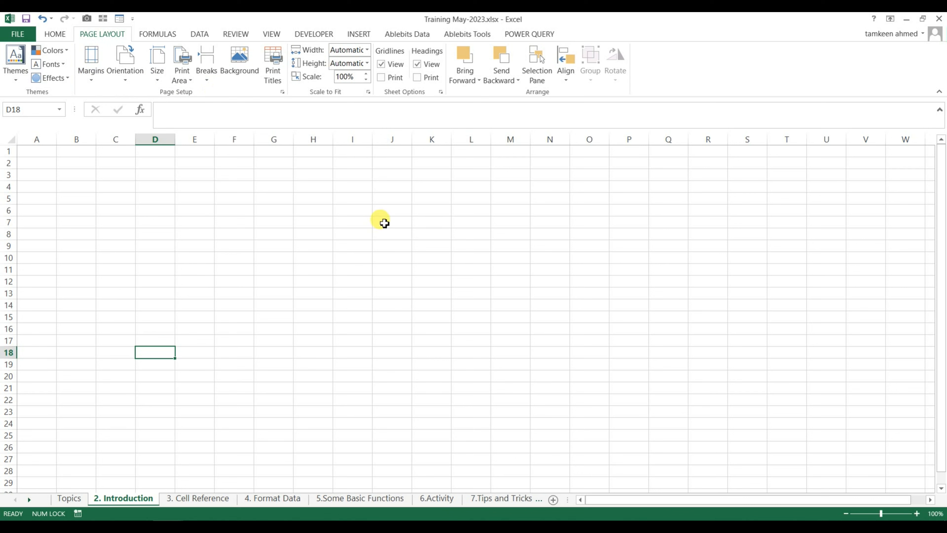
left_click(161, 34)
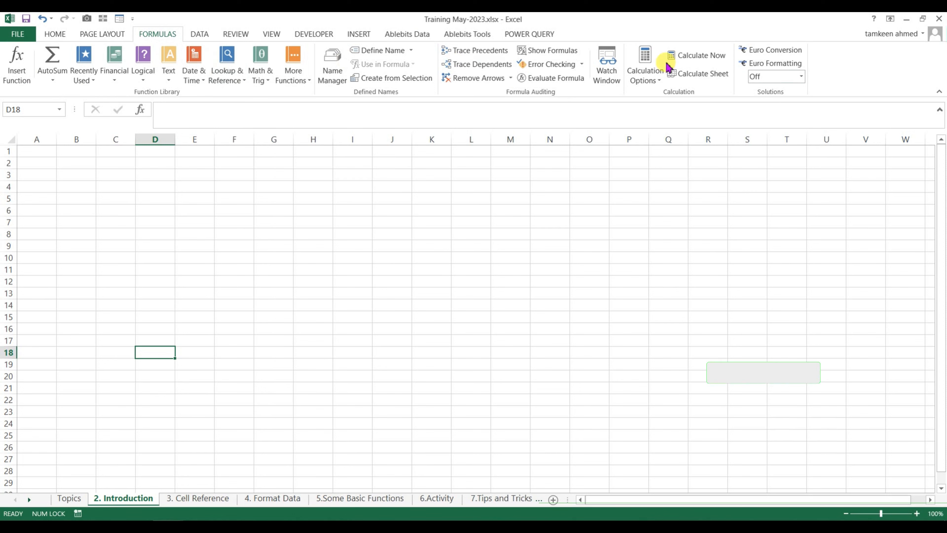
left_click(199, 33)
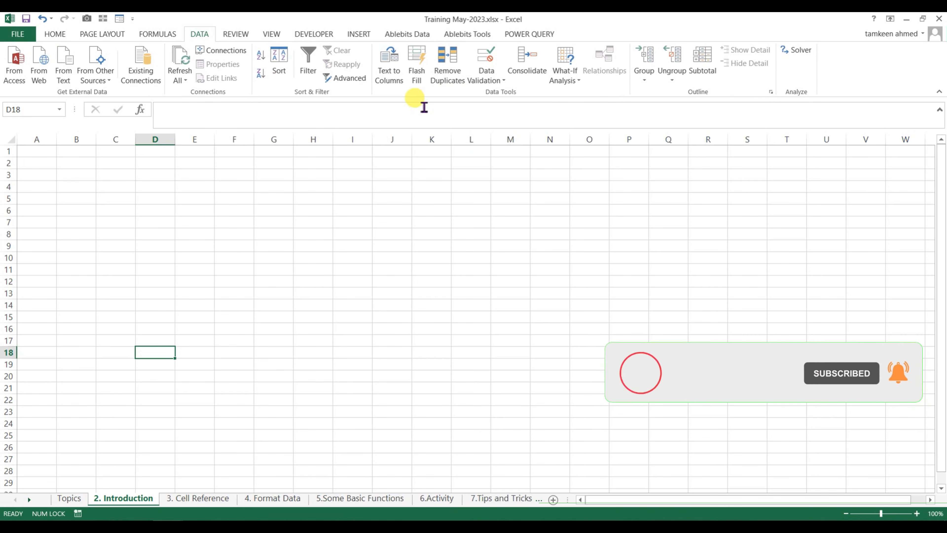
left_click(228, 37)
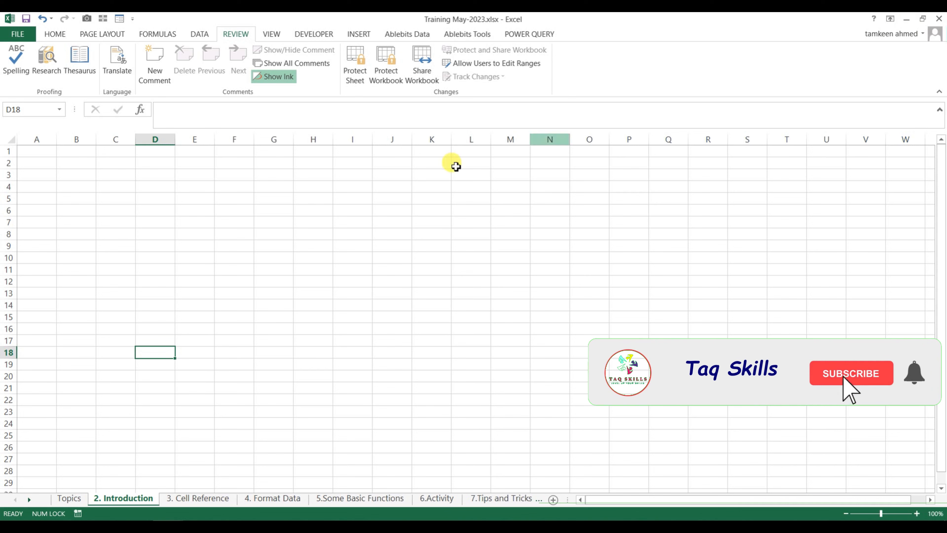
Zoom the 2. Introduction sheet in to 190% and return it to 100%
left_click(149, 221)
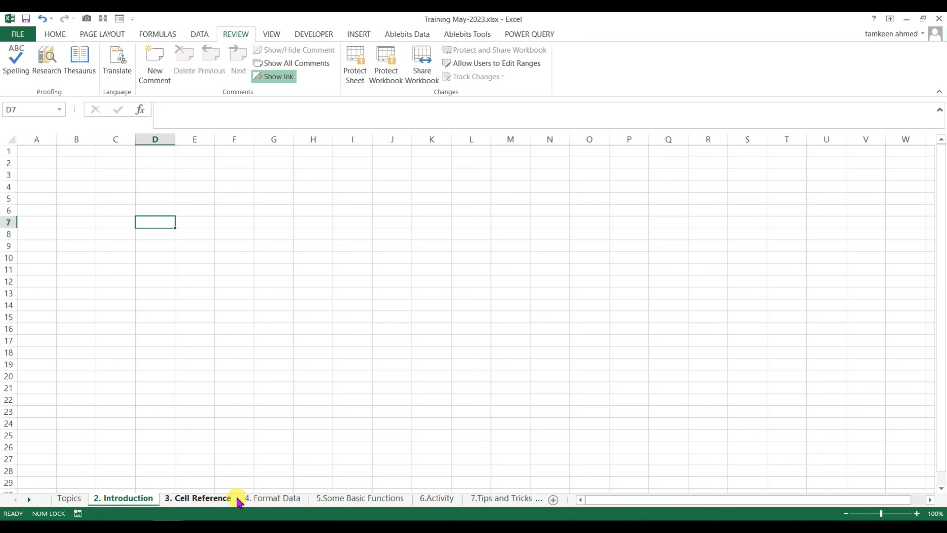
mouse_move(882, 515)
left_mouse_down()
mouse_move(905, 513)
mouse_move(891, 513)
left_mouse_up()
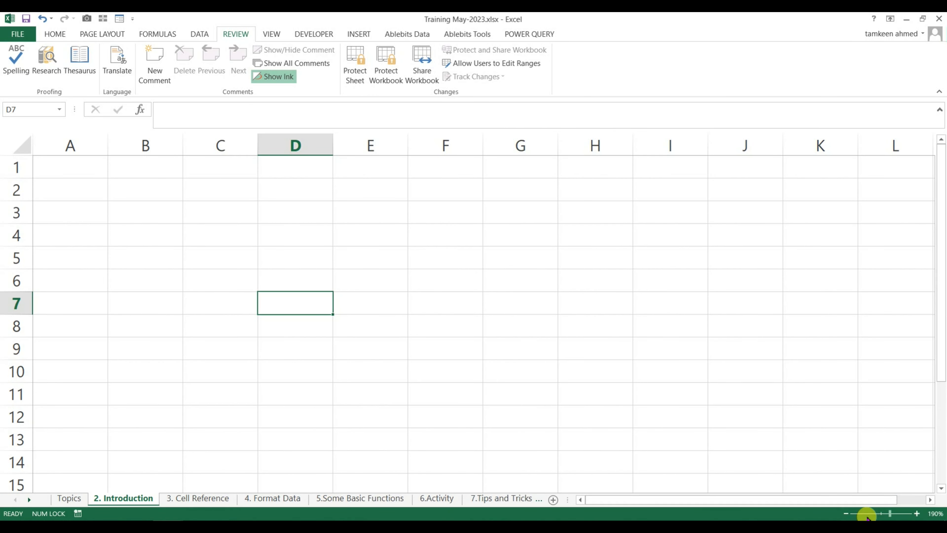
left_click(846, 514)
left_click(846, 514)
left_click(846, 513)
left_click(845, 514)
left_click(846, 513)
left_click(845, 514)
left_click(846, 514)
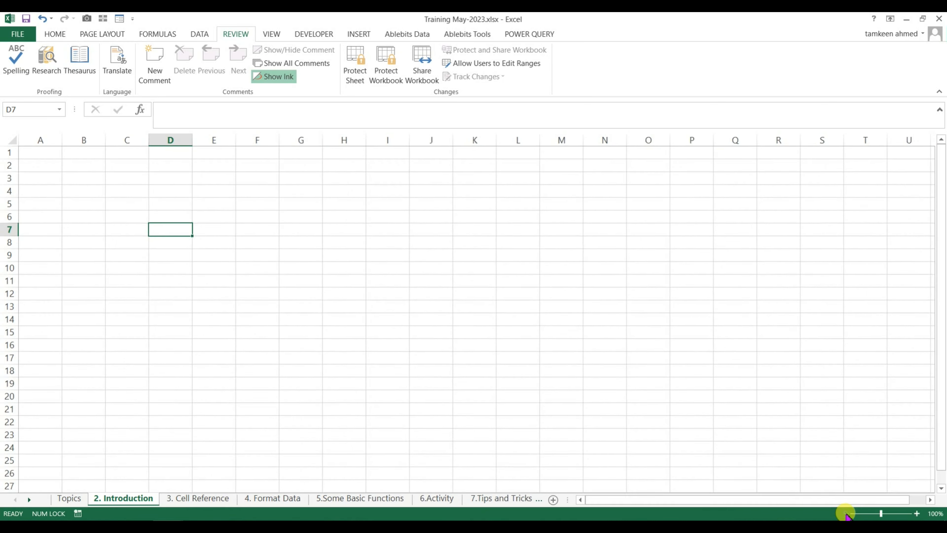
left_click(845, 513)
Select individual cells across the empty sheet, including R15, B6, A4 and C4, to examine their addresses
left_click(701, 317)
mouse_move(681, 502)
left_mouse_down()
mouse_move(782, 503)
mouse_move(666, 507)
left_mouse_up()
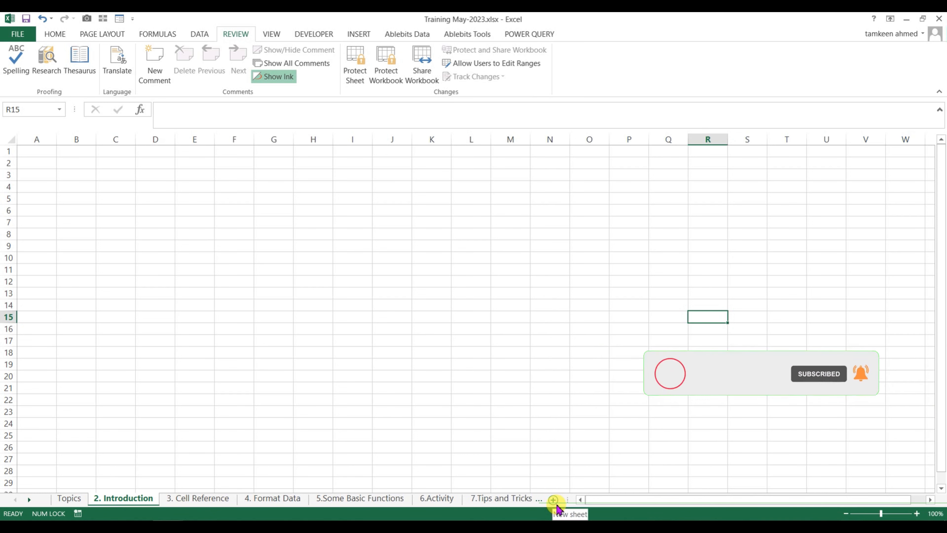
left_click(284, 331)
left_click(73, 211)
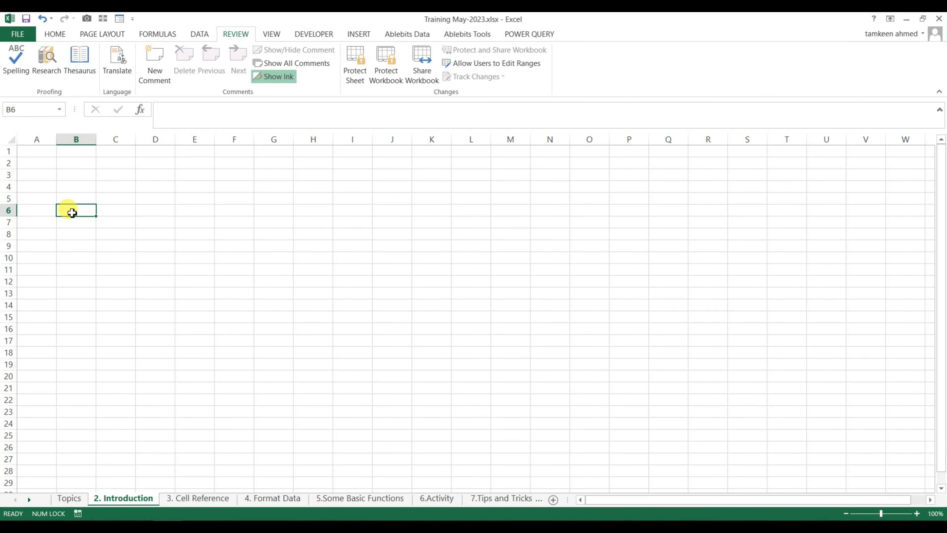
left_click(38, 185)
left_click(118, 186)
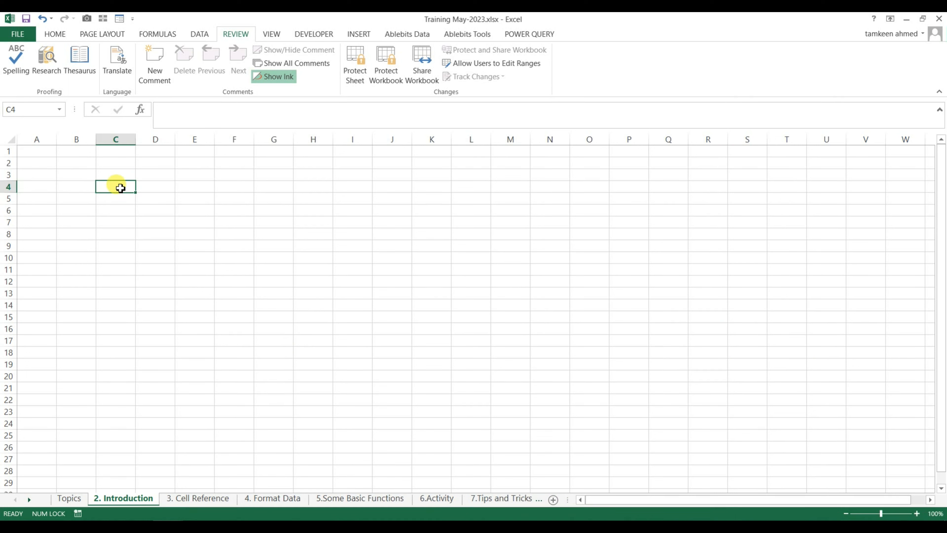
Select the whole of column B and row 2, and go to their neighbouring cell B3
left_click(74, 138)
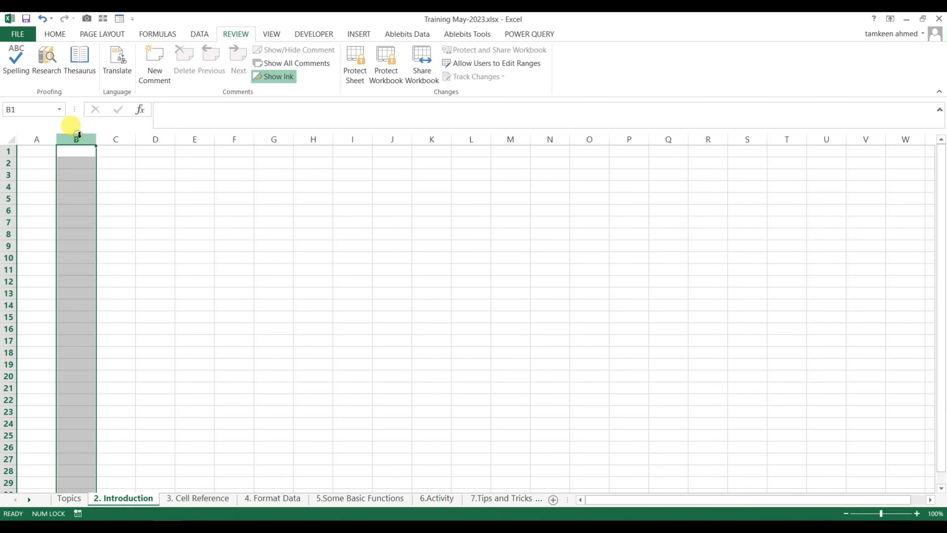
left_click(9, 163)
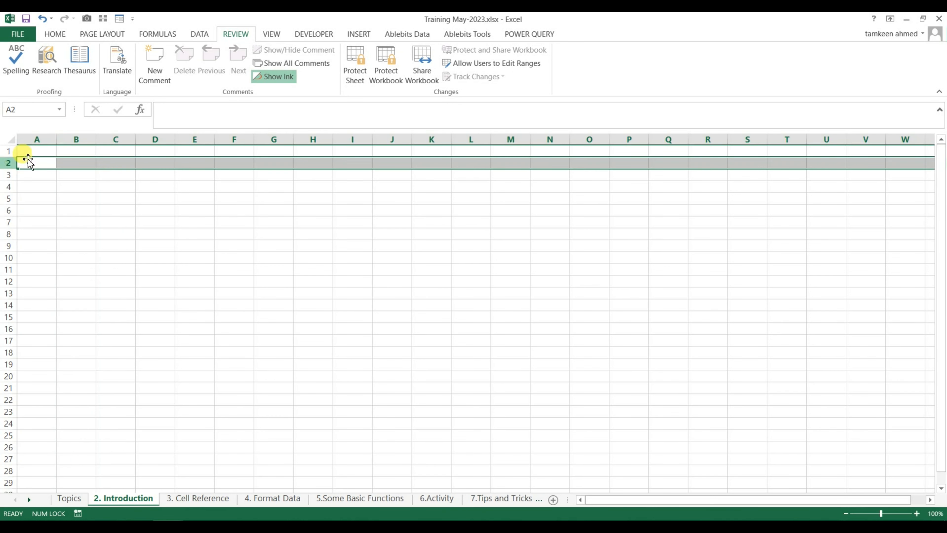
left_click(71, 139)
left_click(80, 176)
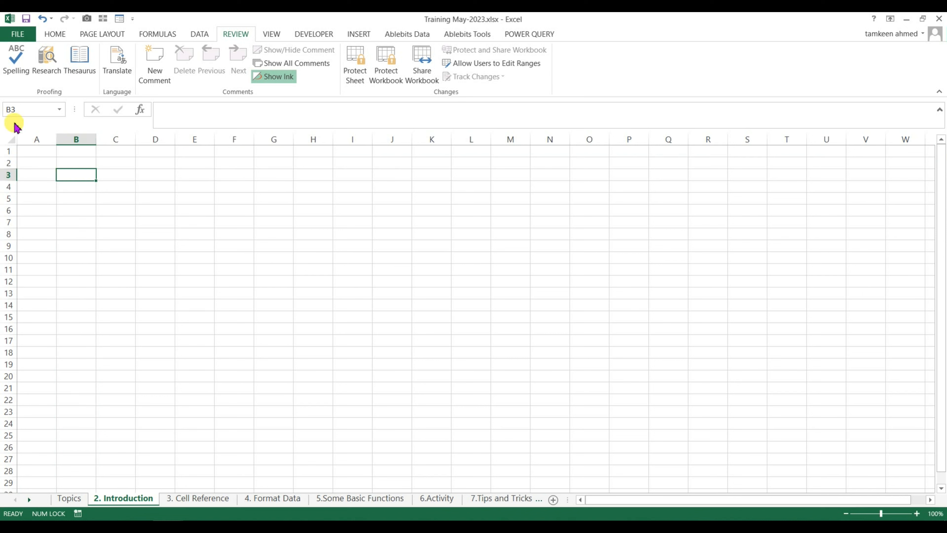
Enter "A" in cell B3 and reselect the cell to check its address and content
left_click(76, 174)
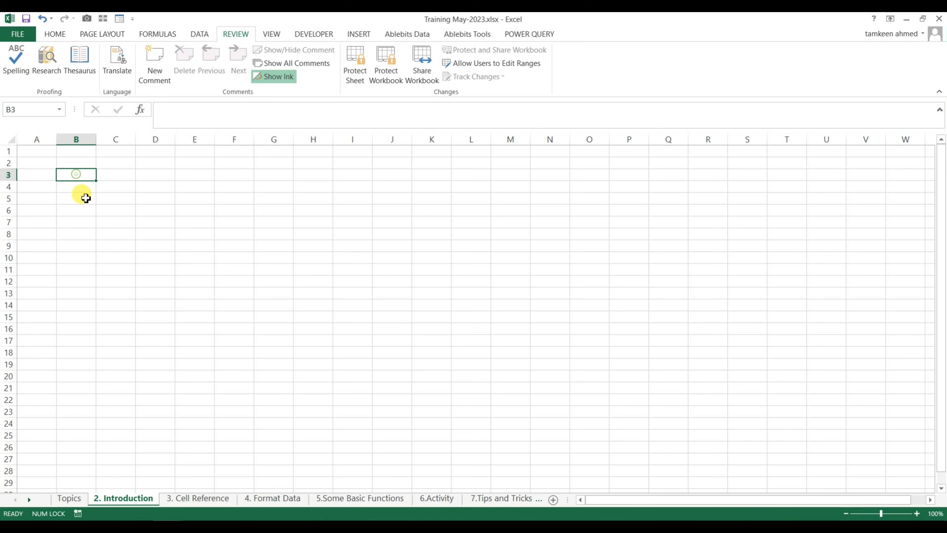
type("A")
left_click(78, 208)
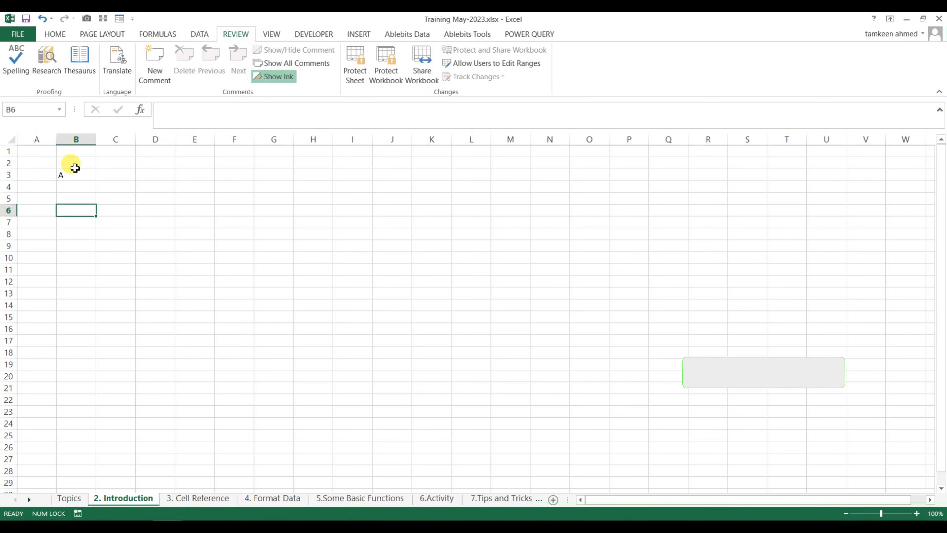
left_click(73, 175)
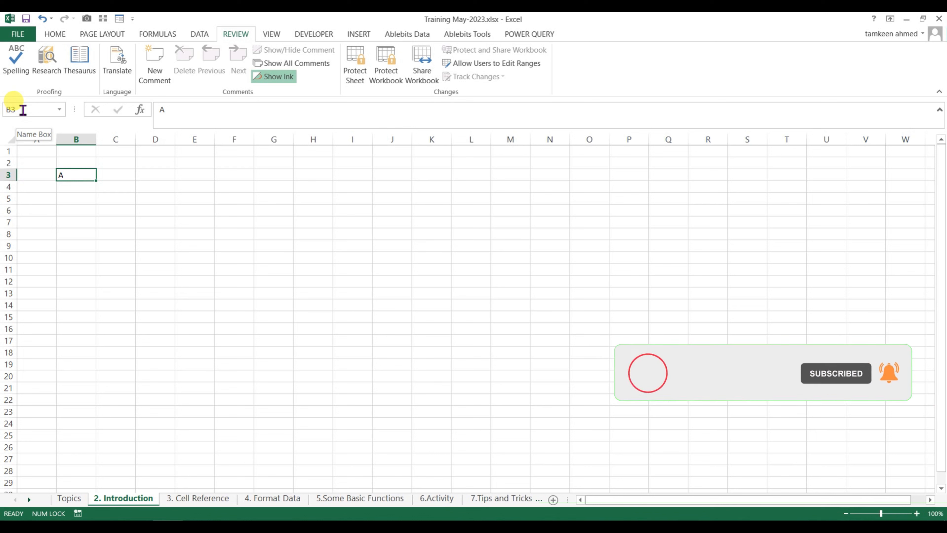
Start editing the empty cell C3, leave it blank and clear the contents of cell B3
left_click(119, 175)
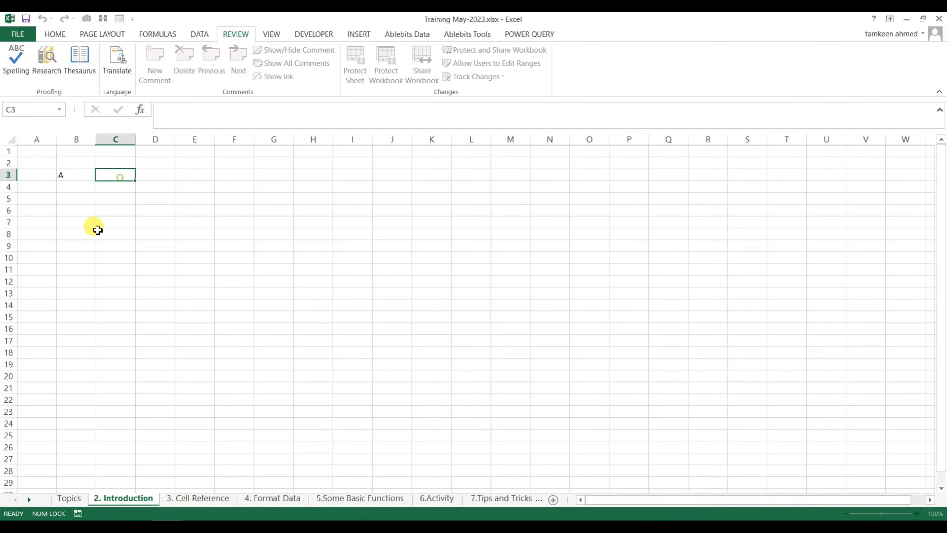
left_click(168, 112)
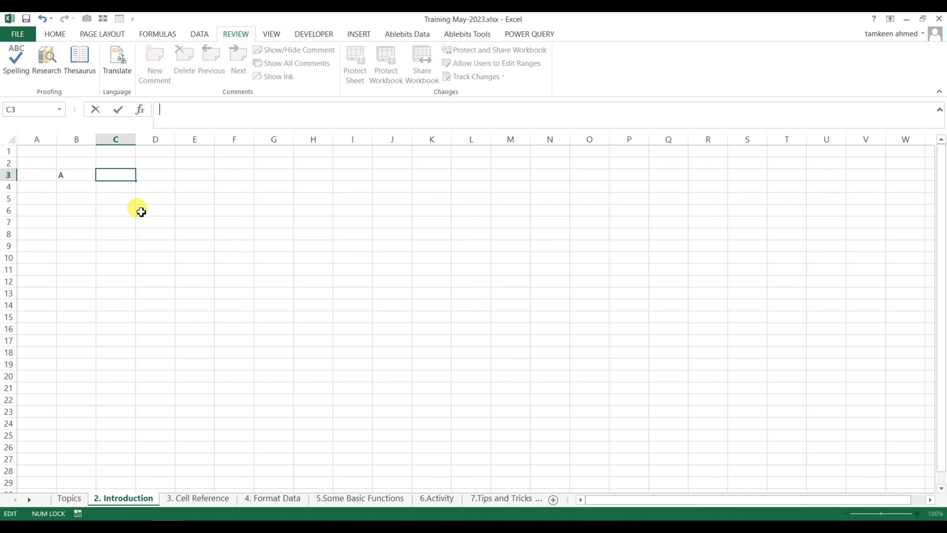
left_click(71, 175)
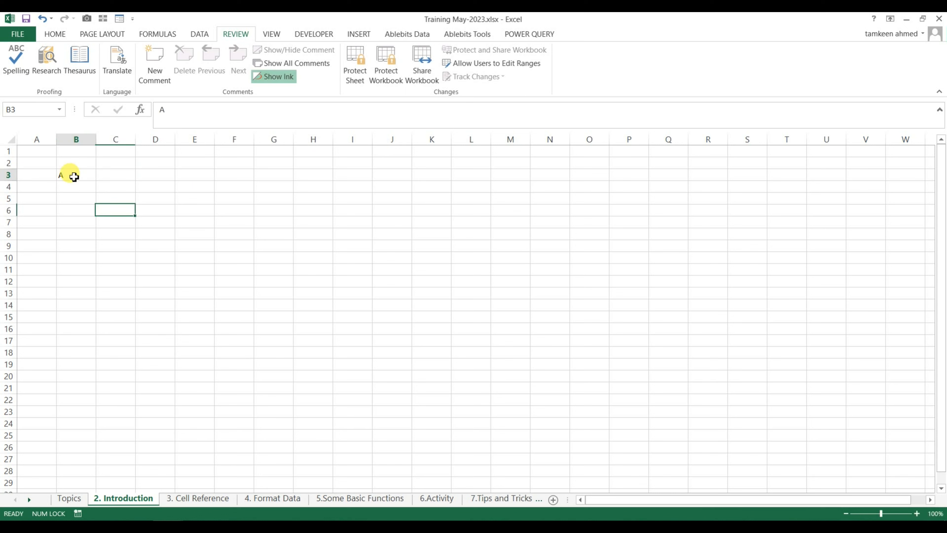
key("Delete")
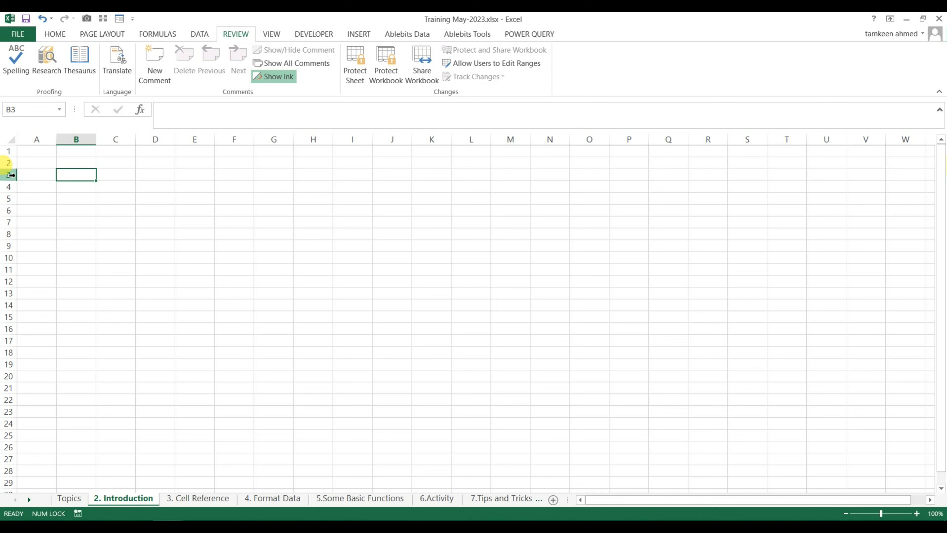
Select cells B5 and D10 on the empty sheet and bring the Home commands into view
left_click(79, 210)
left_click(81, 202)
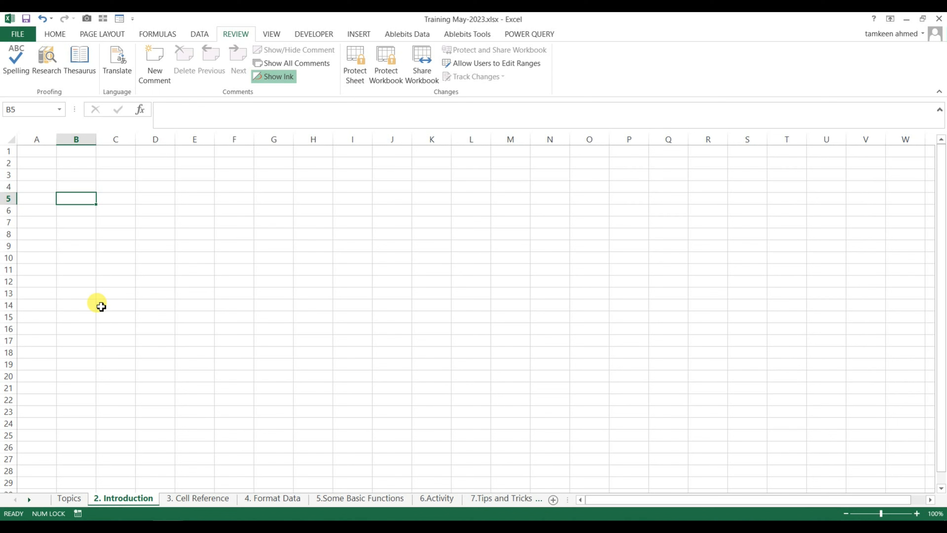
left_click(154, 256)
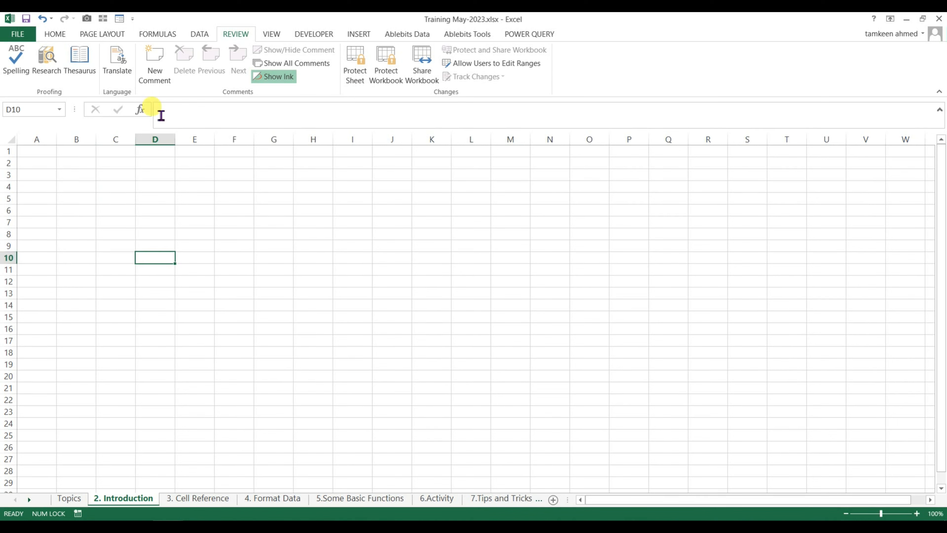
left_click(48, 34)
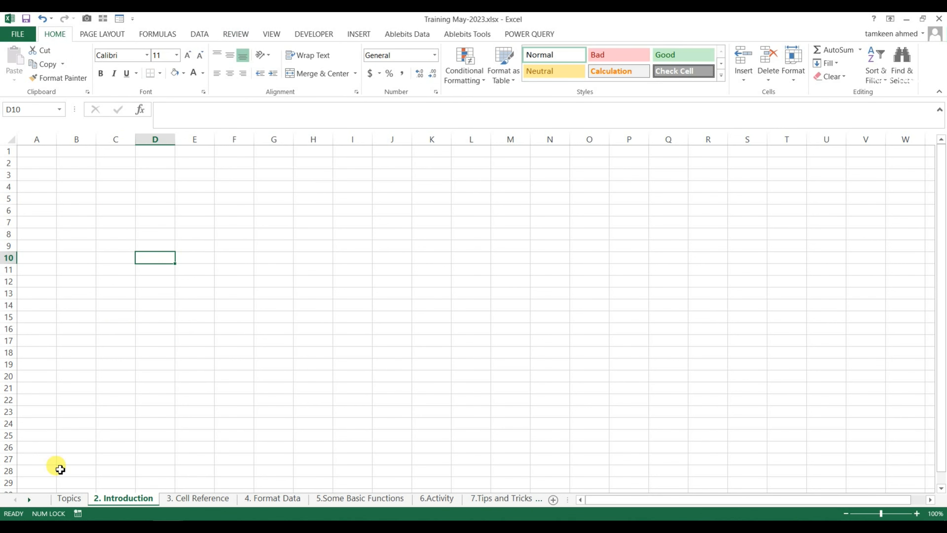
Open the "3. Cell Reference" sheet and examine the notation listed for relative, absolute and mixed references
left_click(198, 498)
left_click(127, 332)
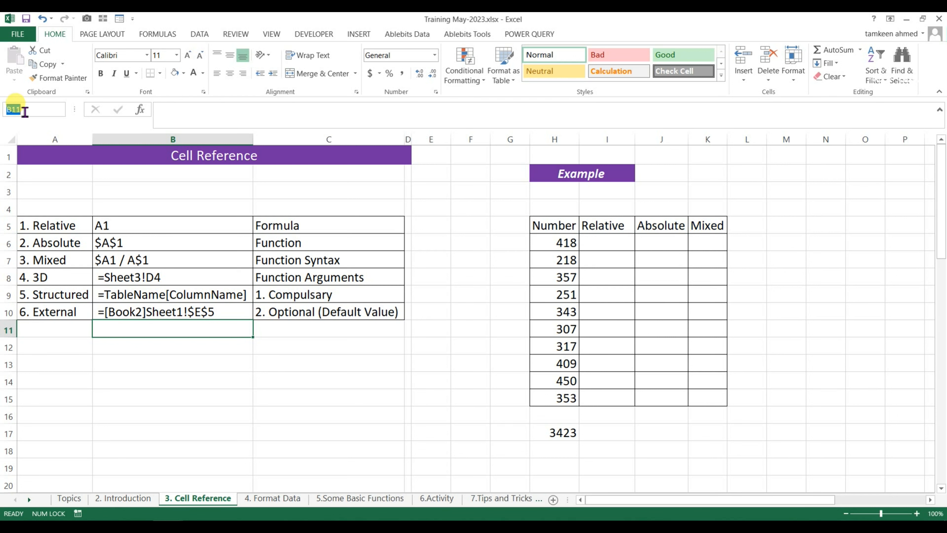
left_click(67, 239)
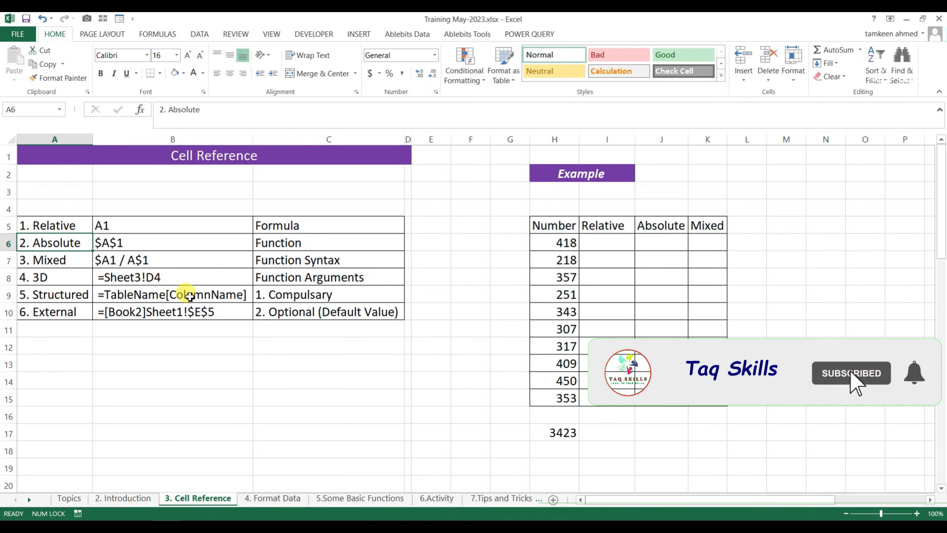
key("Up")
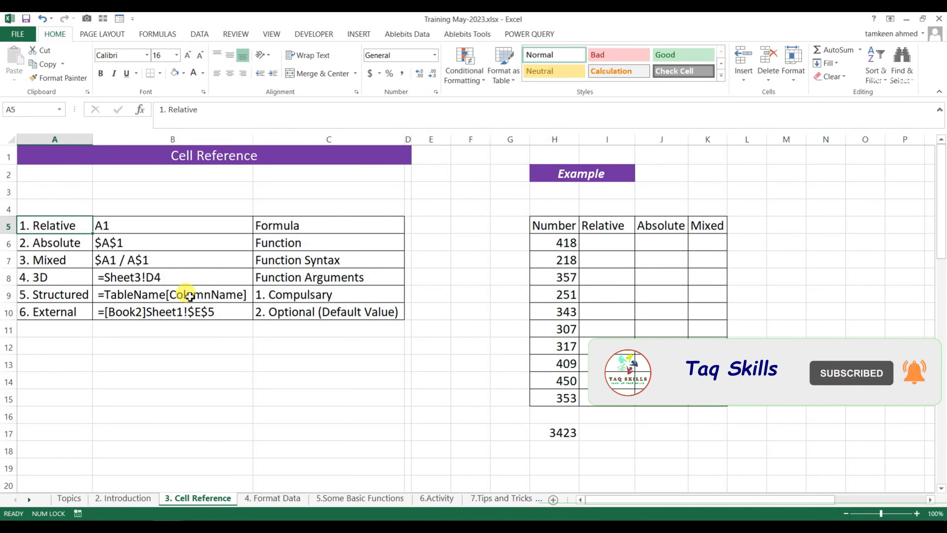
key("Right")
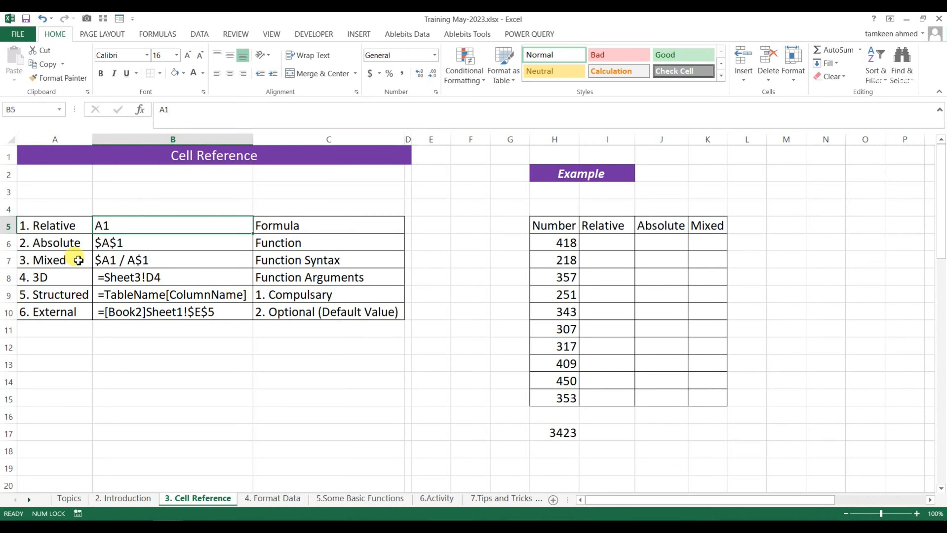
key("Down")
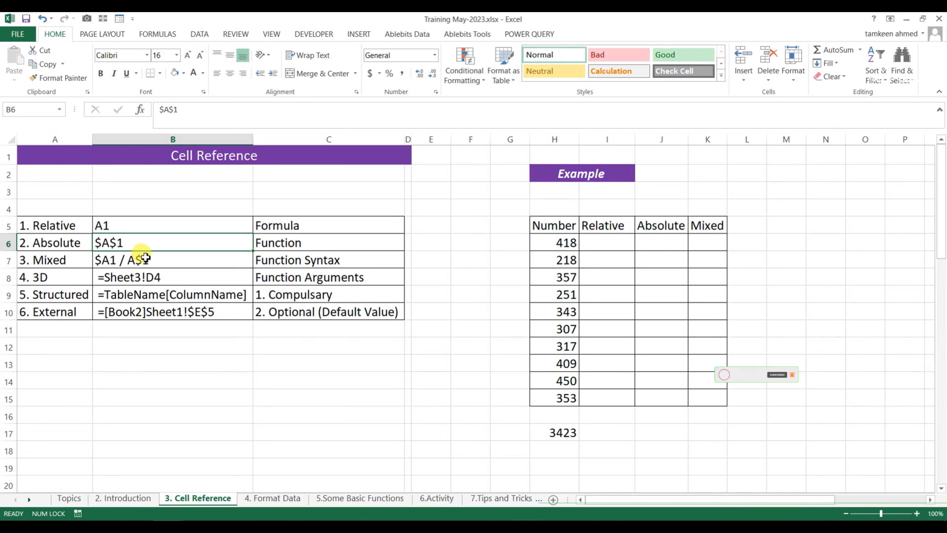
left_click(146, 258)
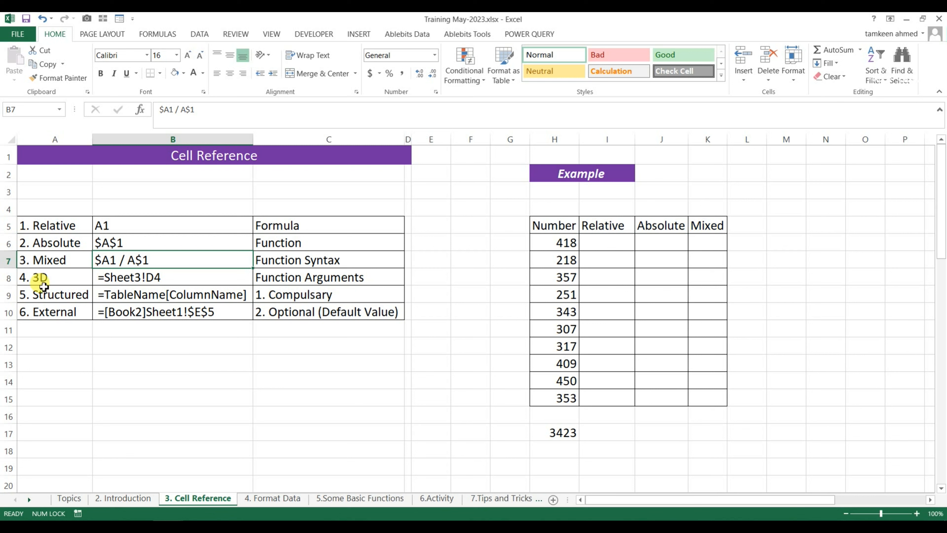
Examine the 3D, structured and external entries in the cell reference list, ending on the External label
left_click(303, 259)
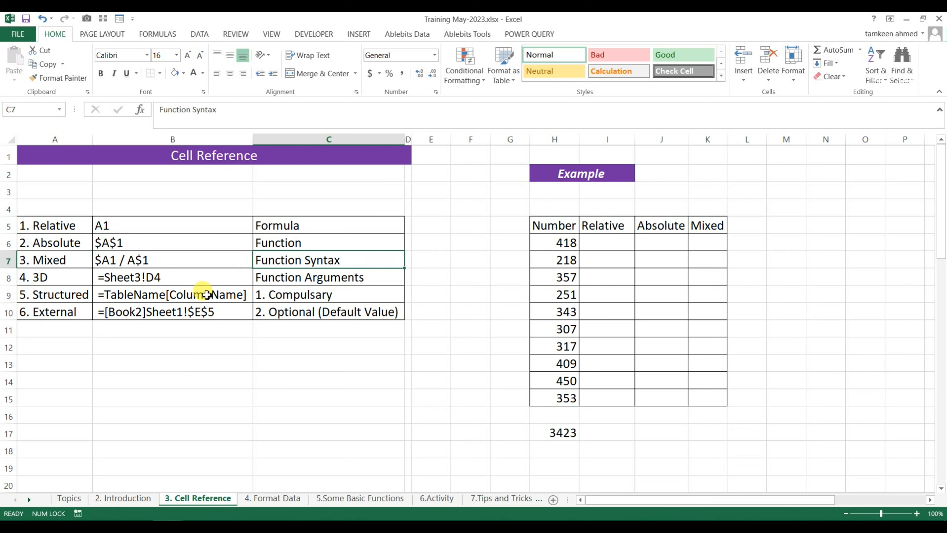
left_click(38, 278)
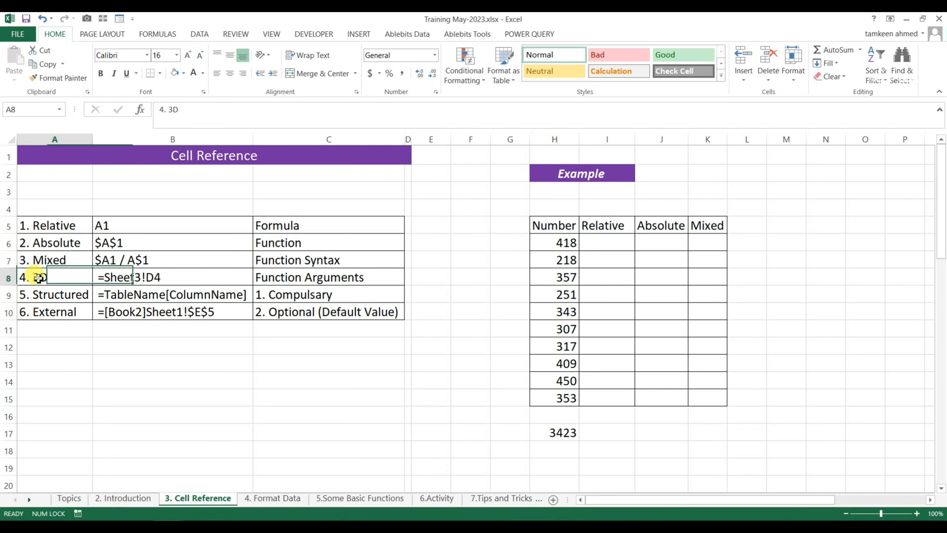
left_click(153, 276)
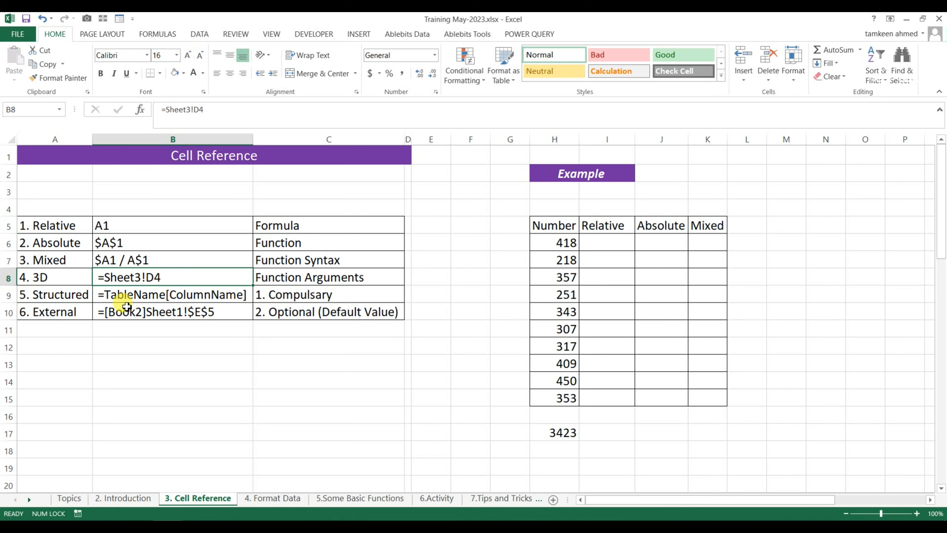
left_click(43, 295)
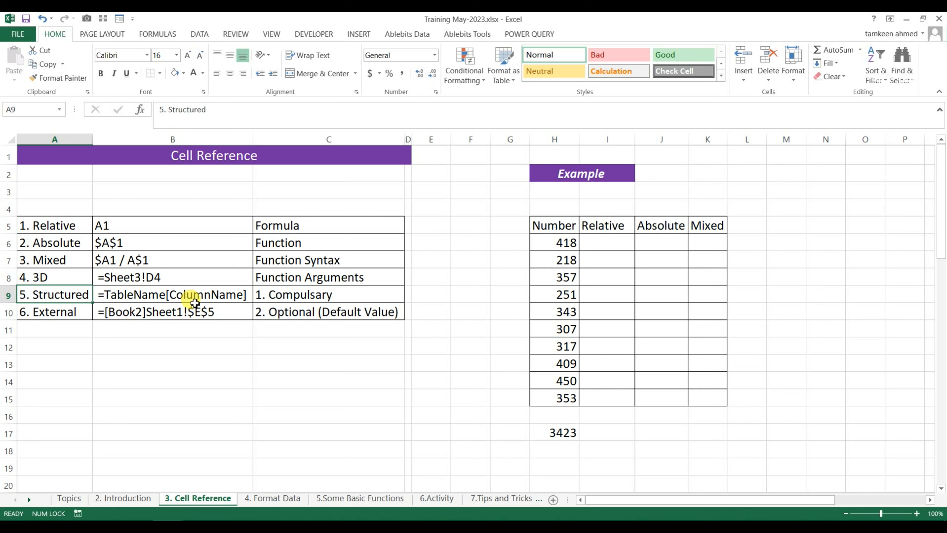
left_click(132, 312)
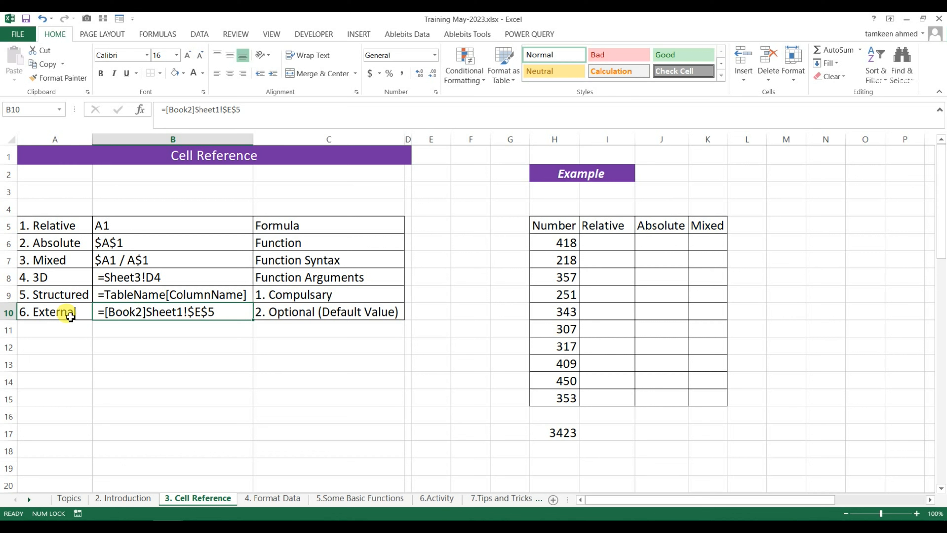
left_click(58, 314)
Fill the first three rows of the reference list, A5:C7, with a light blue theme colour
left_click_drag(43, 224, 354, 254)
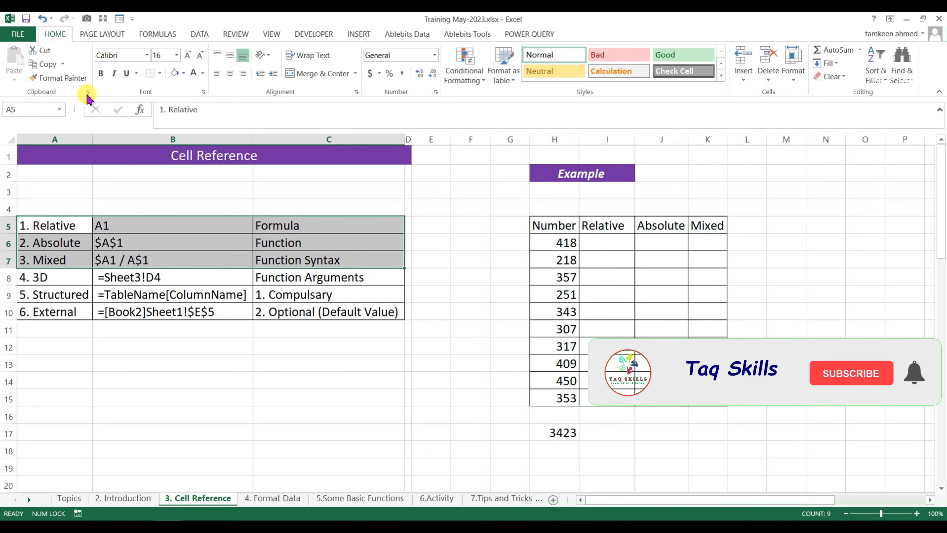
left_click(183, 73)
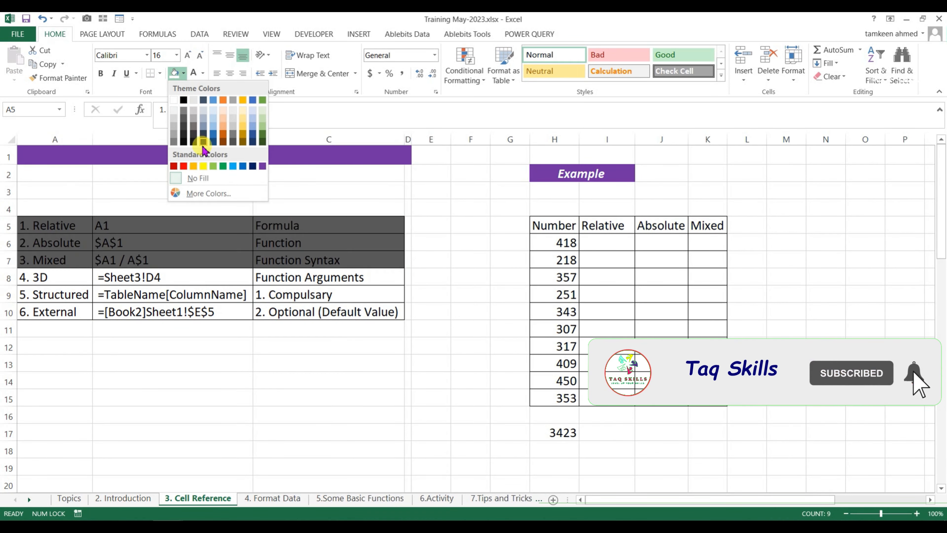
left_click(212, 122)
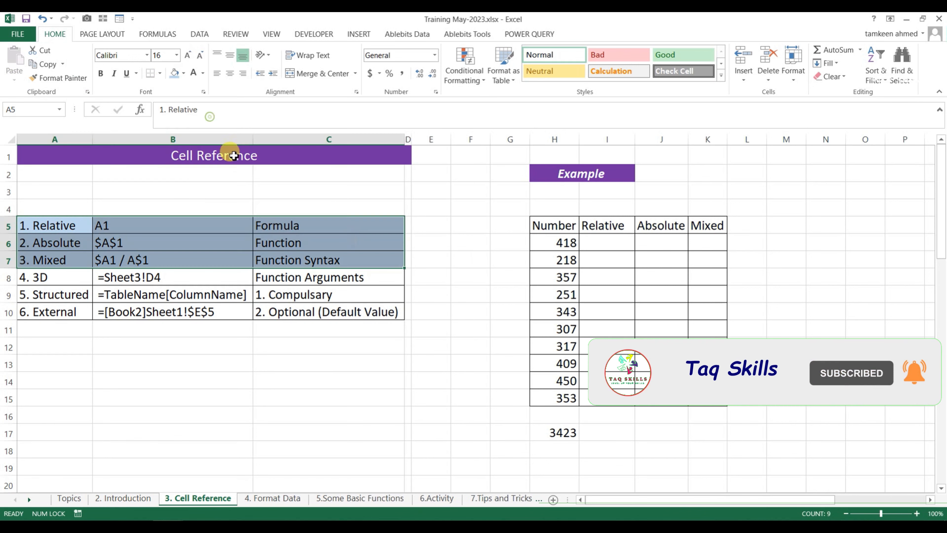
Select the Number values H6:H15 in the example table and inspect the total formula in H17
left_click(611, 245)
left_click_drag(575, 242, 562, 398)
left_click(560, 430)
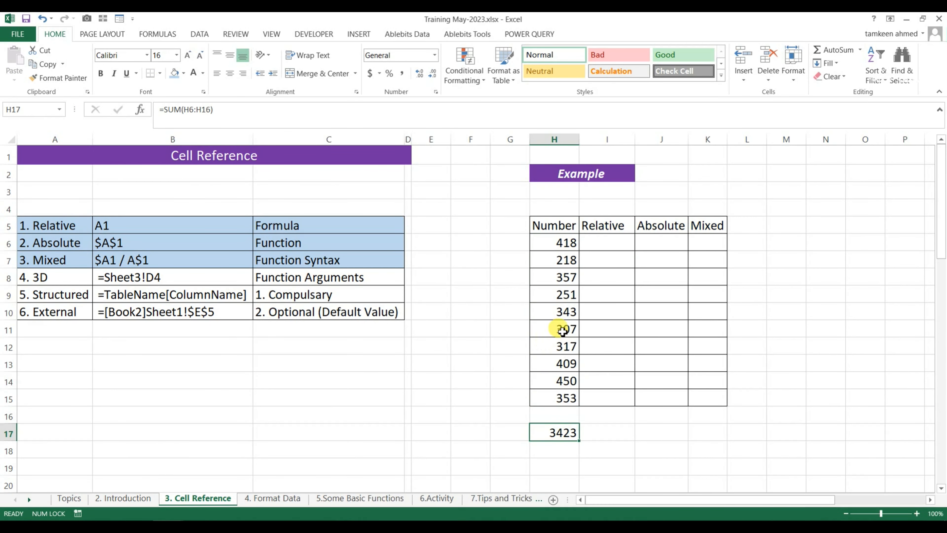
Enter =H6/H17 in cell I6 of the Relative column and fill the formula down to I15
left_click(606, 243)
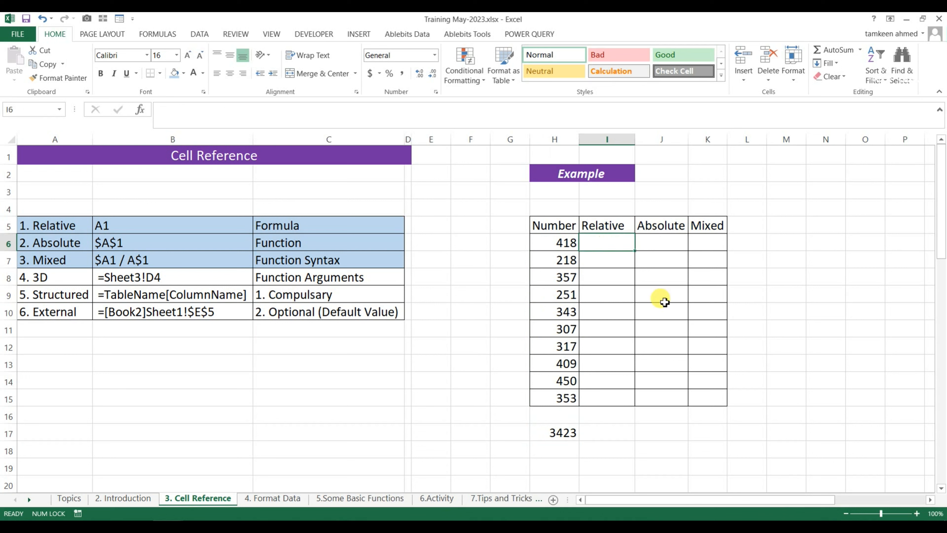
type("=")
key("Left")
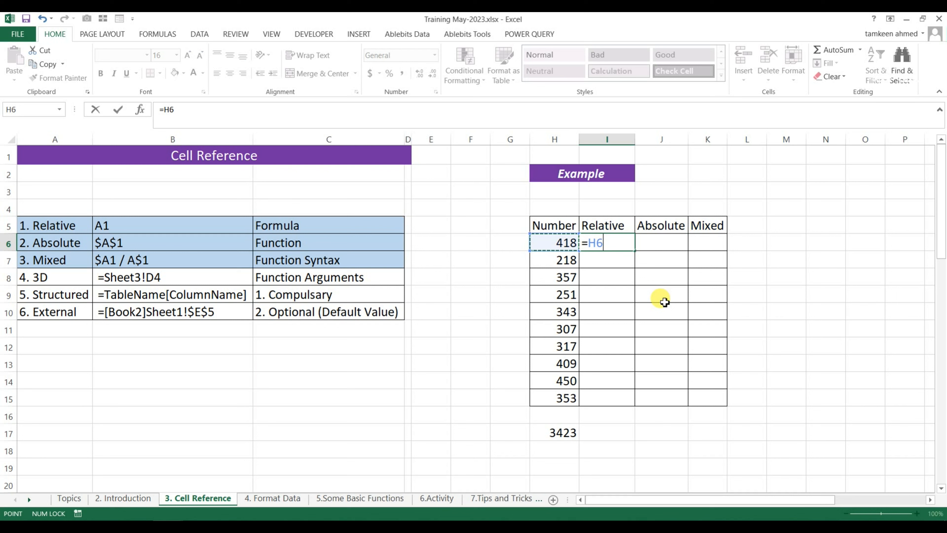
type("/")
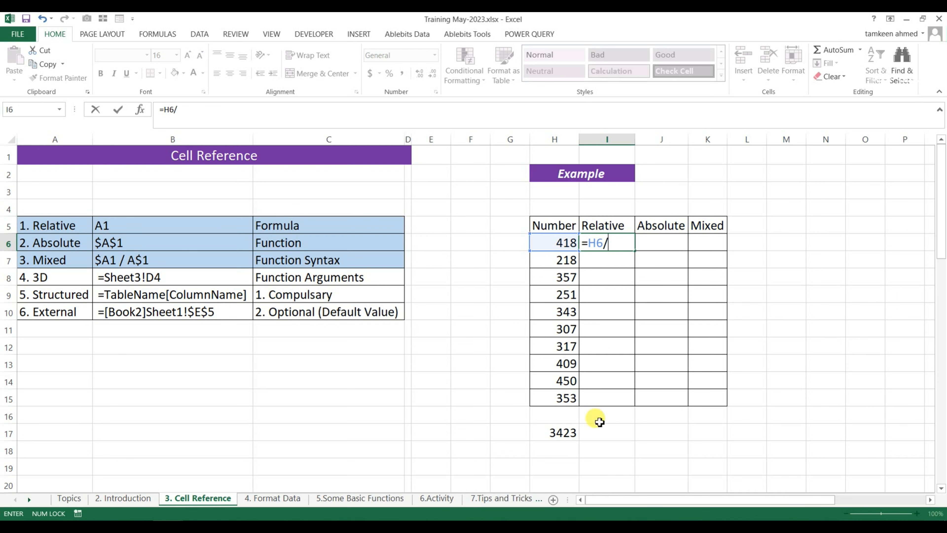
left_click(567, 436)
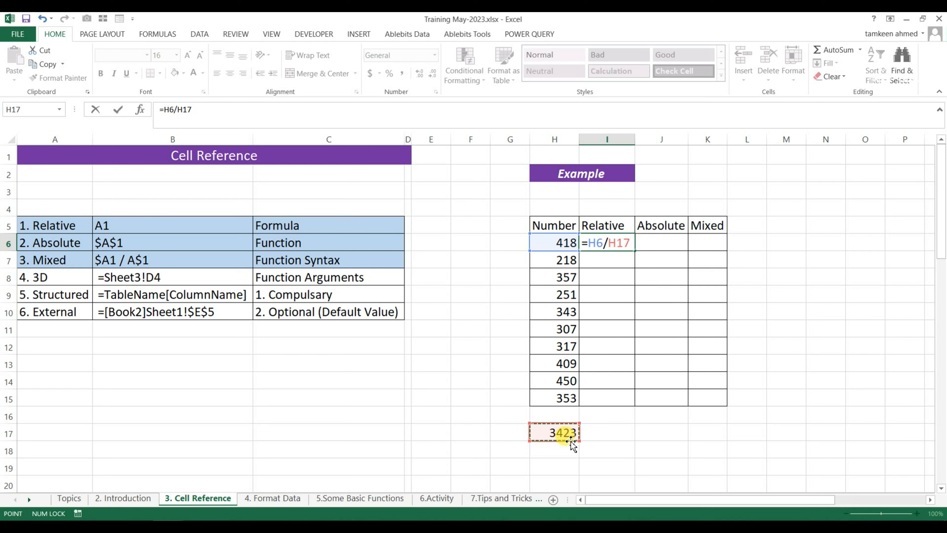
key("Return")
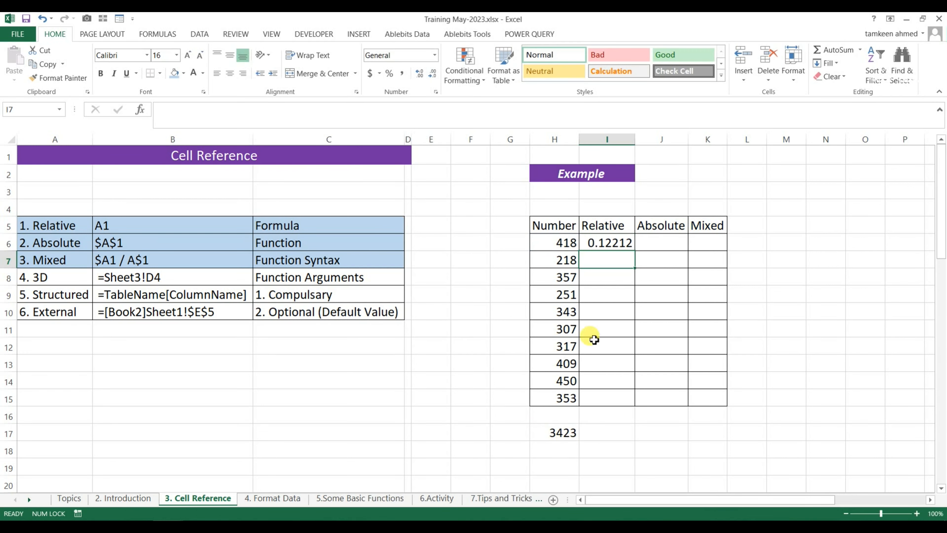
left_click(611, 246)
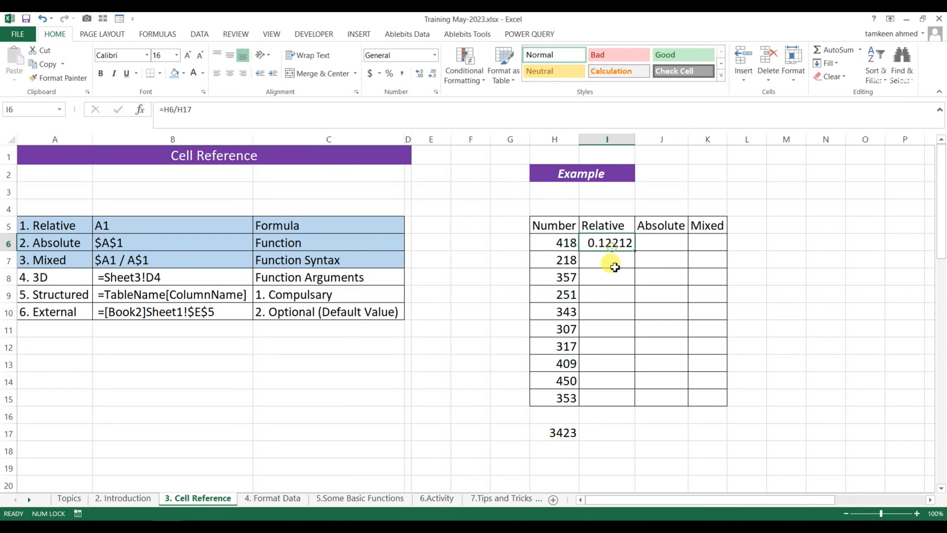
left_click_drag(638, 253, 618, 407)
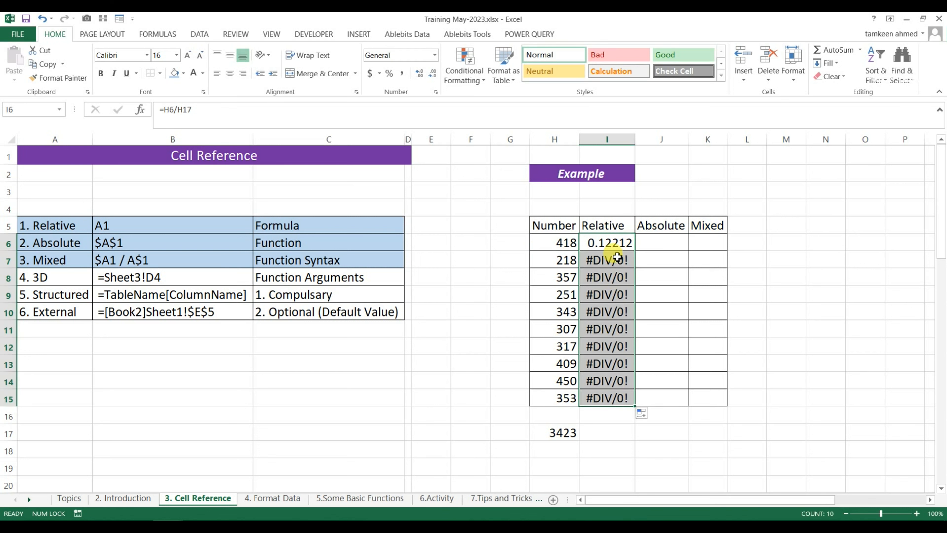
Inspect the copied formulas in I7 and I11 to see which cells they refer to, leaving them as they are
left_click(616, 243)
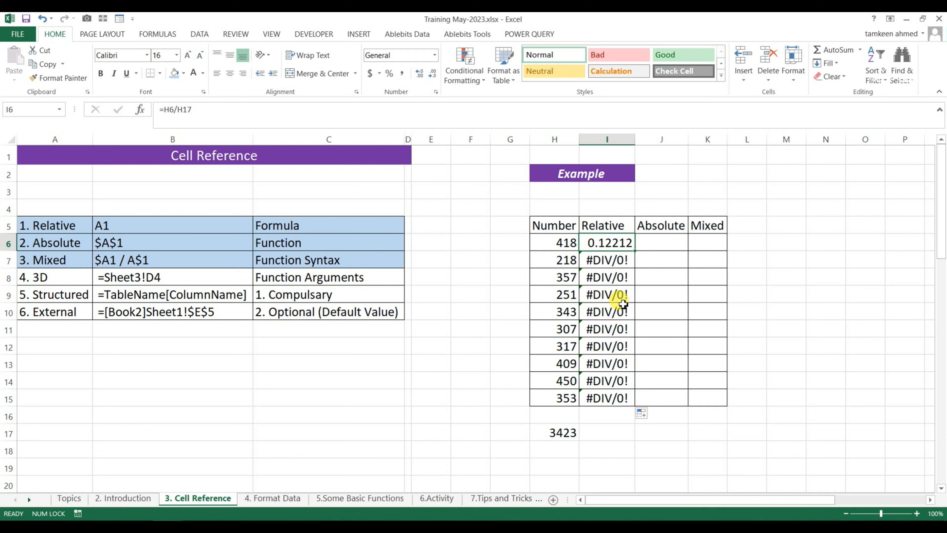
key("Down")
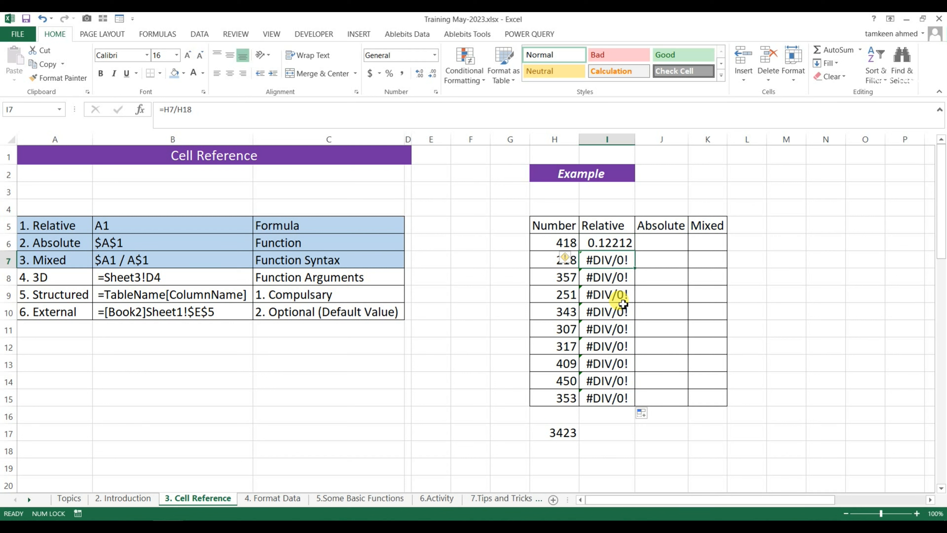
key("F2")
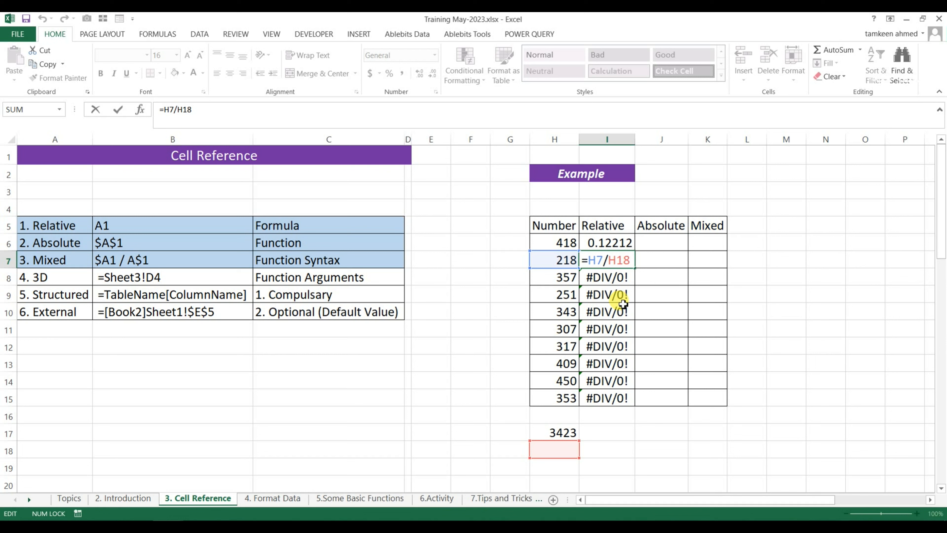
key("Return")
key("Down")
key("Down")
key("Down")
key("F2")
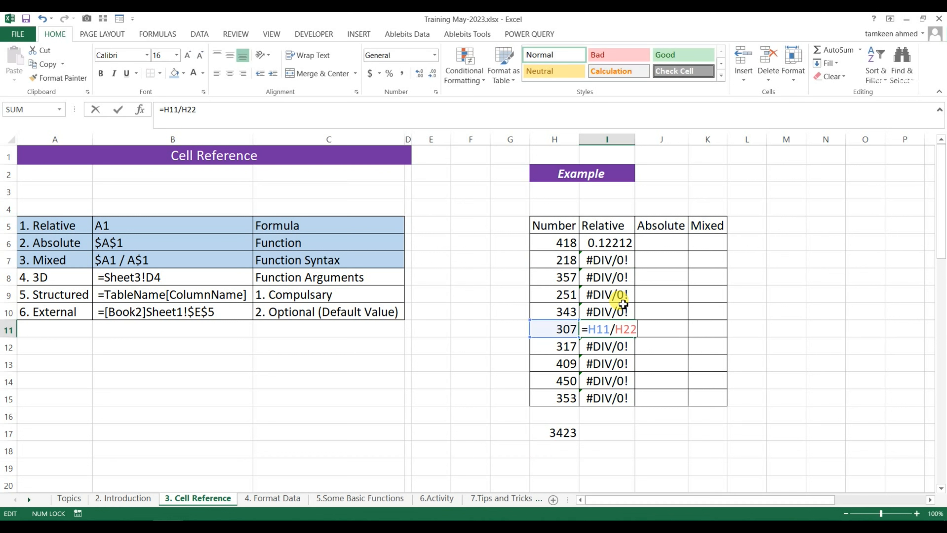
scroll(559, 345, "down", 2)
scroll(559, 346, "up", 2)
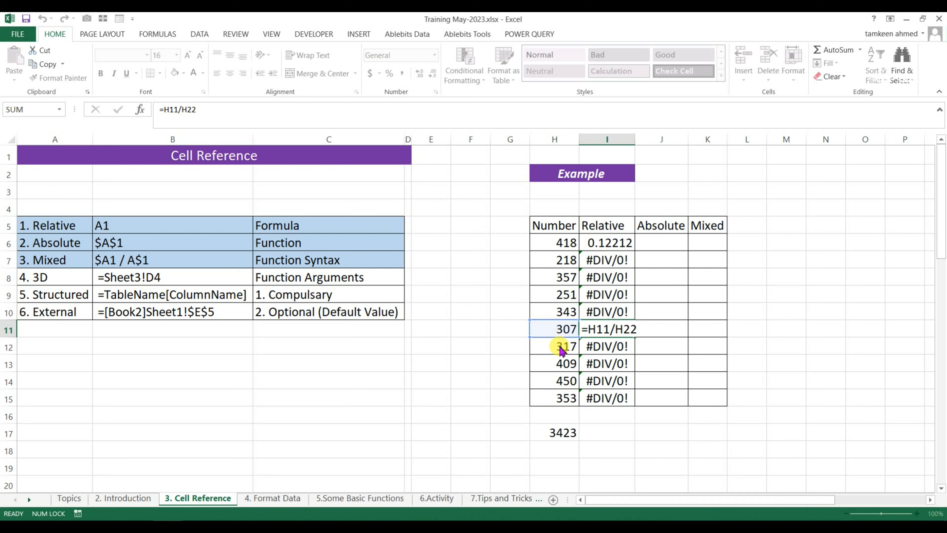
key("Return")
Copy the formula from I6 into J6, the first cell of the Absolute column
key("Up")
key("Up")
key("Up")
key("Up")
key("Up")
key("Up")
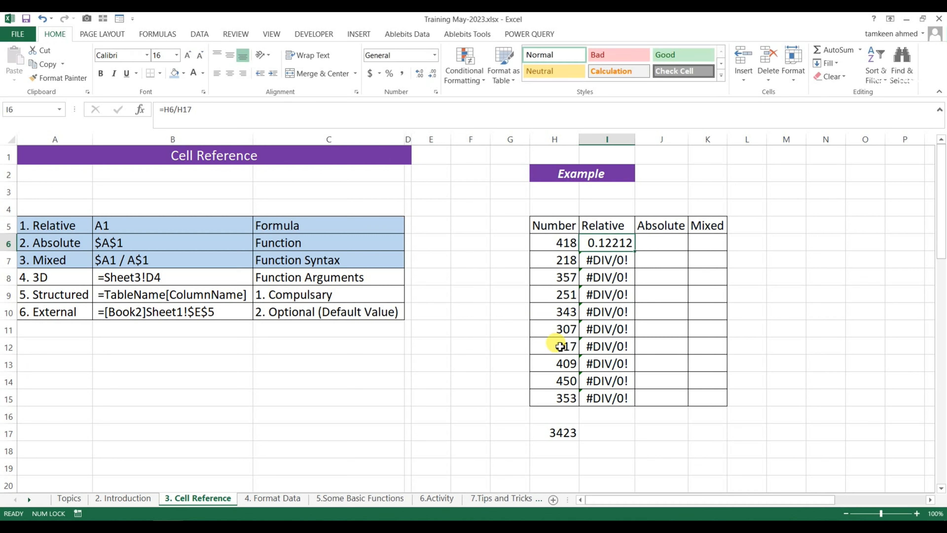
key("ctrl+c")
key("Right")
key("ctrl+v")
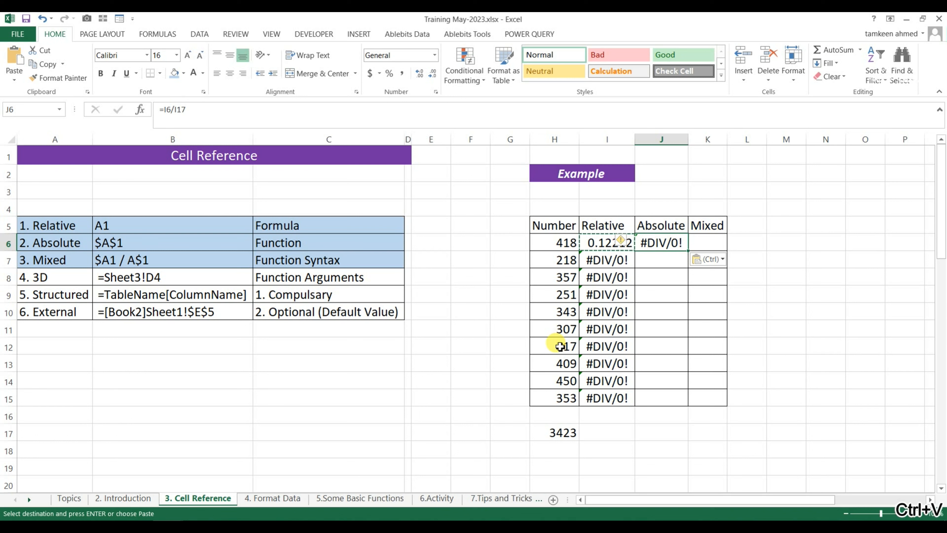
Change the formula in J6 to =H6/$H$17 and fill it down the Absolute column to J15
key("F2")
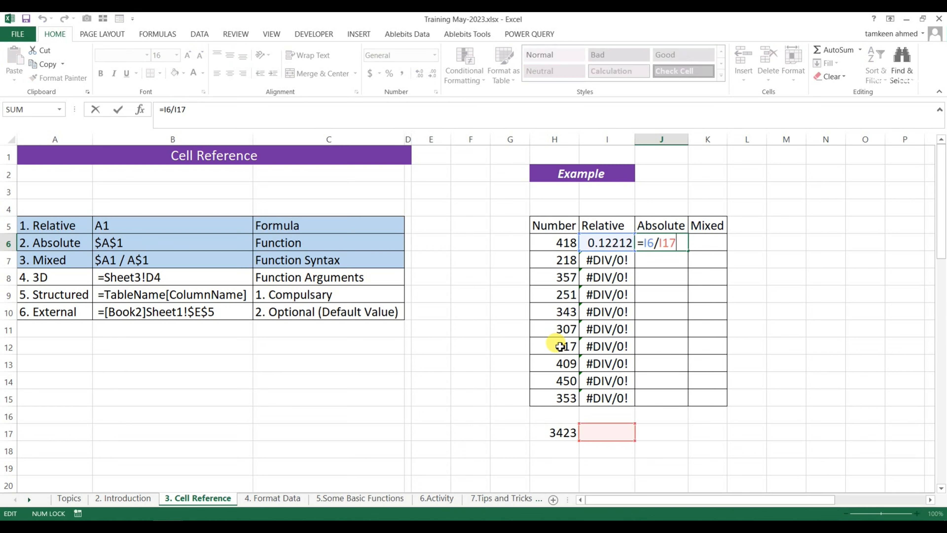
left_click_drag(580, 242, 570, 249)
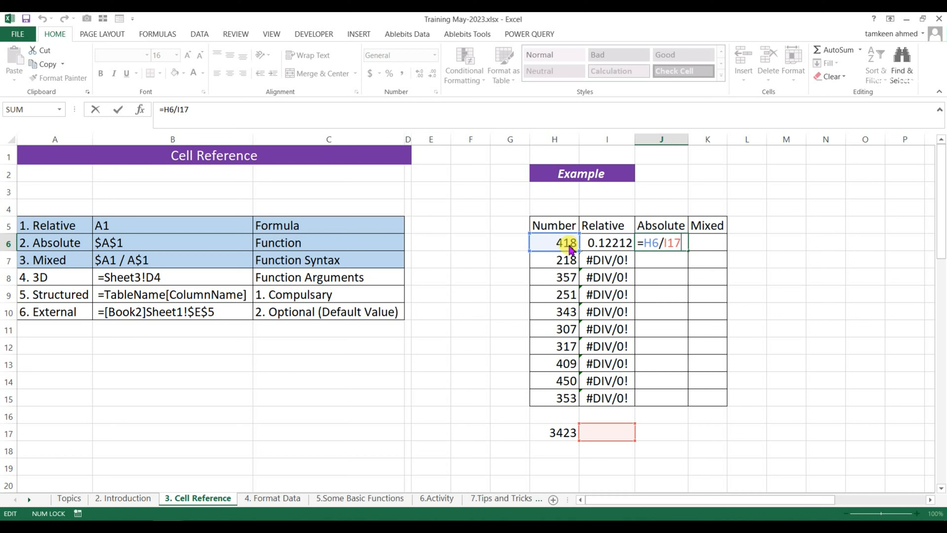
mouse_move(580, 426)
left_mouse_down()
mouse_move(565, 429)
mouse_move(576, 436)
mouse_move(563, 433)
left_mouse_up()
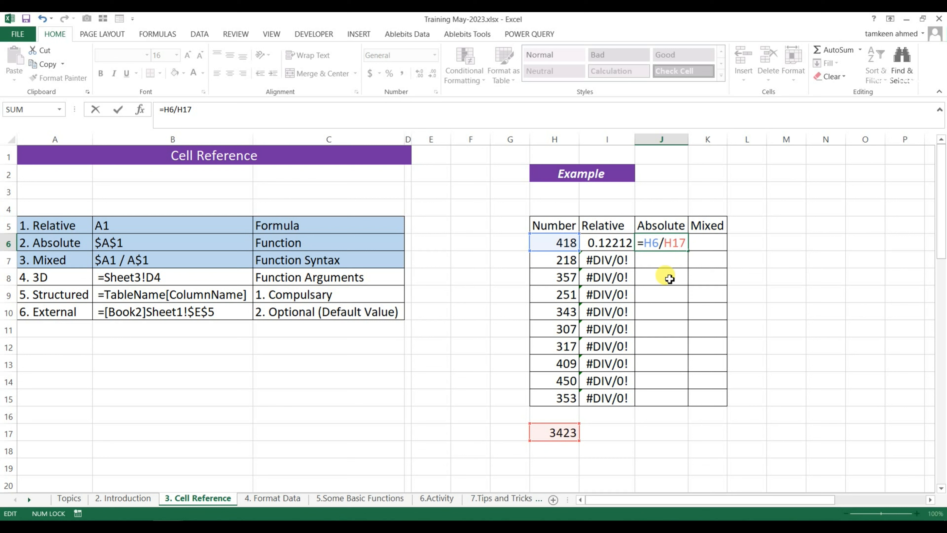
key("F4")
key("Return")
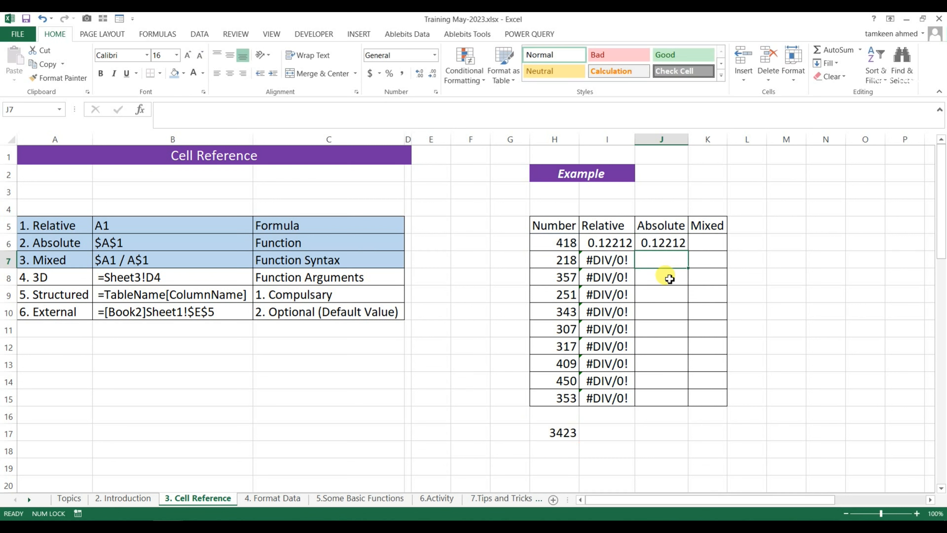
left_click(666, 241)
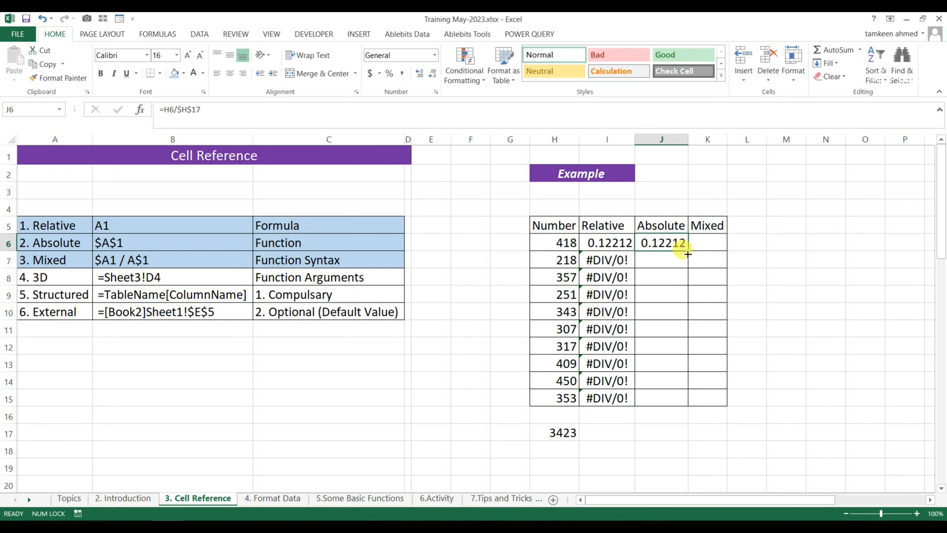
left_click_drag(687, 253, 667, 411)
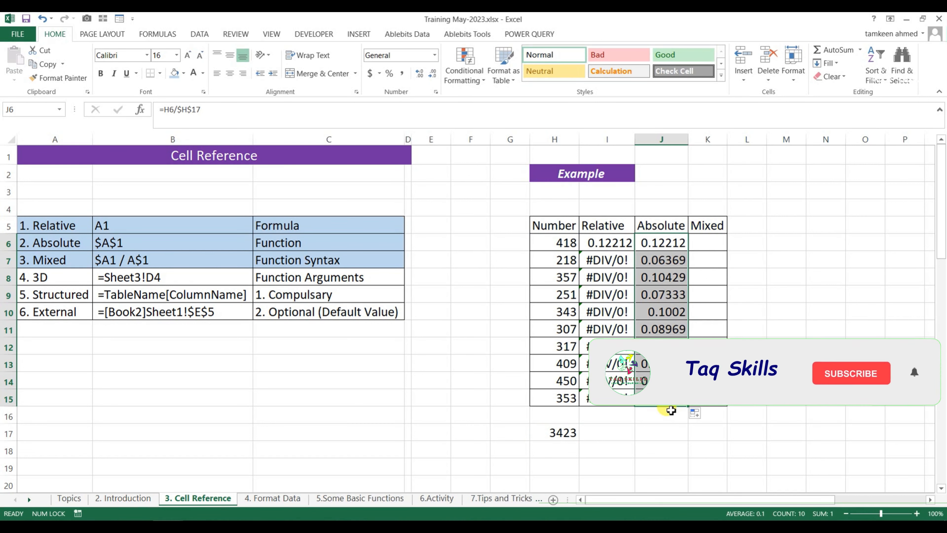
Inspect the copied formulas in J10 through J14 to see which cells each one refers to, leaving them as they are
left_click(674, 309)
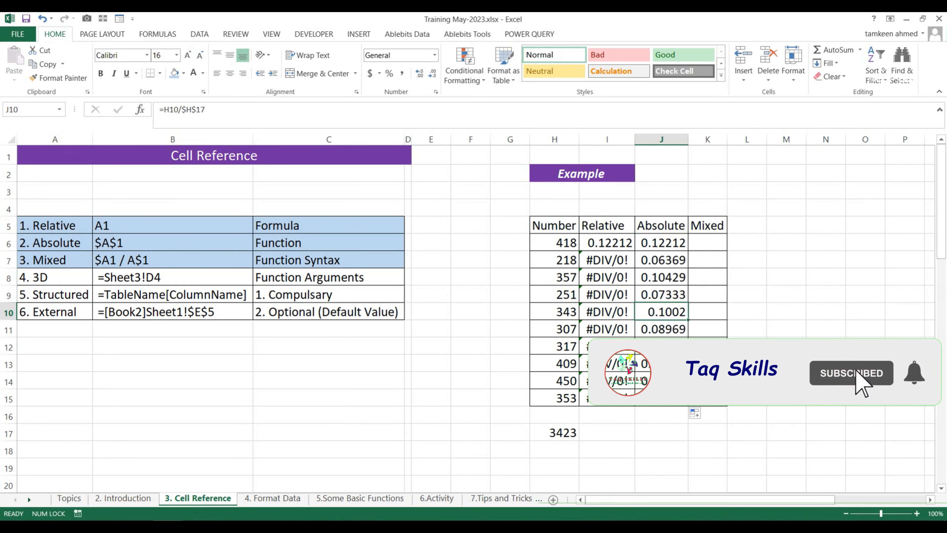
key("F2")
key("Return")
key("F2")
key("Return")
key("F2")
key("Return")
key("F2")
key("Return")
key("F2")
key("Return")
key("F2")
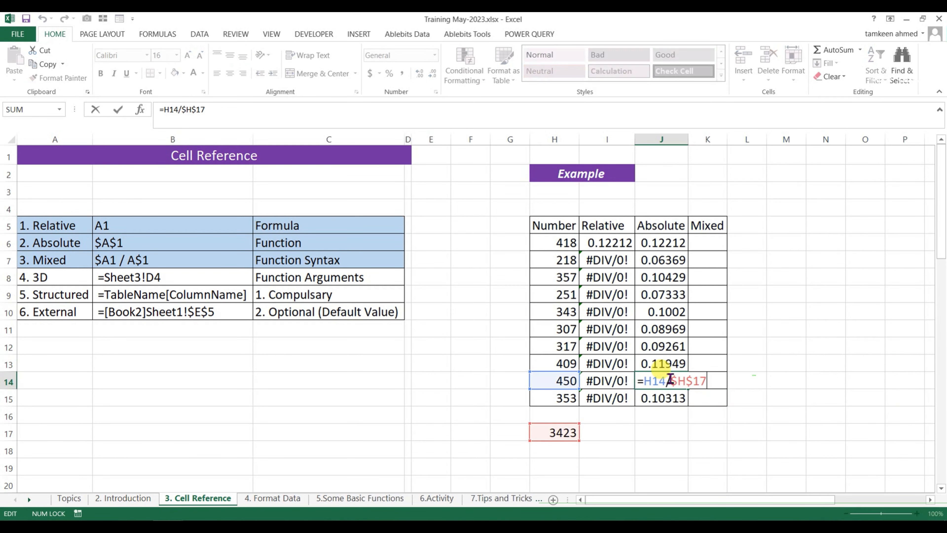
key("Return")
Fill the formula from J6 across the row to M6
key("Up")
key("Up")
key("Up")
key("Up")
key("Up")
key("Up")
key("Up")
key("Up")
key("Up")
key("Up")
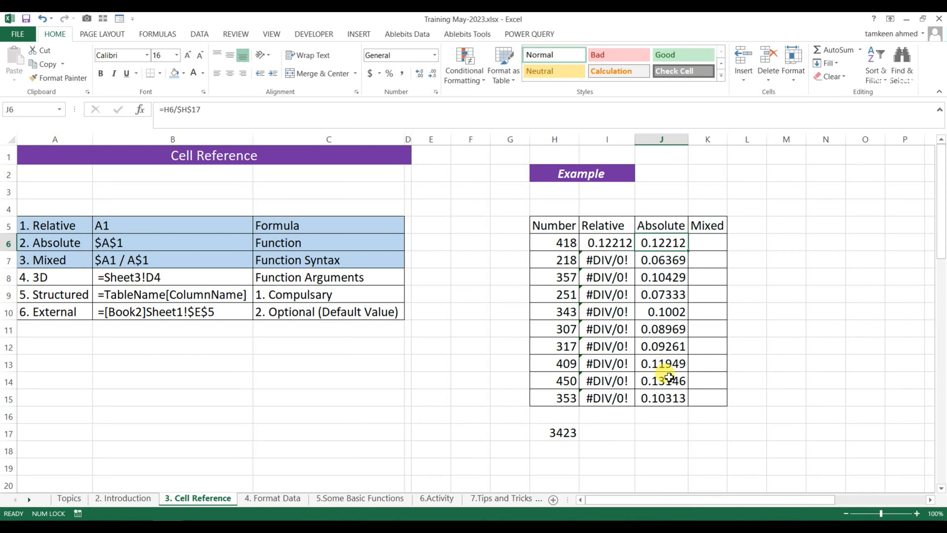
left_click_drag(688, 252, 742, 315)
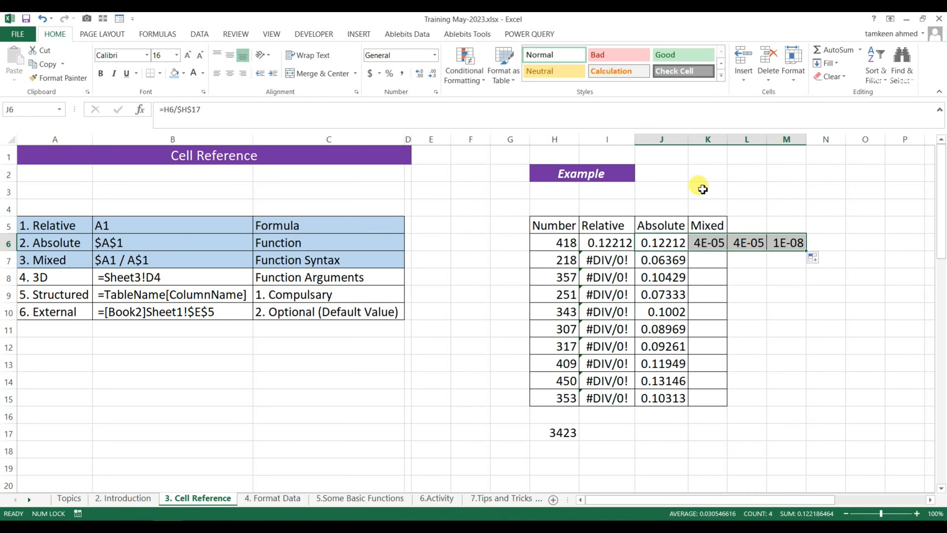
Widen columns K, L and M so that the values in row 6 show in full
left_click(720, 153)
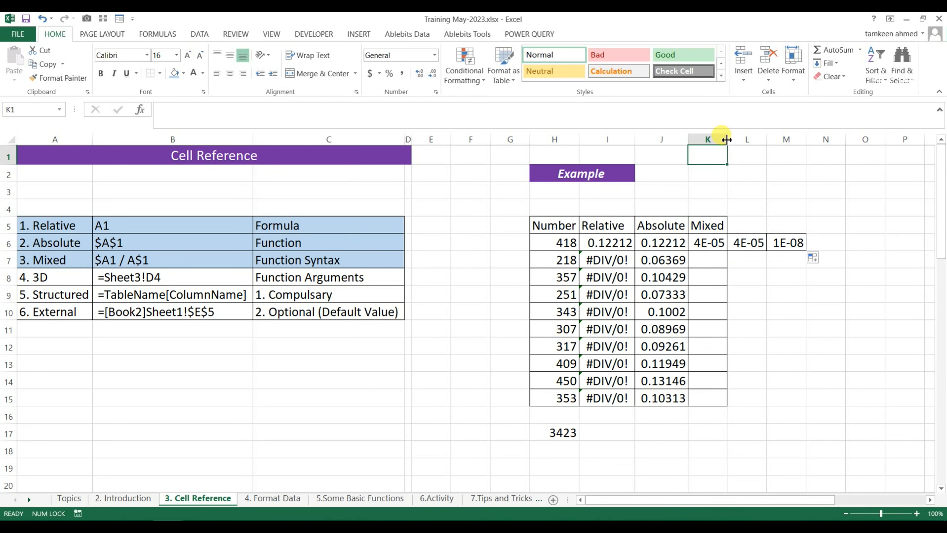
left_click_drag(727, 139, 770, 140)
double_click(809, 140)
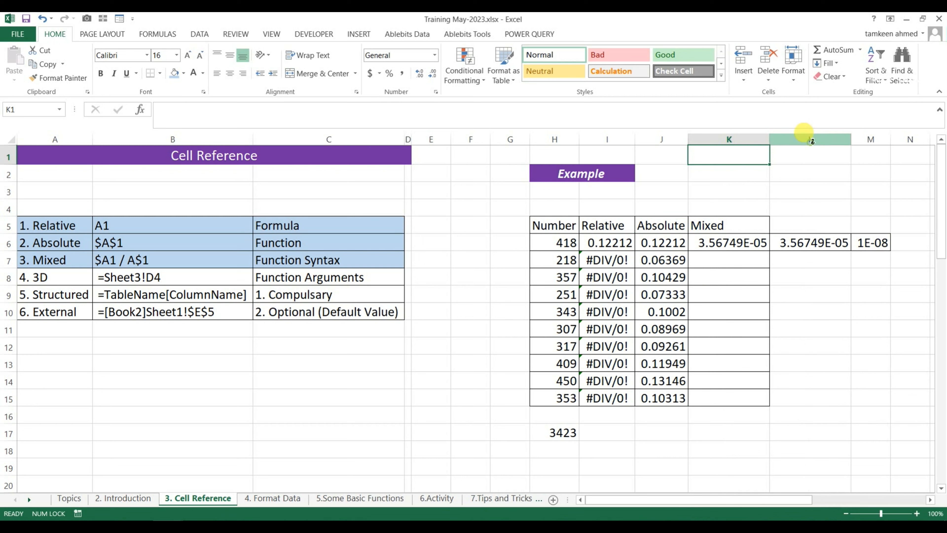
double_click(891, 139)
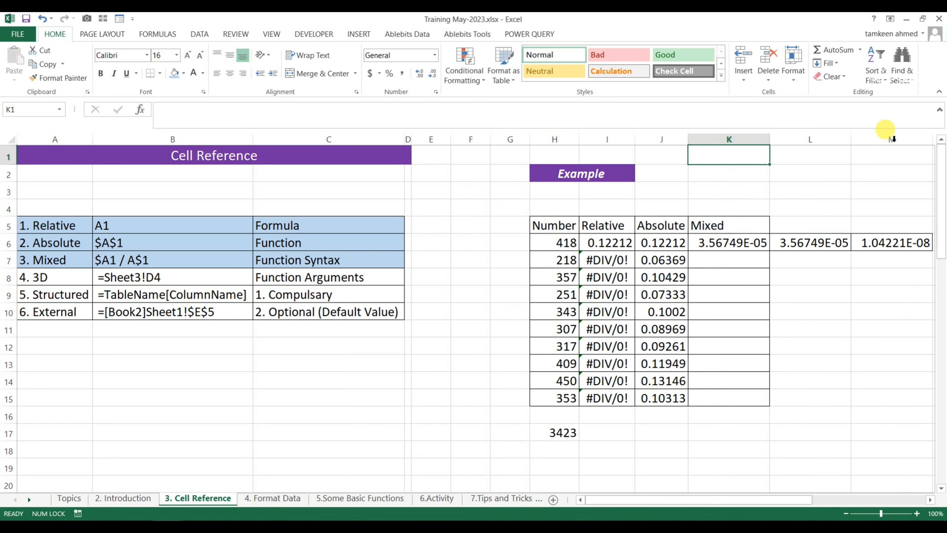
Inspect the formulas in K6, L6 and M6 to see how their references shift across the columns
left_click(753, 243)
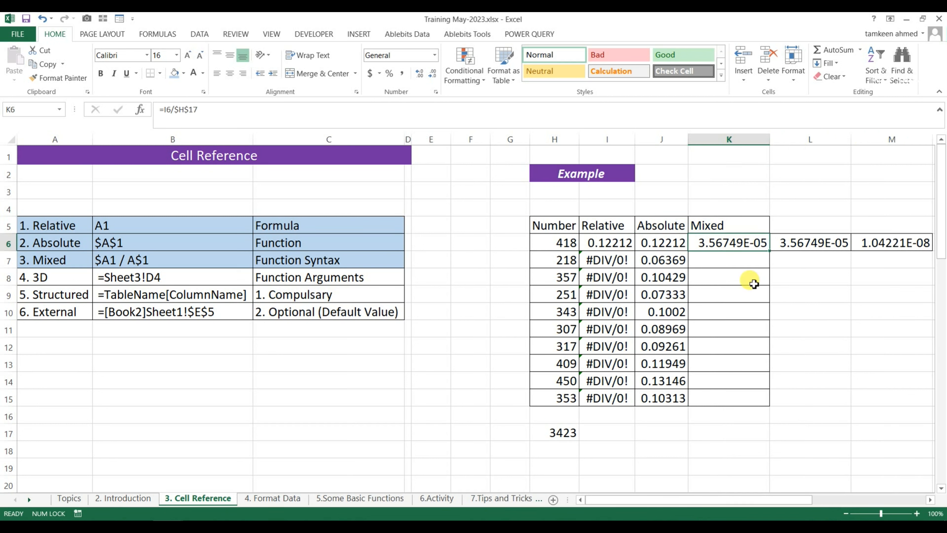
key("F2")
type("2")
key("Escape")
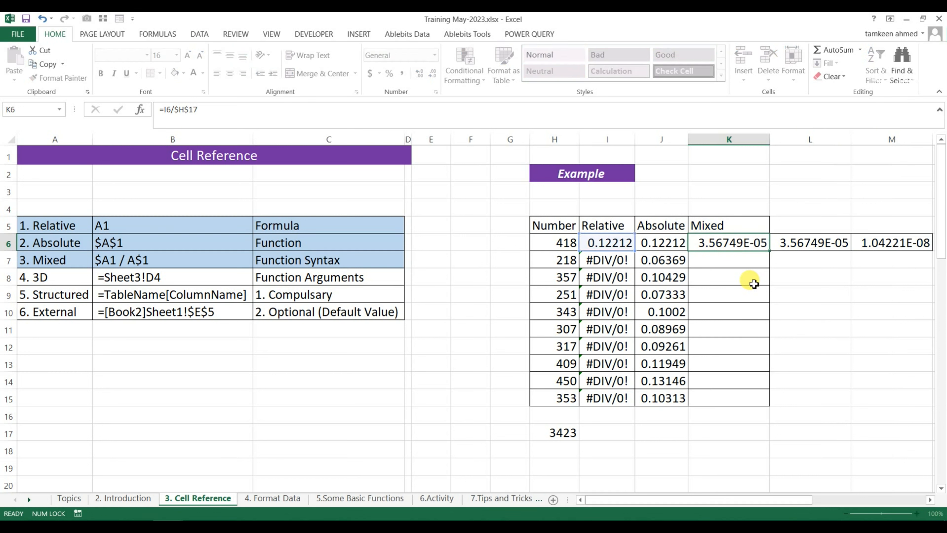
key("F2")
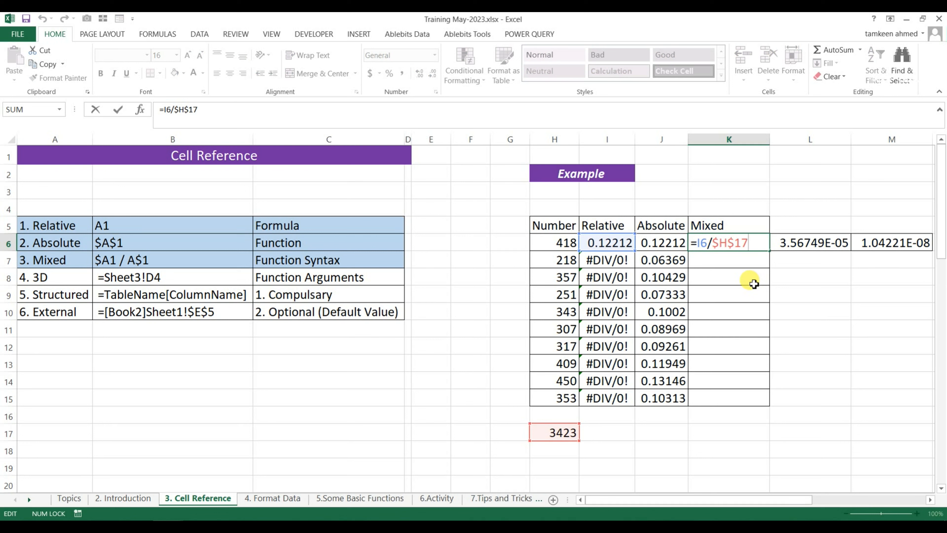
key("Escape")
key("Right")
key("F2")
key("Escape")
key("Right")
key("F2")
key("Escape")
key("Left")
key("Left")
key("F2")
key("Escape")
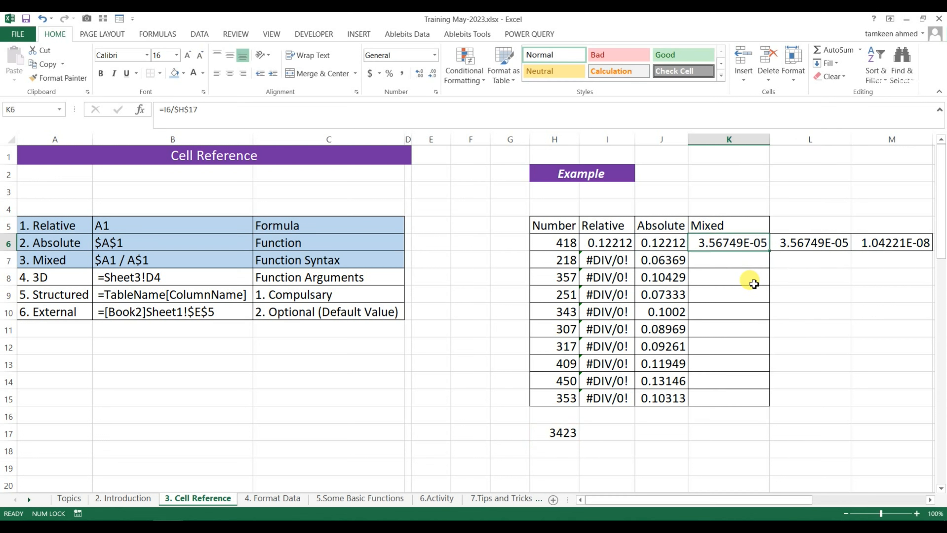
Change the formula in K6 to the mixed reference =$H6/$H$17 and fill it across to M6
key("F2")
key("Left")
key("Left")
key("Left")
key("Left")
key("Left")
key("Left")
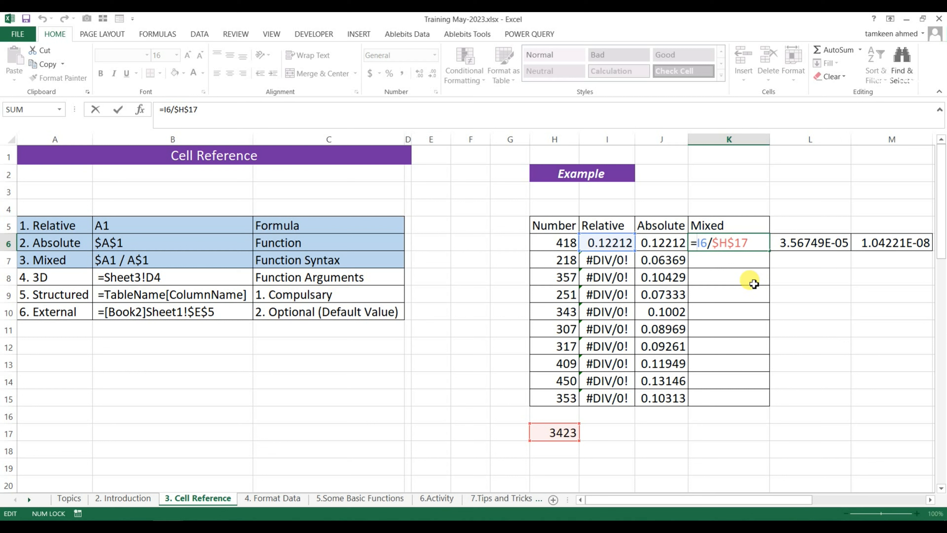
key("BackSpace")
type("H")
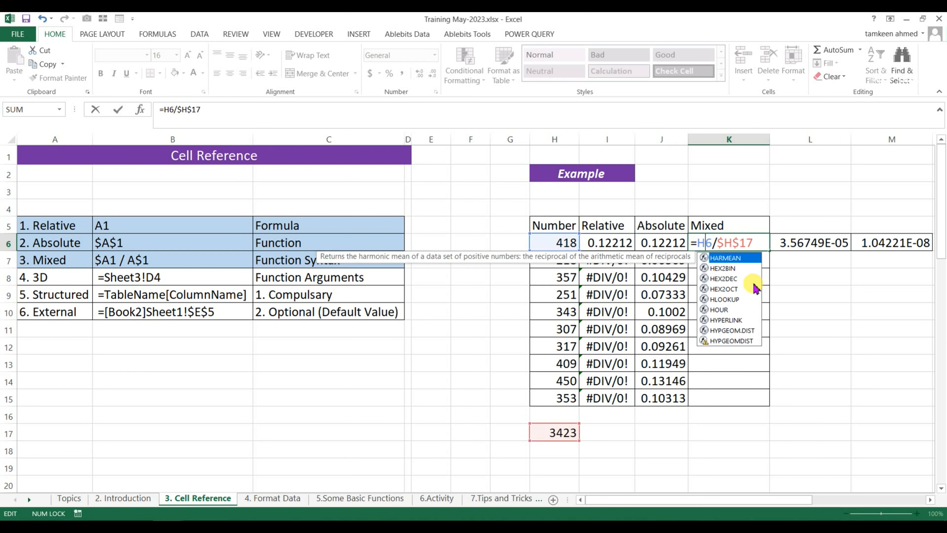
key("Left")
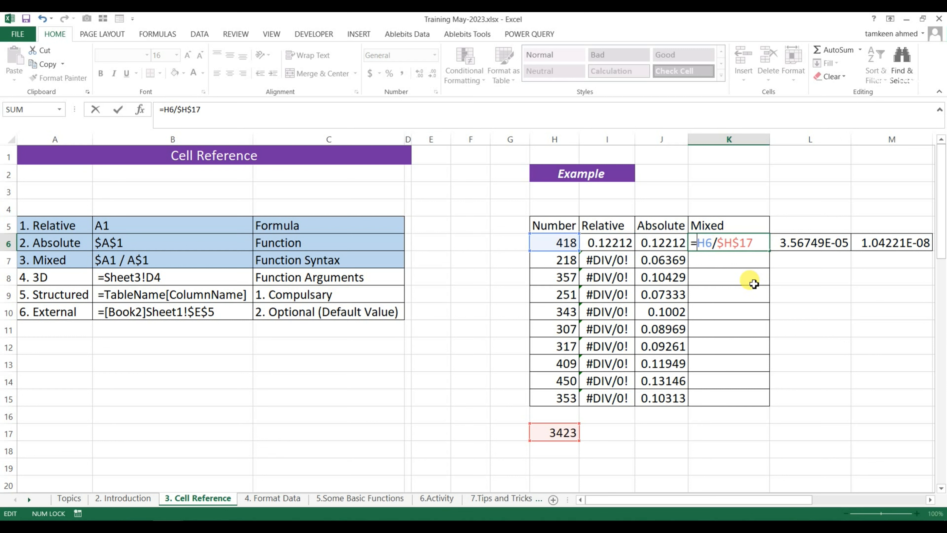
key("F4")
key("F4")
key("F4")
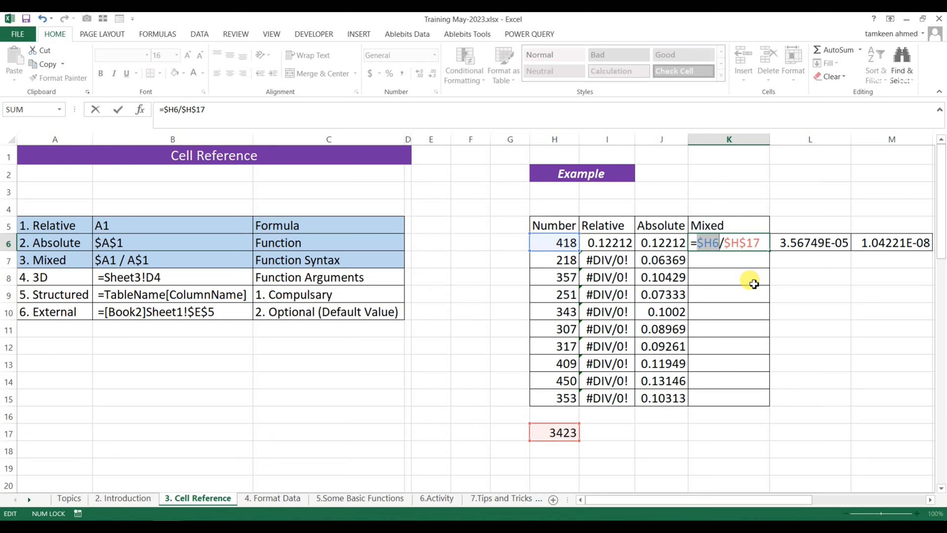
key("ctrl+Return")
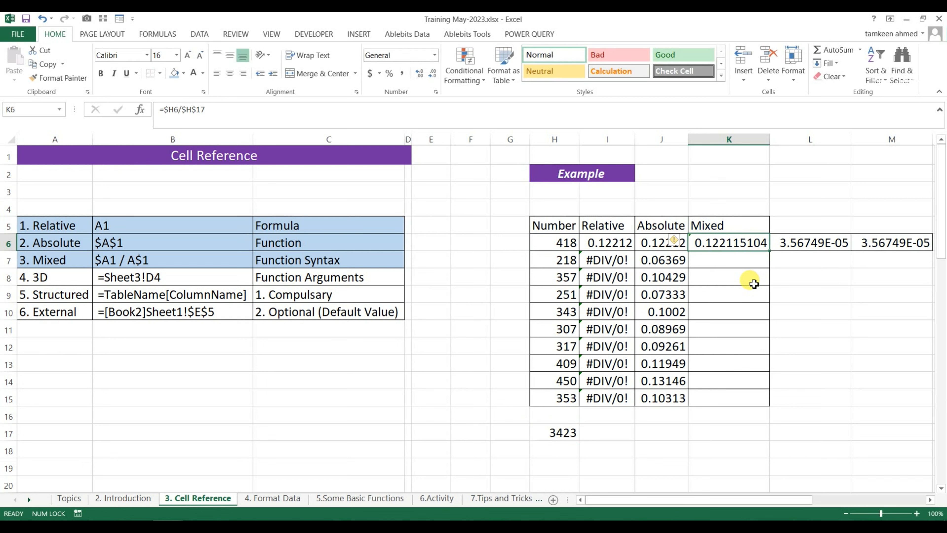
left_click_drag(770, 252, 898, 261)
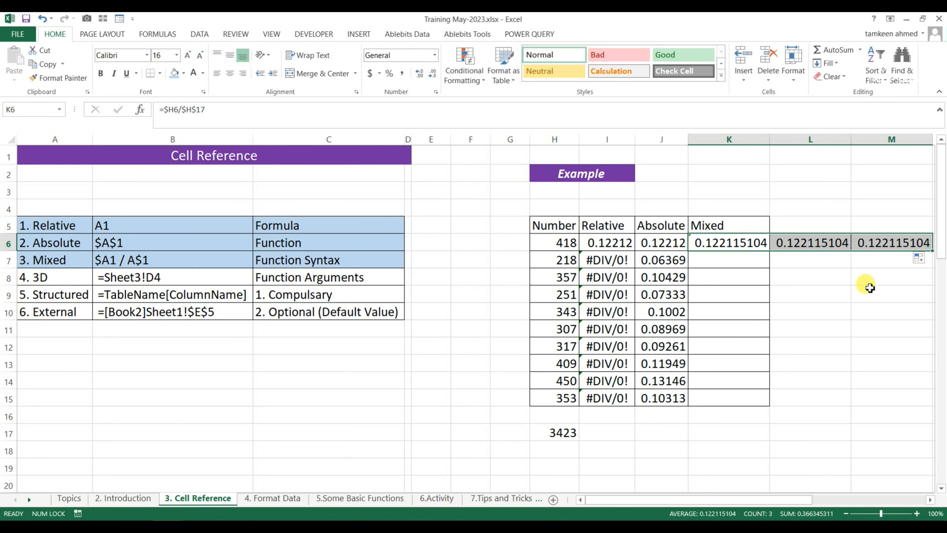
Copy K6's formula into K7 with the reference changed to =H$7/$H$17, and fill it down to K15
left_click(736, 242)
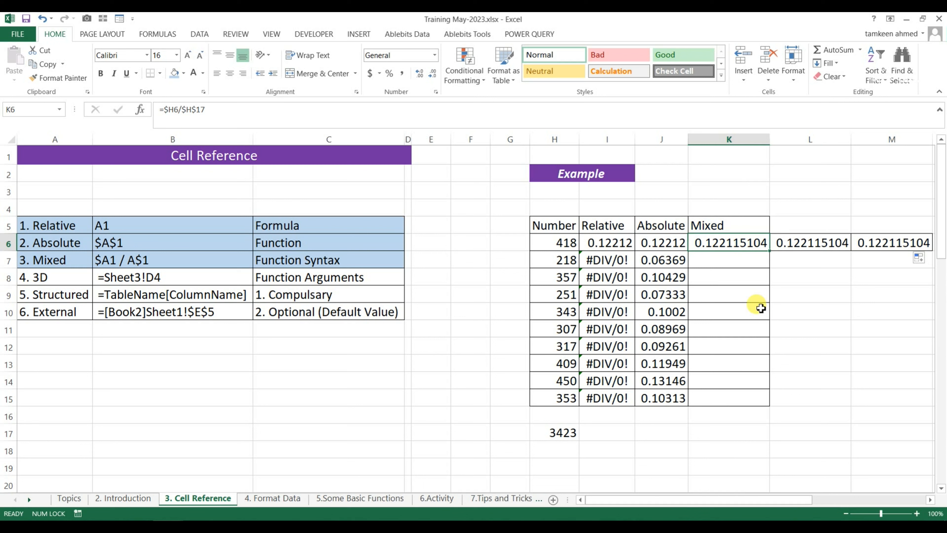
key("F2")
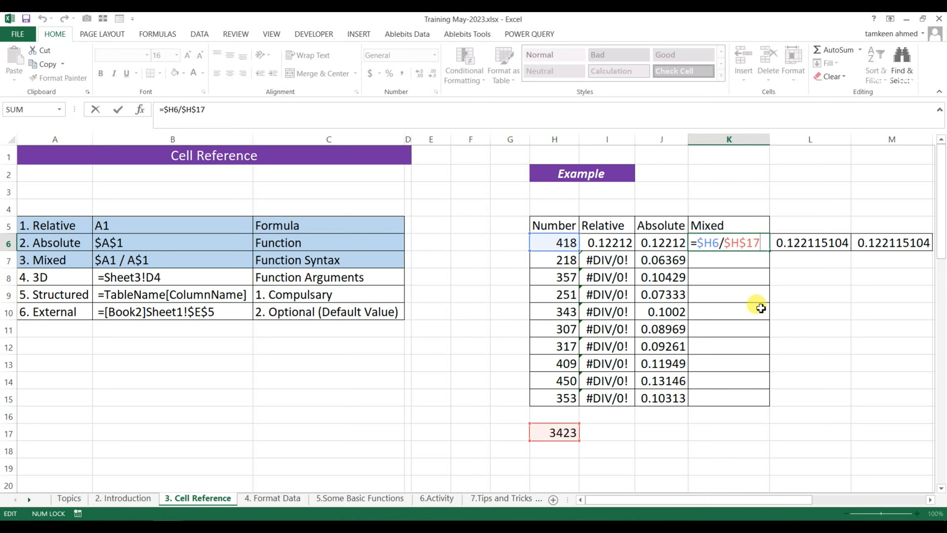
key("Return")
key("Up")
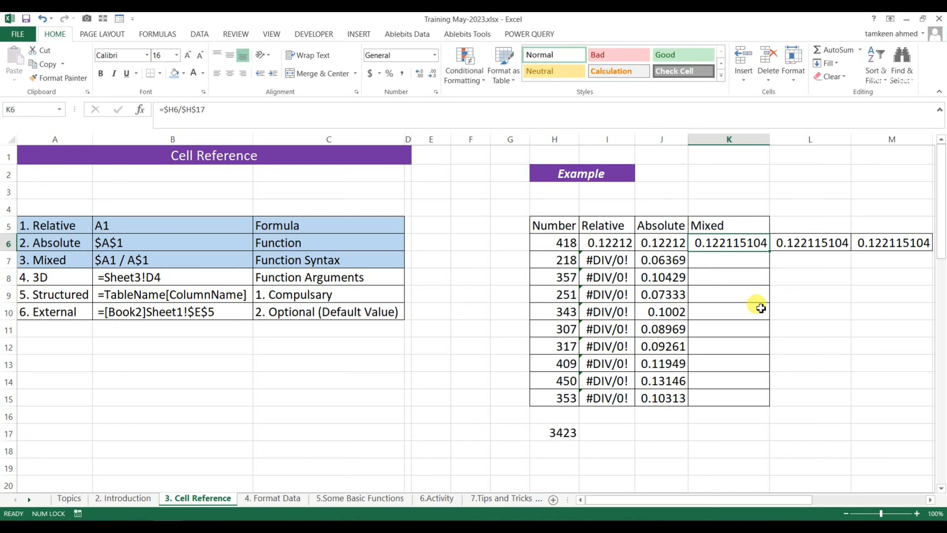
key("ctrl+c")
key("Down")
key("ctrl+v")
key("F2")
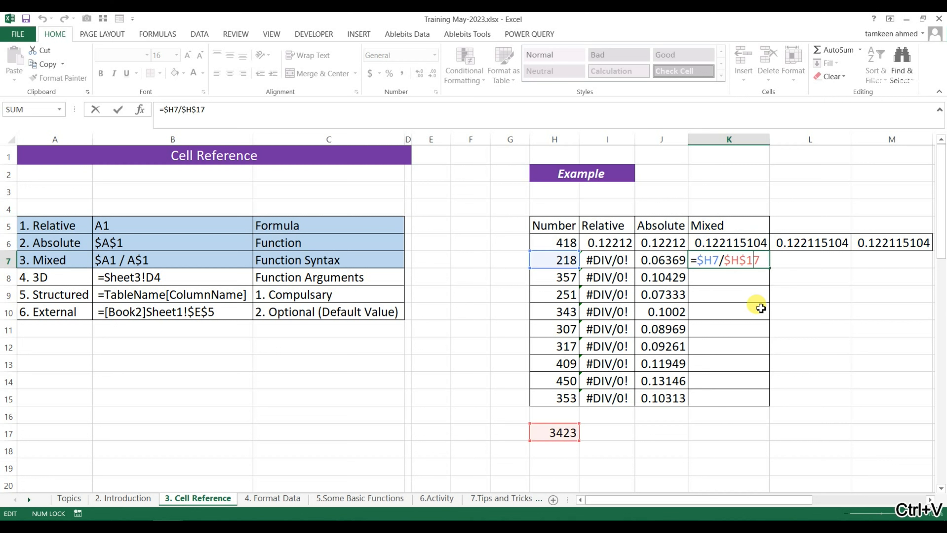
key("F4")
key("F4")
key("F4")
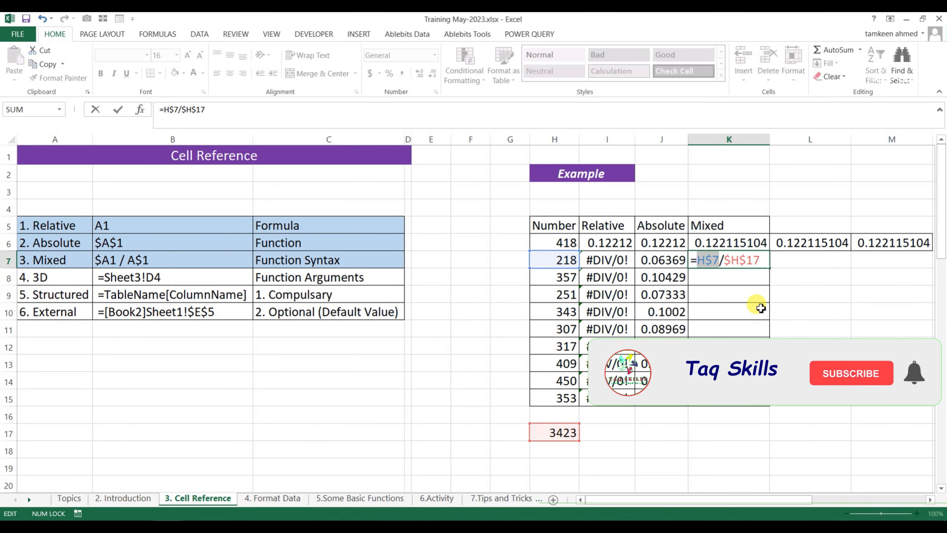
key("ctrl+Return")
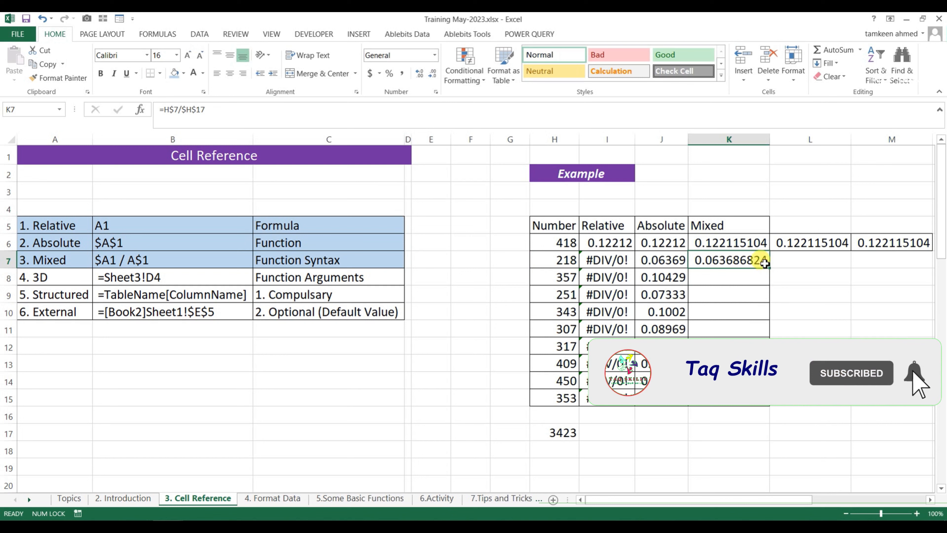
left_click_drag(762, 319, 760, 400)
Inspect the copied formulas in the Mixed column from K7 down to K15 to see which cells they refer to
left_click(730, 259)
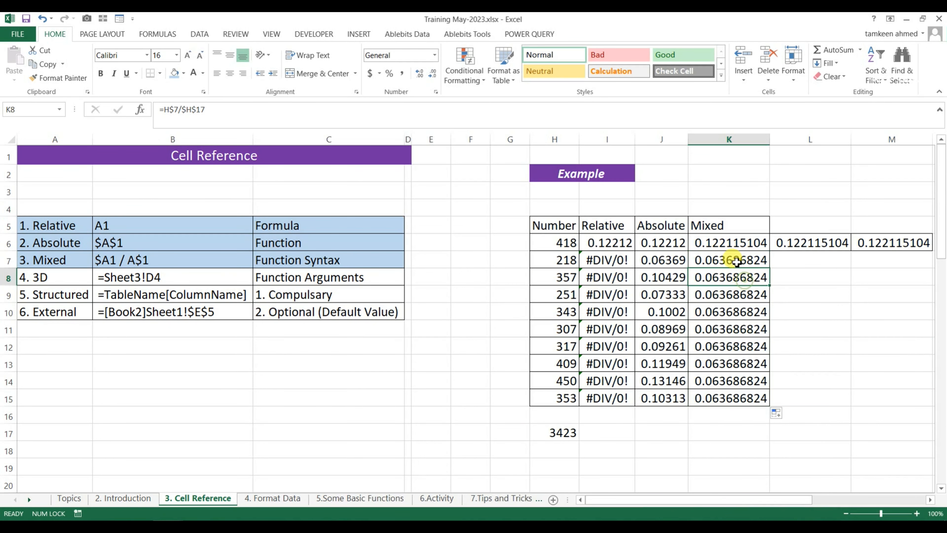
left_click(731, 295)
left_click(737, 344)
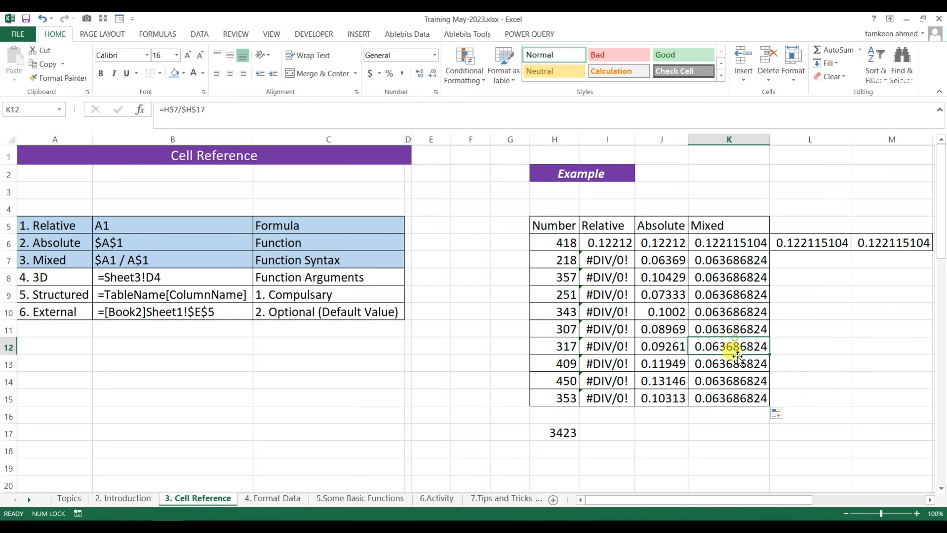
left_click(737, 264)
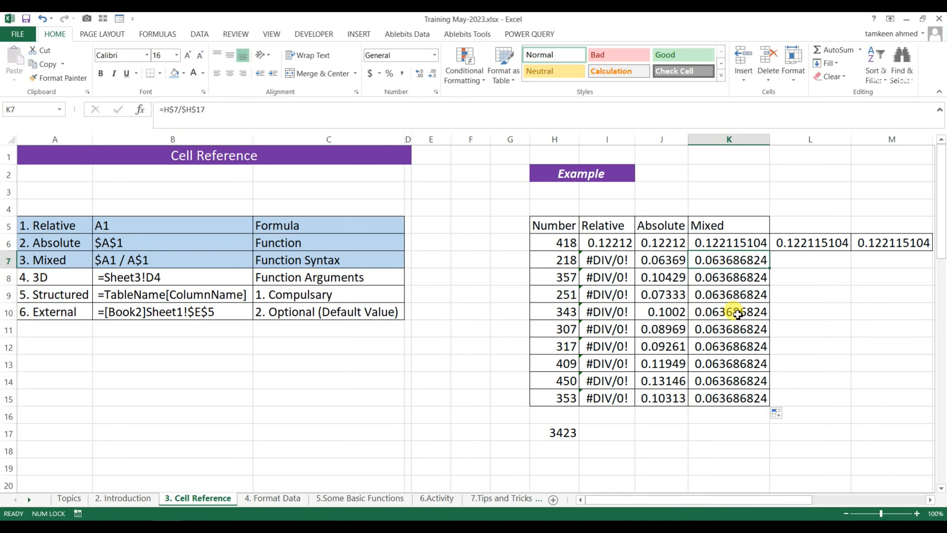
key("Down")
key("F2")
key("Return")
key("F2")
key("Return")
key("F2")
key("Return")
key("F2")
key("Return")
key("F2")
key("Return")
key("F2")
key("Return")
key("F2")
key("Return")
key("F2")
key("Return")
key("F2")
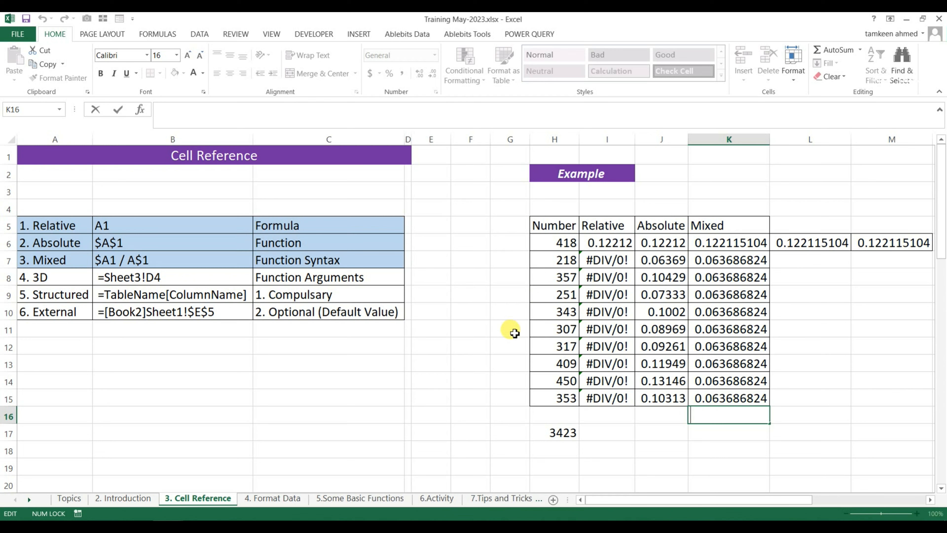
Leave the example table and open the 4. Format Data sheet
left_click(598, 309)
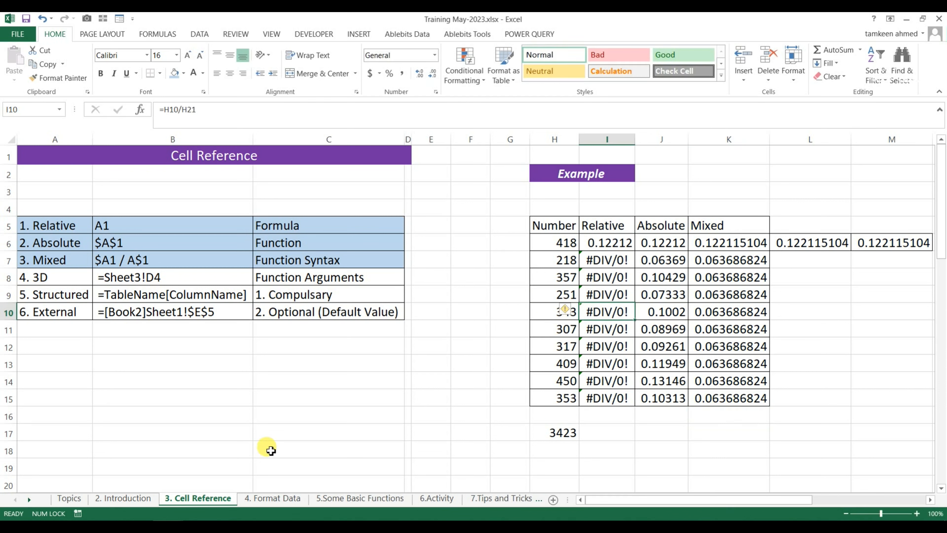
left_click(276, 498)
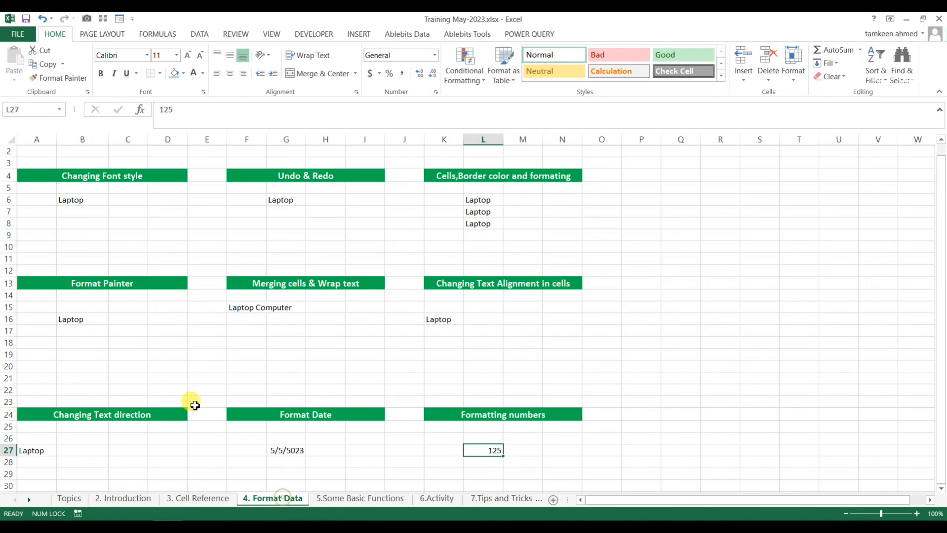
Change the font of Laptop in B6 under Changing Font style to Algerian, and replace it with Bahnschrift Condensed
left_click(192, 377)
scroll(36, 329, "up", 1)
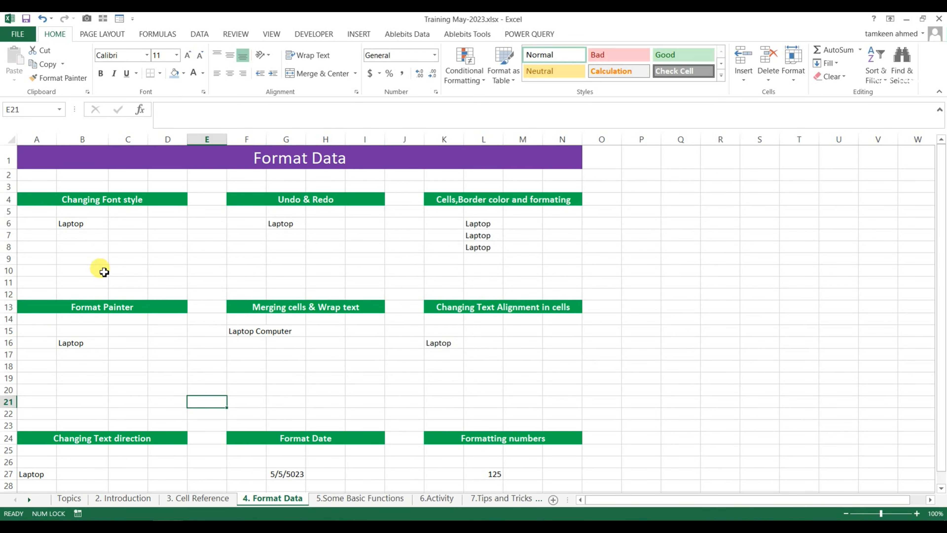
scroll(110, 399, "up", 2, "ctrl")
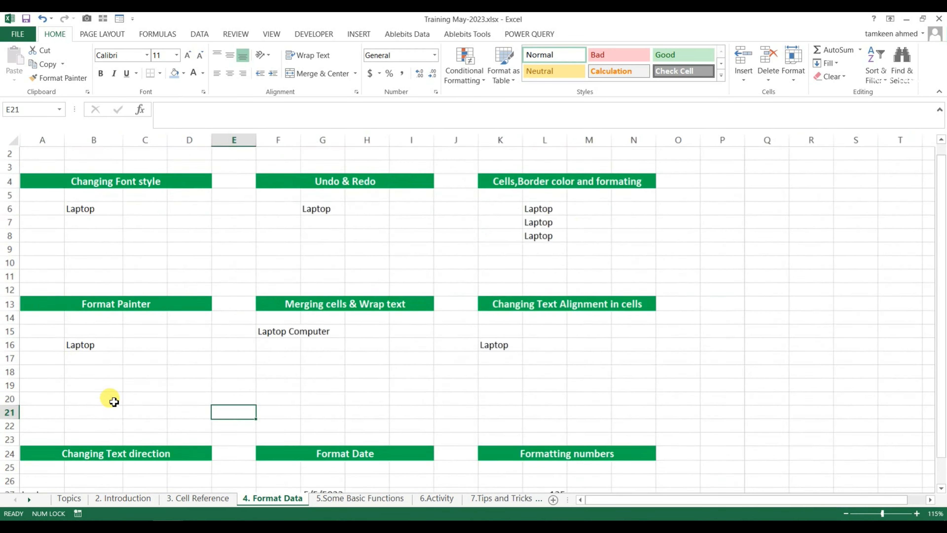
scroll(116, 396, "up", 1)
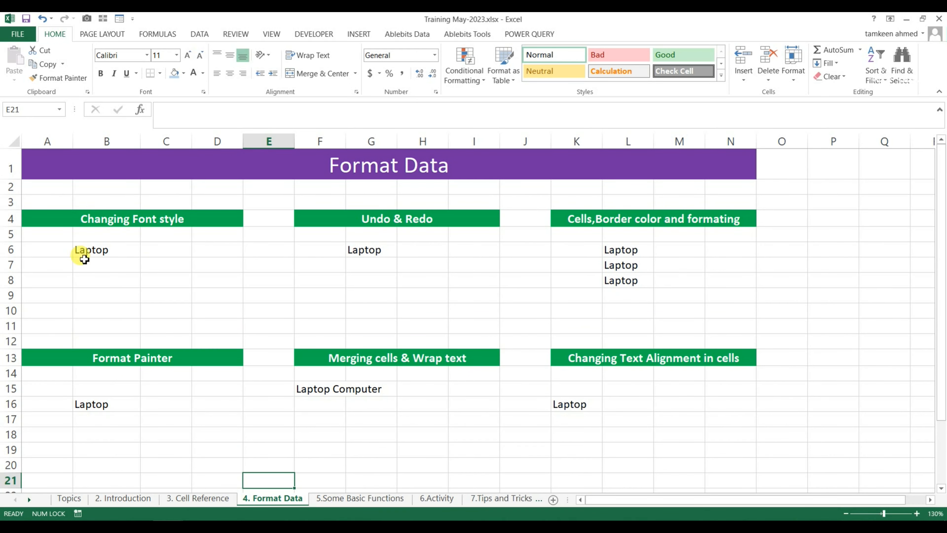
left_click(105, 249)
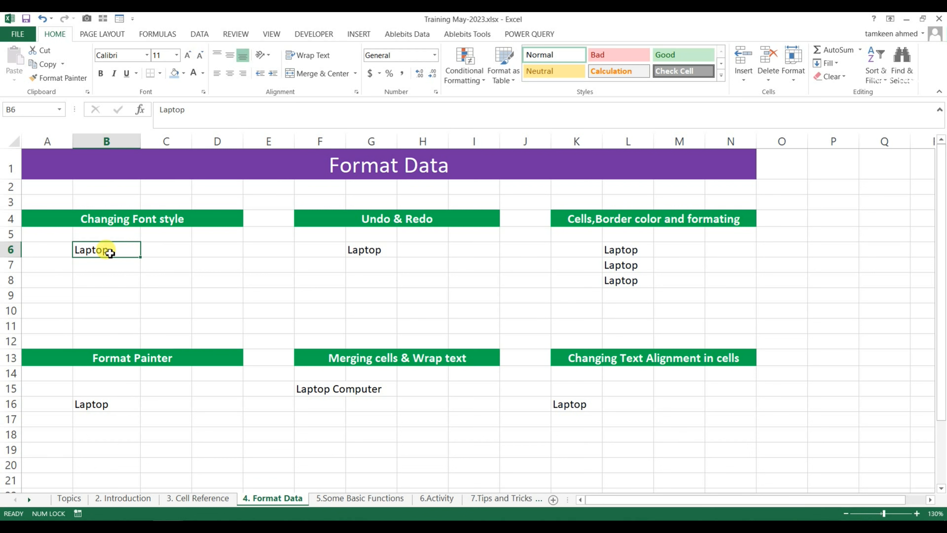
left_click(147, 59)
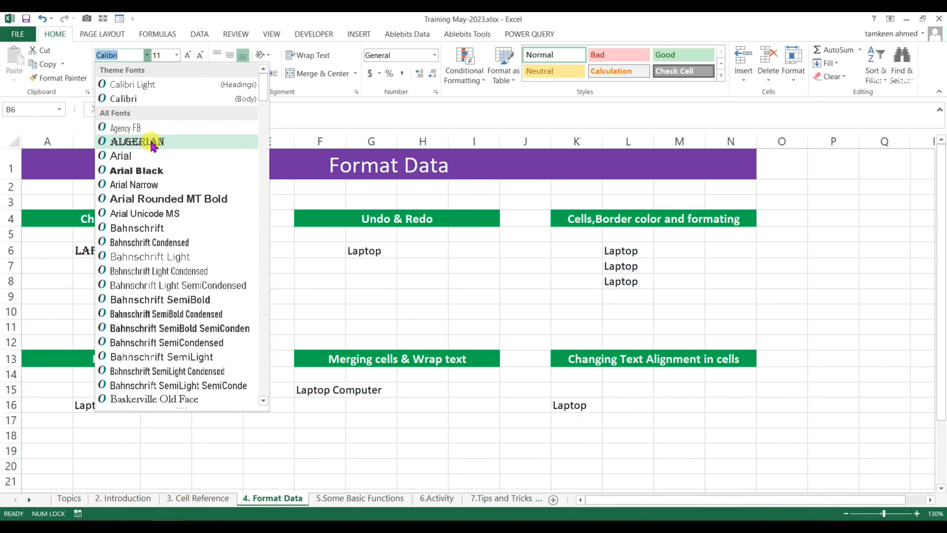
left_click(154, 142)
left_click(147, 56)
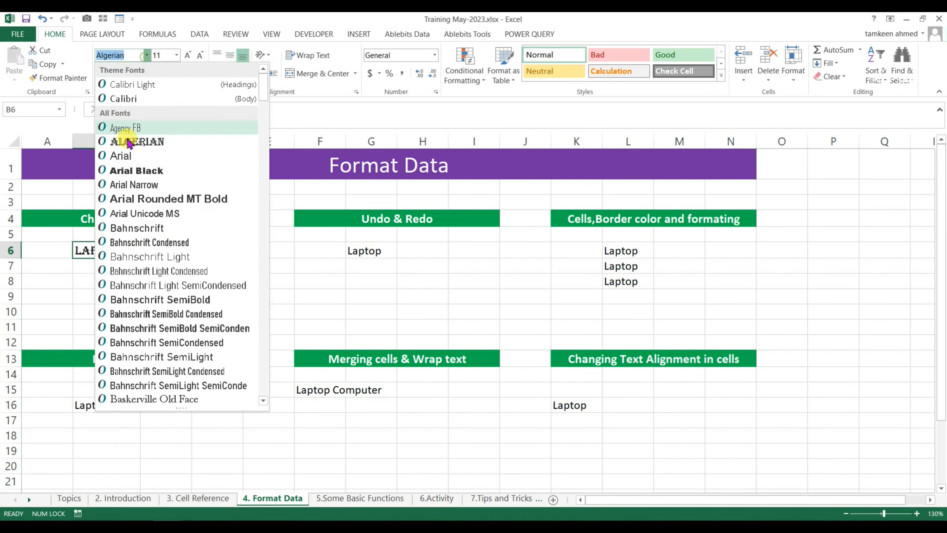
left_click(127, 241)
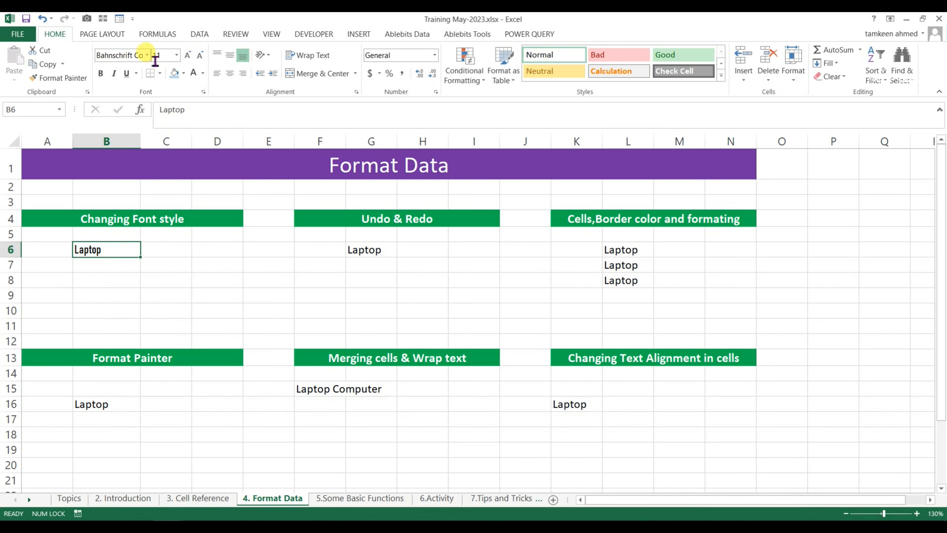
Set the font size of B6 to 26, reduce it stepwise to 16, and increase it to 20
left_click(177, 56)
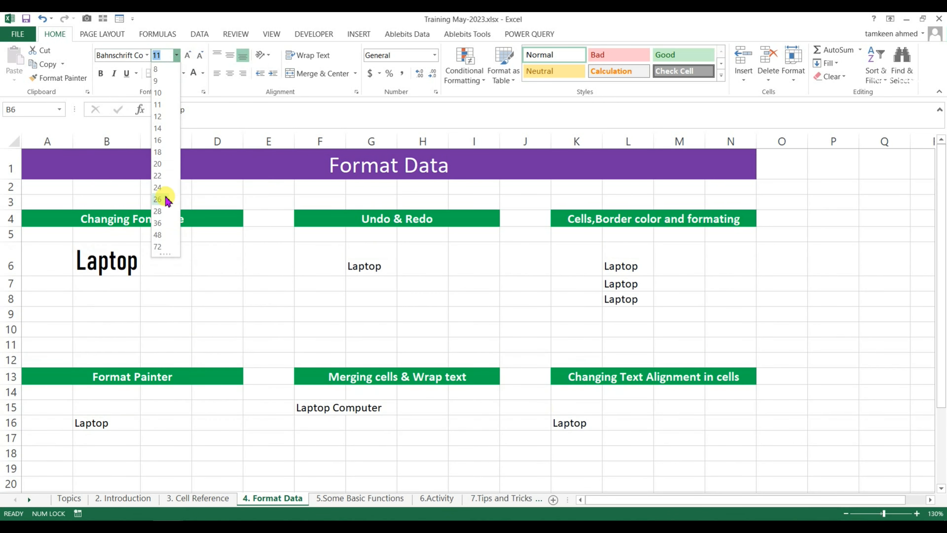
left_click(165, 196)
left_click(200, 57)
left_click(200, 57)
left_click(200, 57)
left_click(200, 56)
left_click(201, 57)
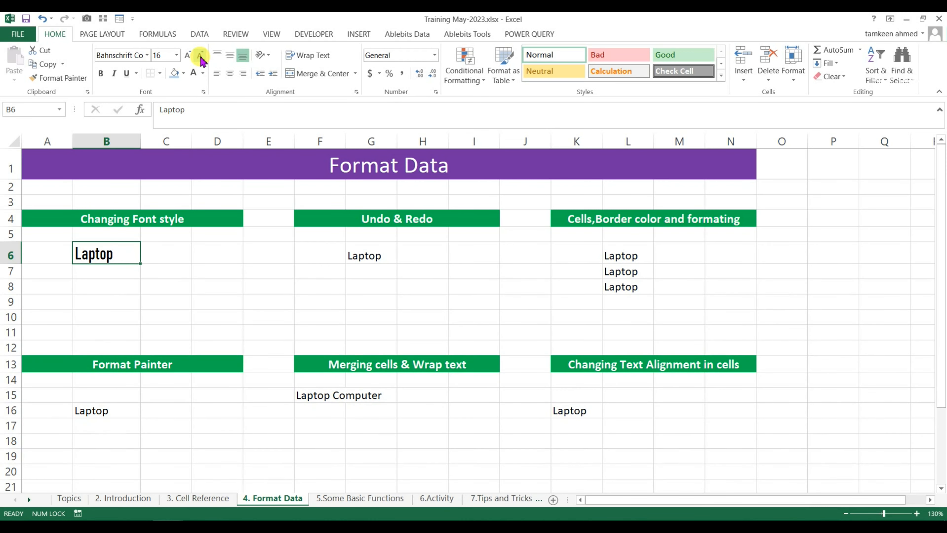
left_click(188, 56)
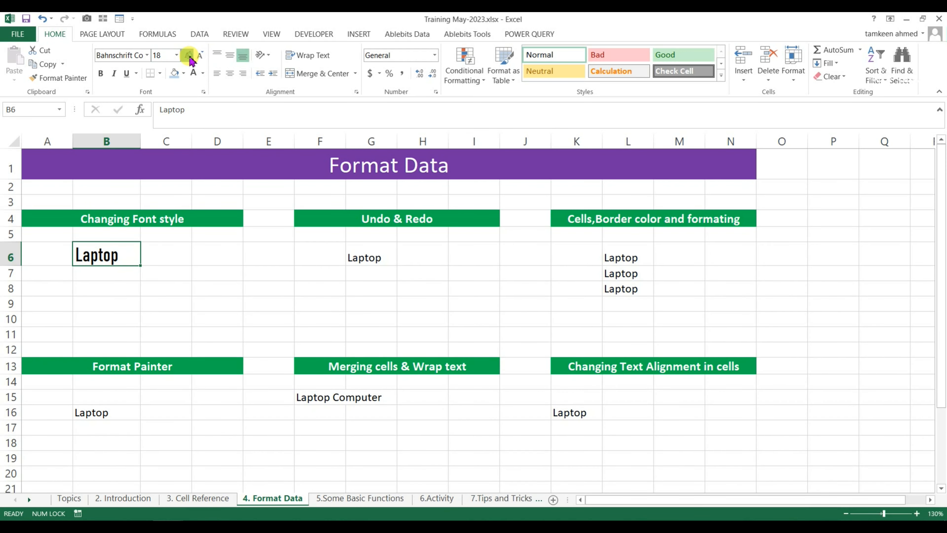
left_click(199, 56)
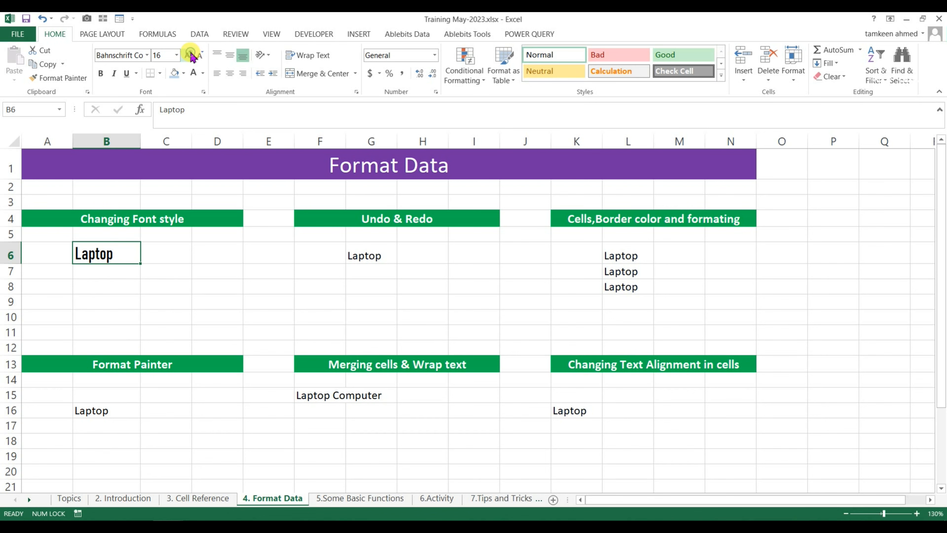
left_click(190, 56)
left_click(190, 56)
Increase the font size of Laptop in G6 under Undo & Redo stepwise to 20
left_click(359, 264)
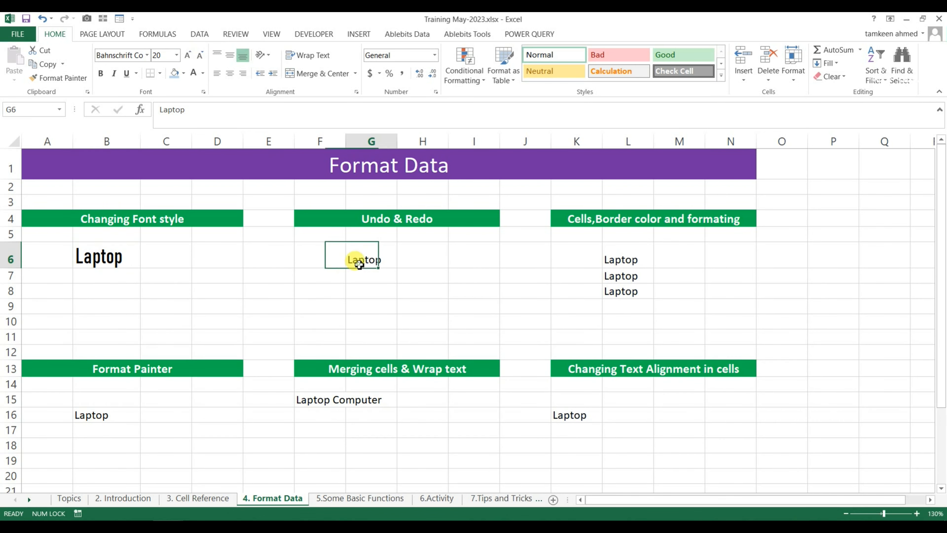
left_click(187, 56)
left_click(187, 56)
left_click(186, 56)
left_click(187, 56)
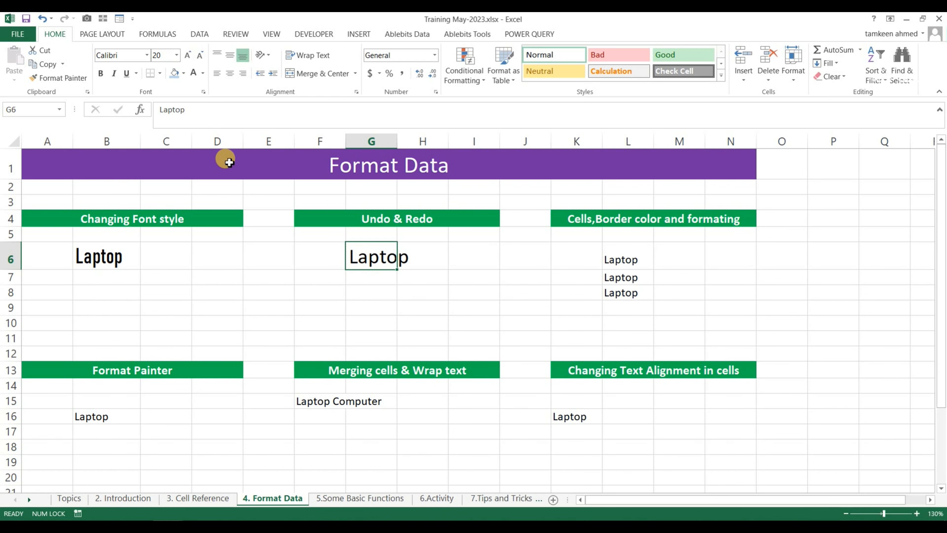
Undo the recent font size increases and redo them until Laptop in G6 is at size 18
key("ctrl+z")
key("ctrl+z")
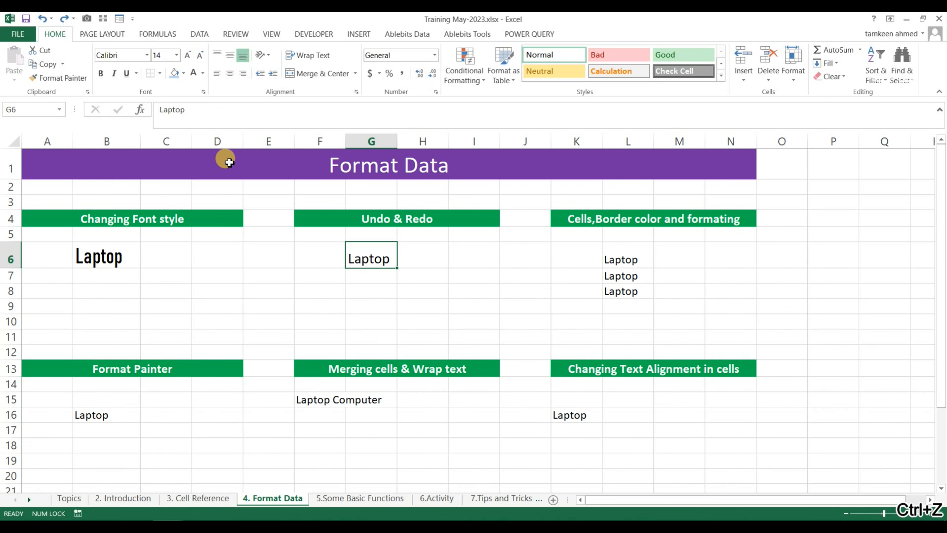
key("ctrl+z")
key("ctrl+y")
key("ctrl+y")
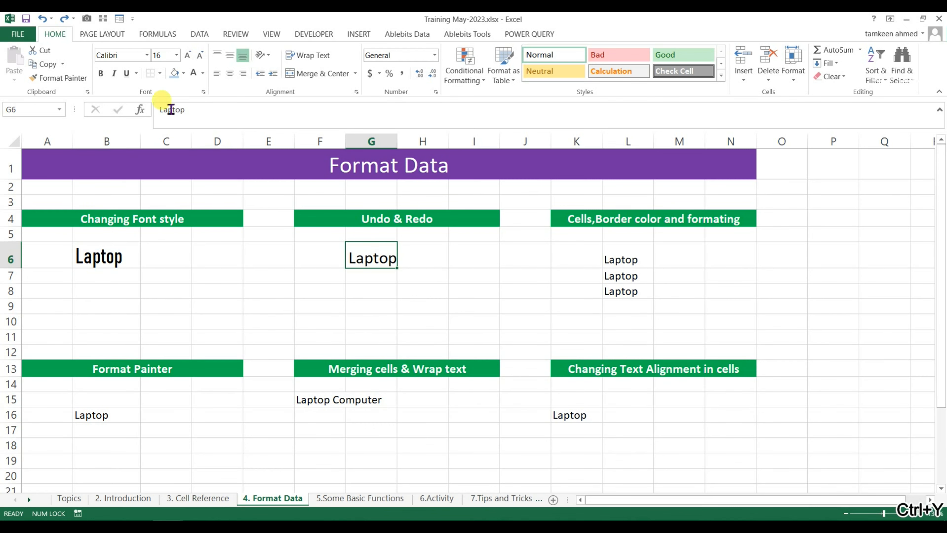
left_click(43, 20)
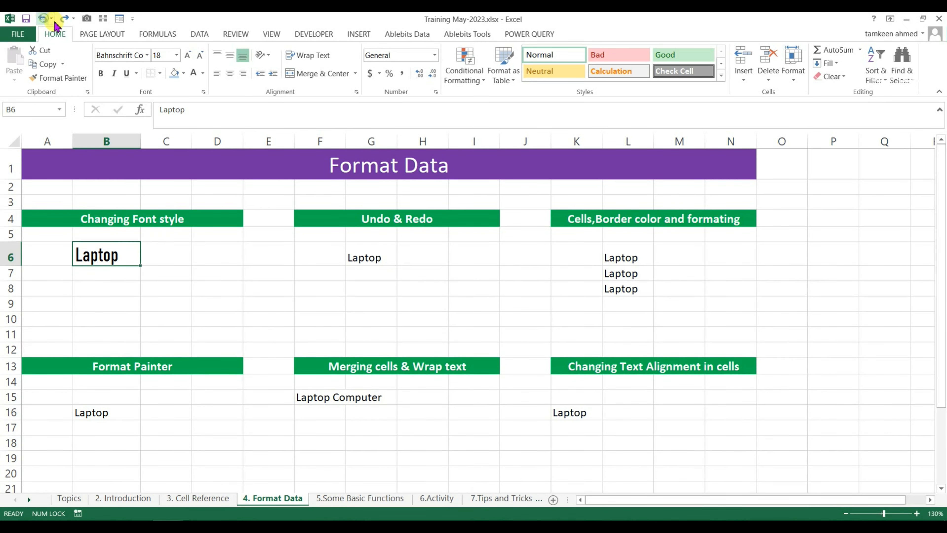
left_click(66, 20)
left_click(66, 19)
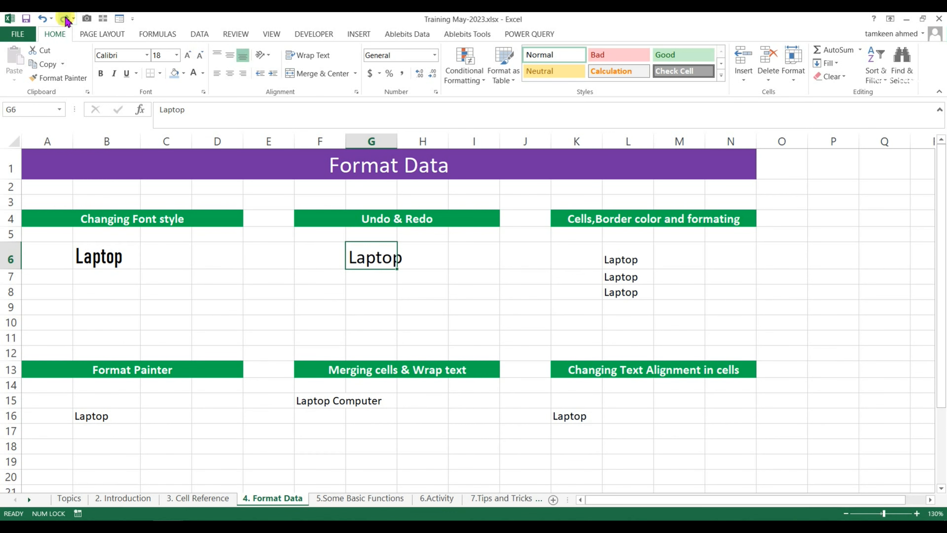
Apply All Borders to the range L6:M9 under Cells,Border color and formating
left_click(663, 291)
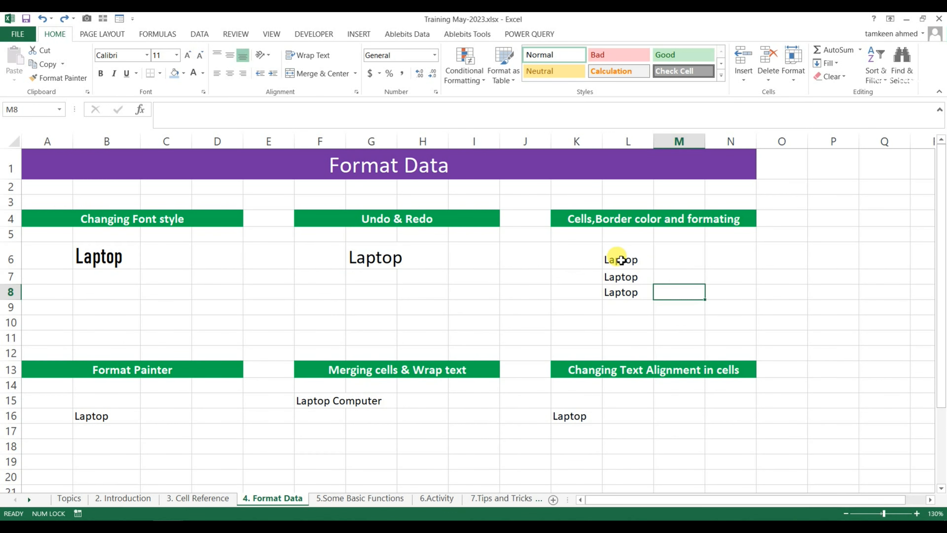
left_click_drag(624, 257, 679, 305)
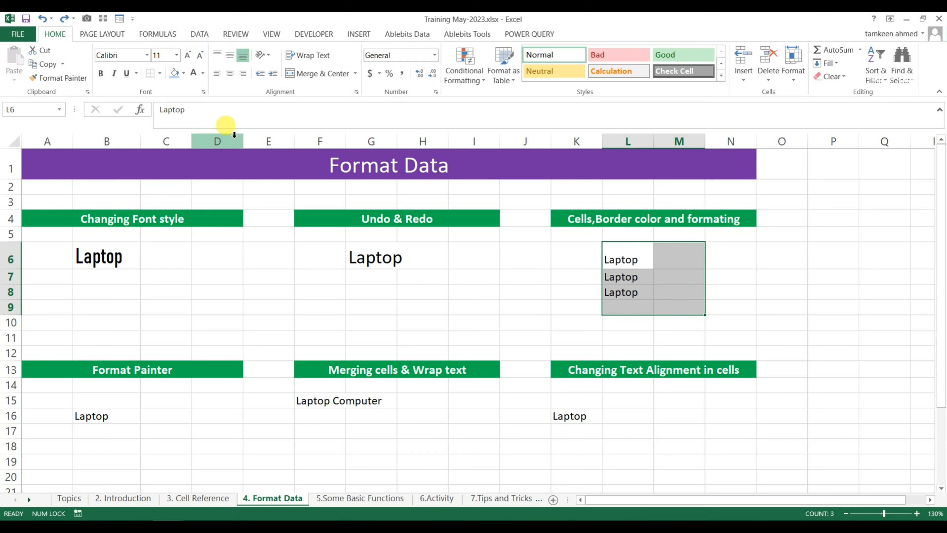
left_click(159, 73)
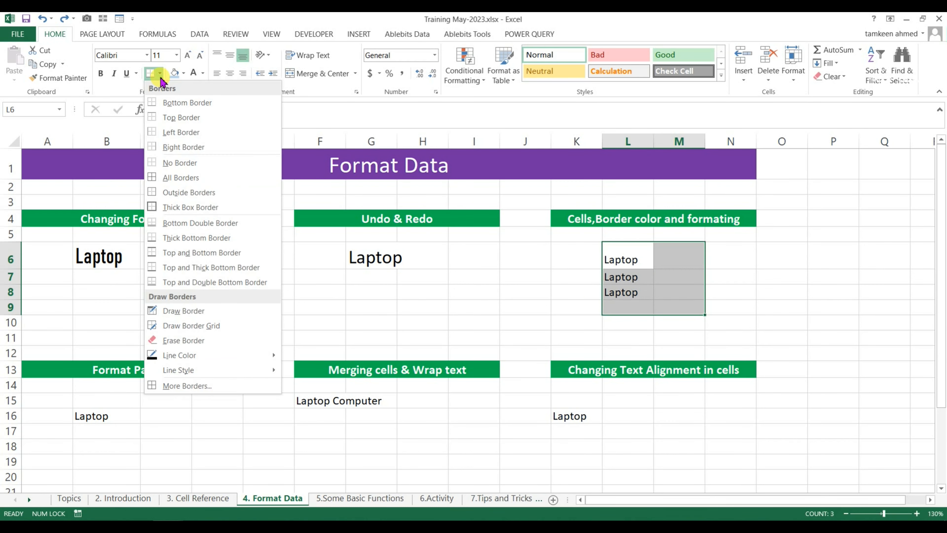
left_click(160, 178)
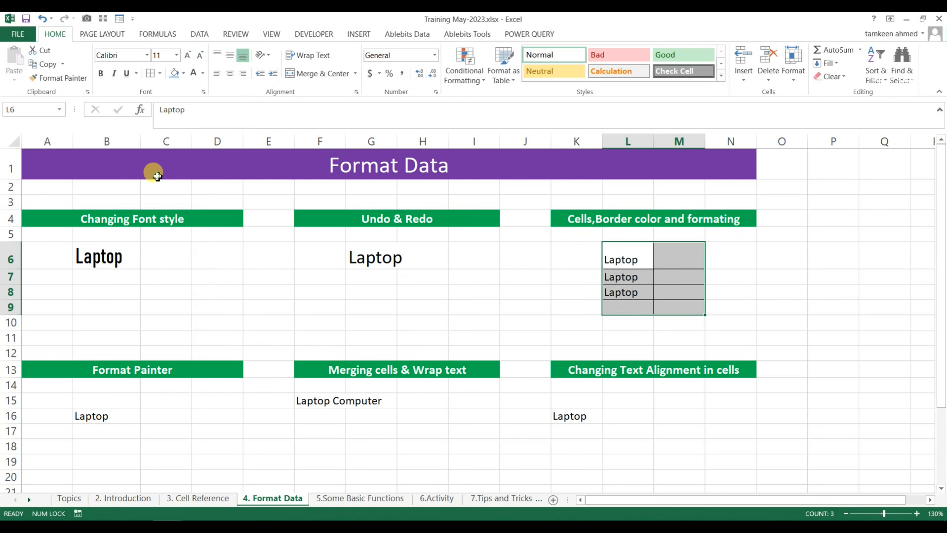
Add a Thick Box Border around the range L6:M9
left_click(159, 79)
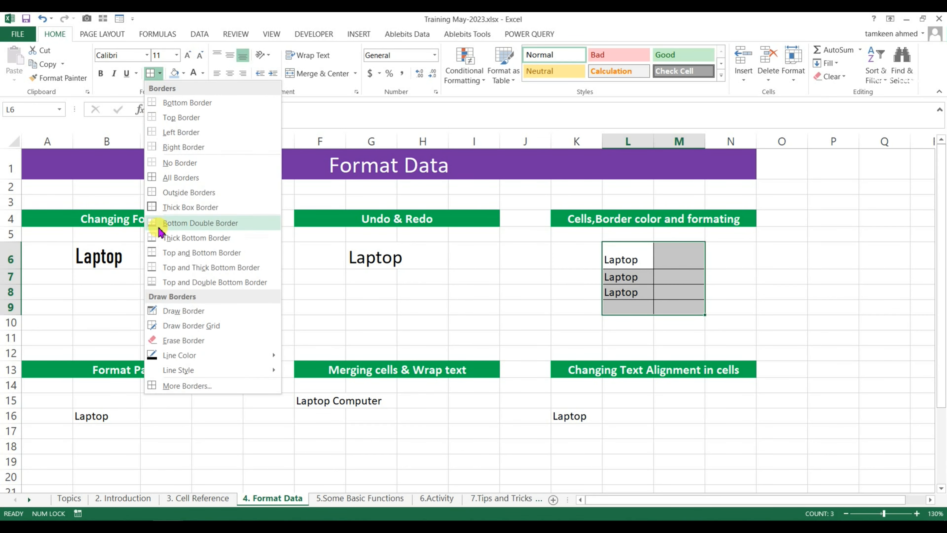
left_click(167, 207)
left_click(585, 292)
Replace the thick outline of L6:M9 with plain thin borders, and remove all borders from the range
left_click_drag(636, 252, 669, 313)
left_click(159, 73)
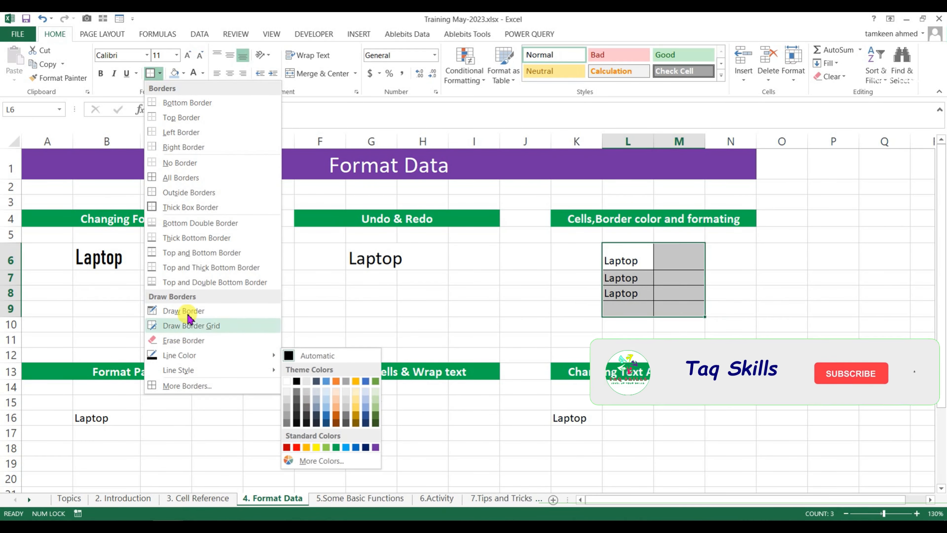
left_click(182, 257)
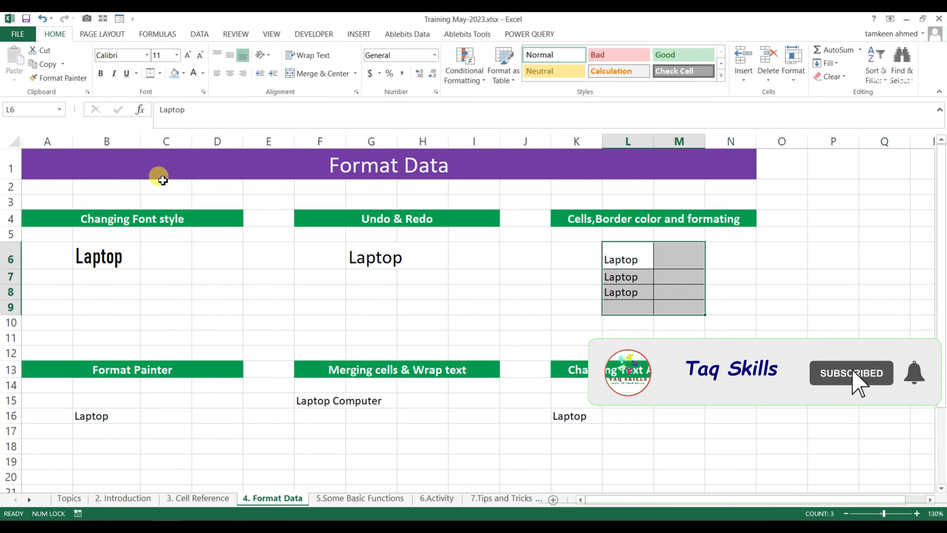
left_click(160, 73)
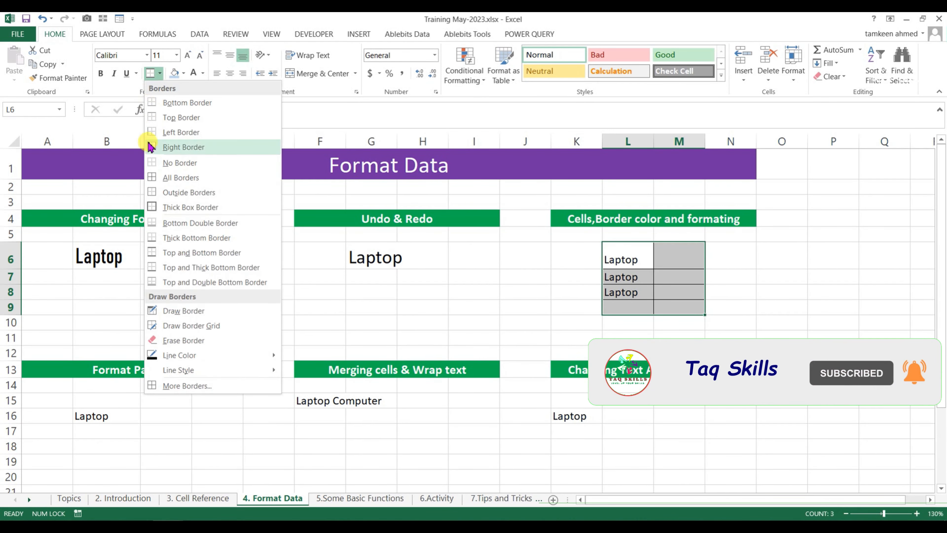
left_click(161, 164)
left_click(526, 291)
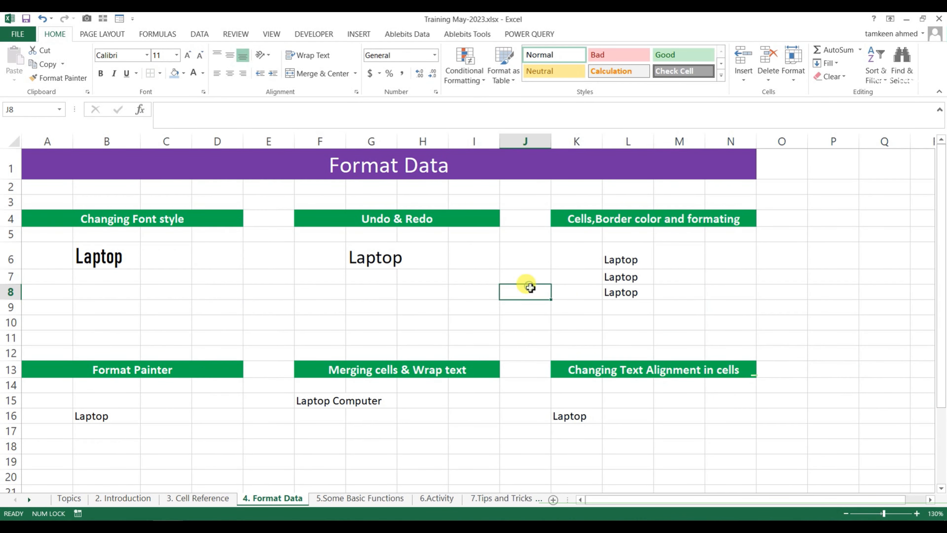
Put thin All Borders back on the unbordered range L6:M9
left_click_drag(620, 257, 691, 310)
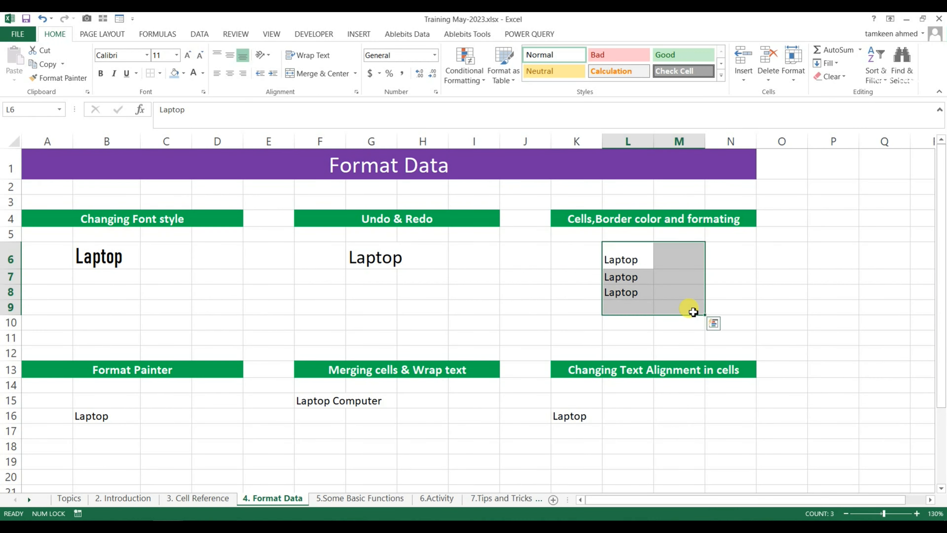
left_click(159, 73)
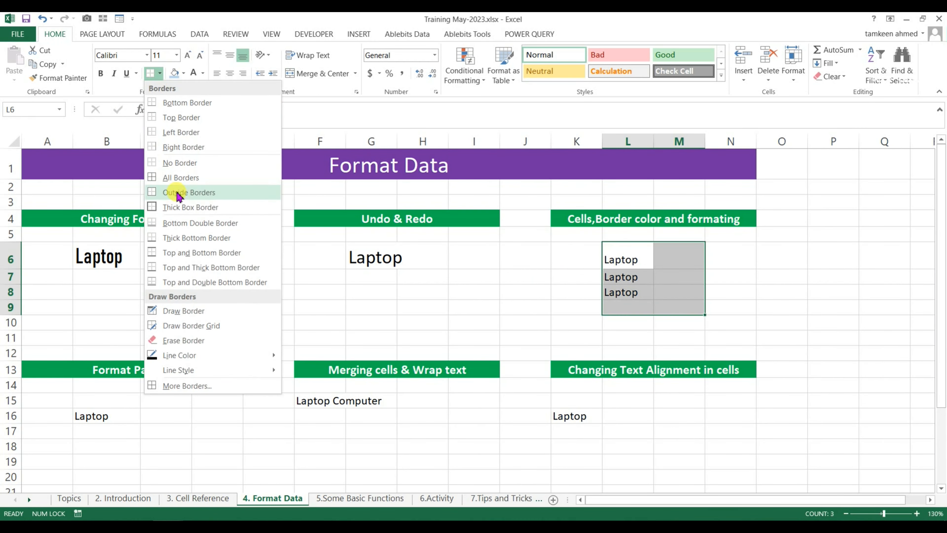
left_click(176, 179)
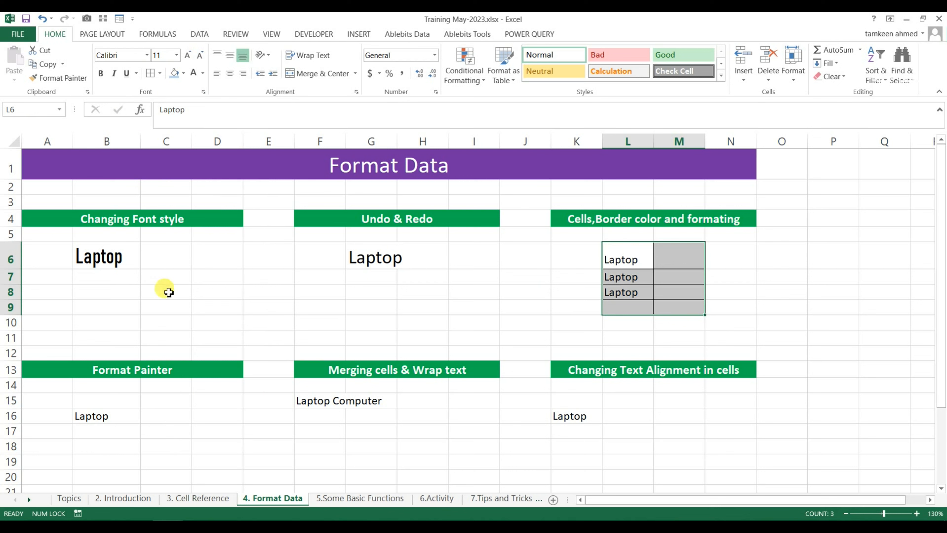
left_click(166, 307)
Copy the formatting of L6:M9 onto A15:B19 under the Format Painter heading with Format Painter
left_click(93, 418)
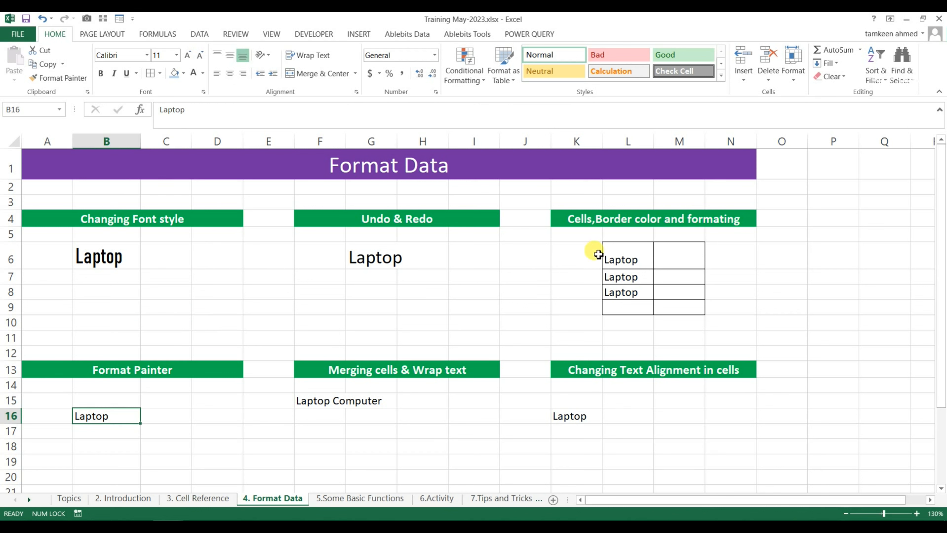
left_click_drag(616, 257, 665, 303)
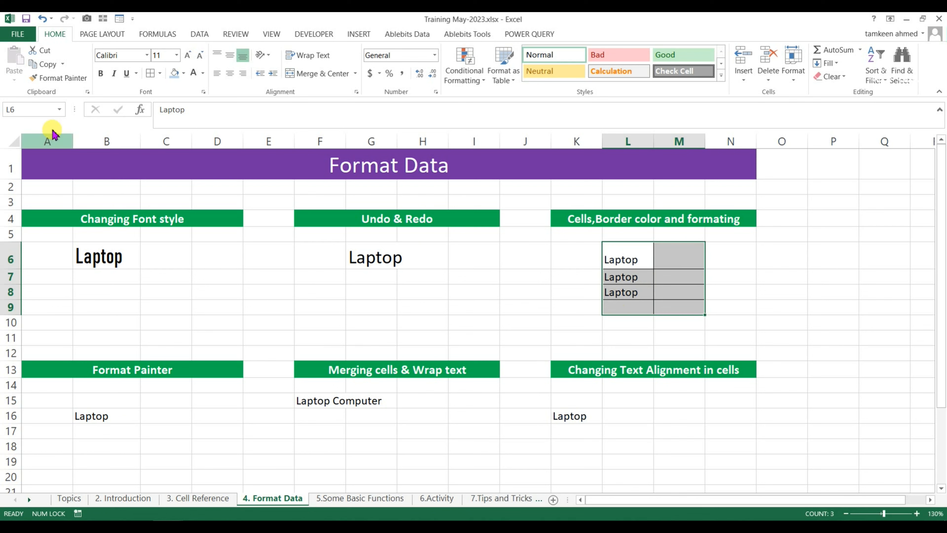
left_click(60, 78)
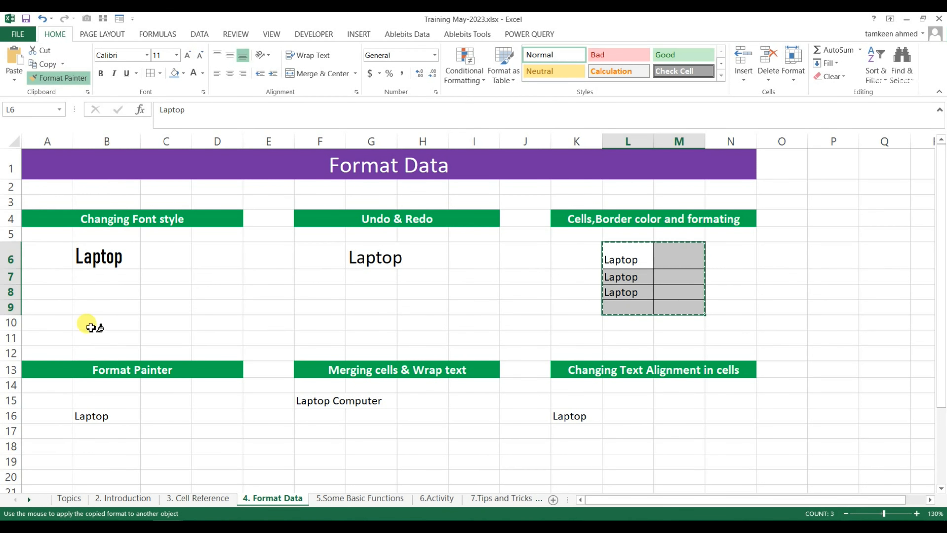
mouse_move(47, 403)
left_mouse_down()
mouse_move(70, 402)
mouse_move(104, 460)
left_mouse_up()
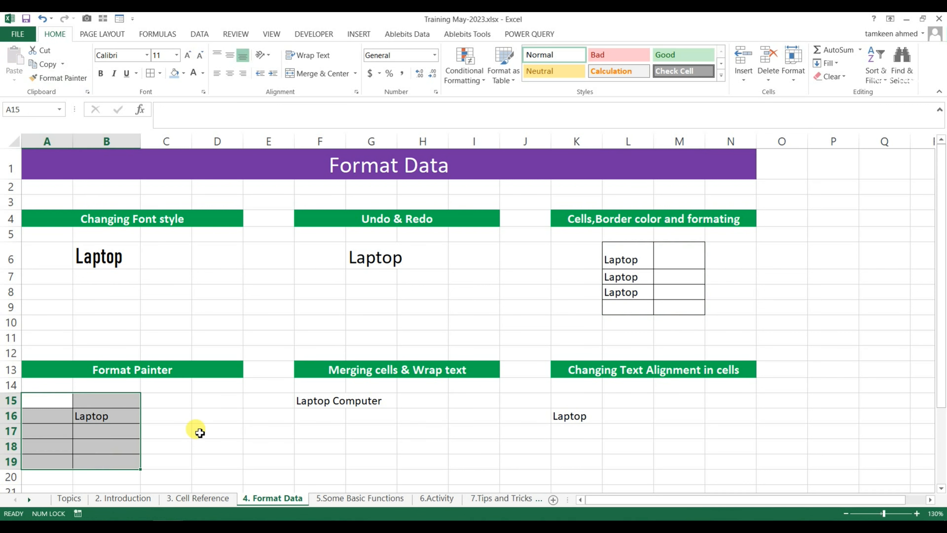
left_click(199, 432)
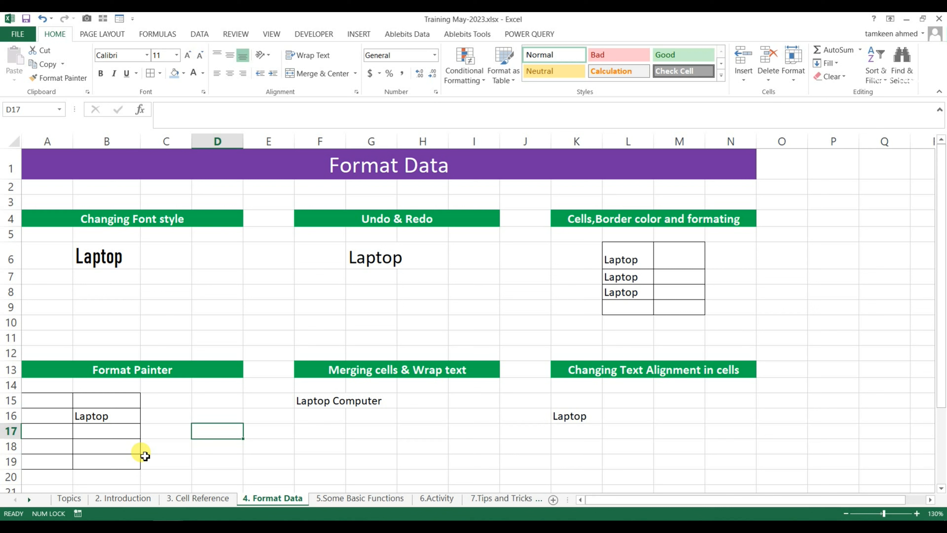
Copy the formatting of the Laptop cell G6 onto cell B16 with Format Painter
left_click(357, 256)
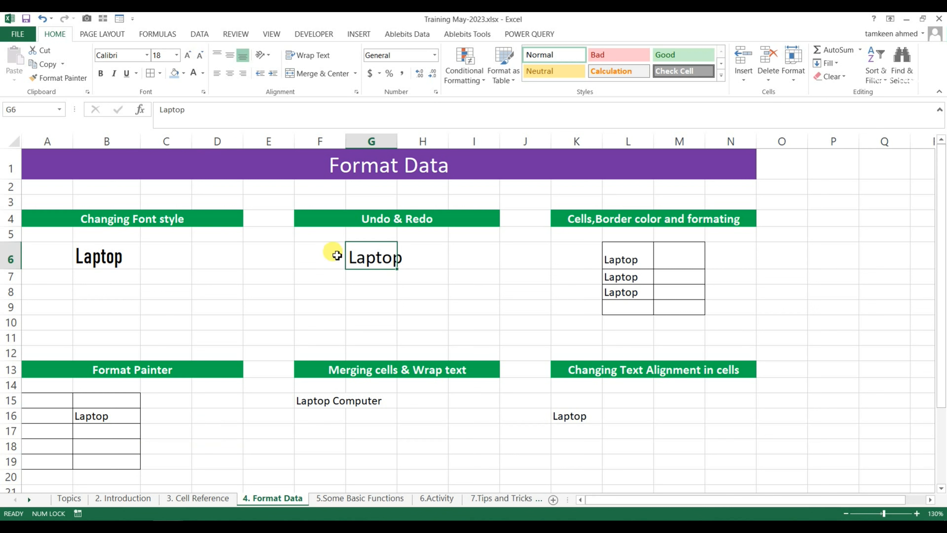
left_click(69, 79)
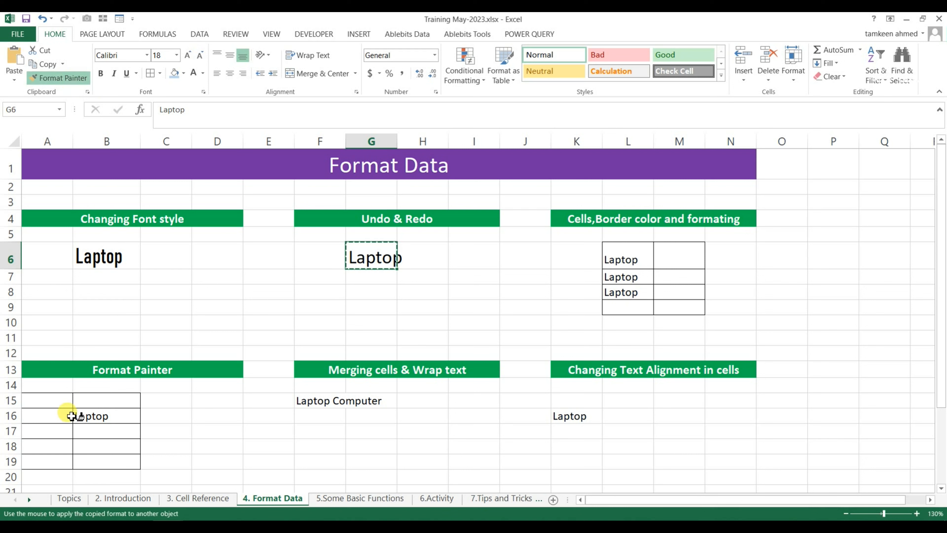
left_click(87, 416)
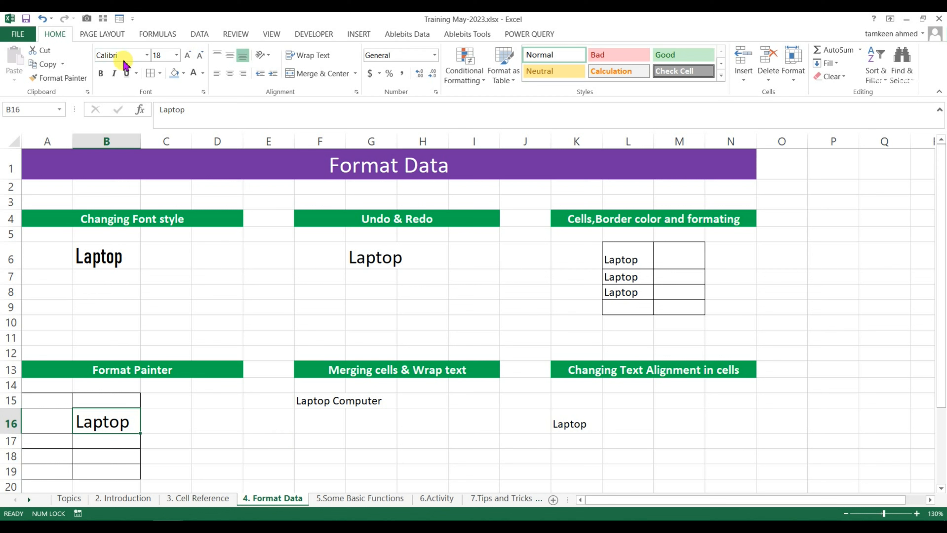
left_click(354, 255)
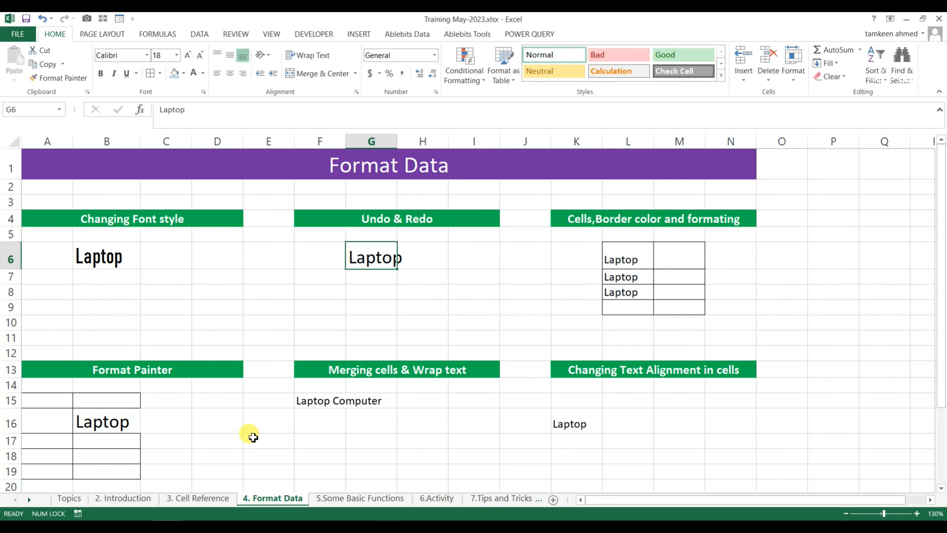
Turn on Wrap text for the Laptop Computer range F15:G15 through the Format Cells alignment options
scroll(250, 433, "down", 2)
scroll(317, 330, "up", 1)
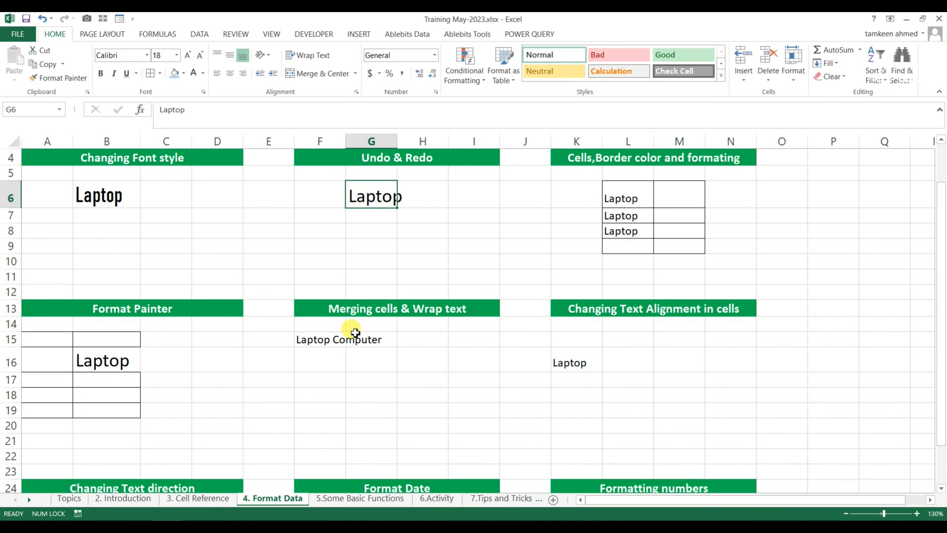
left_click(338, 357)
scroll(338, 361, "up", 1)
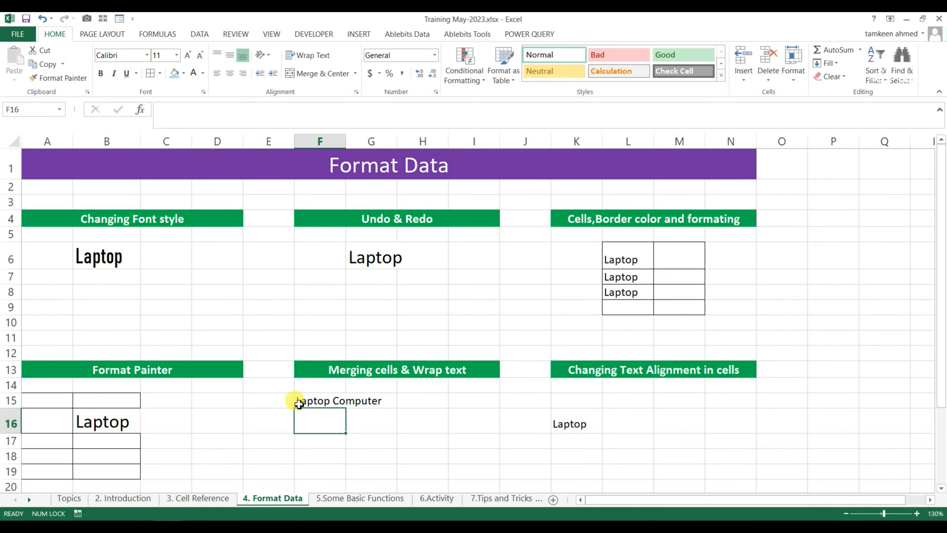
left_click_drag(311, 399, 348, 399)
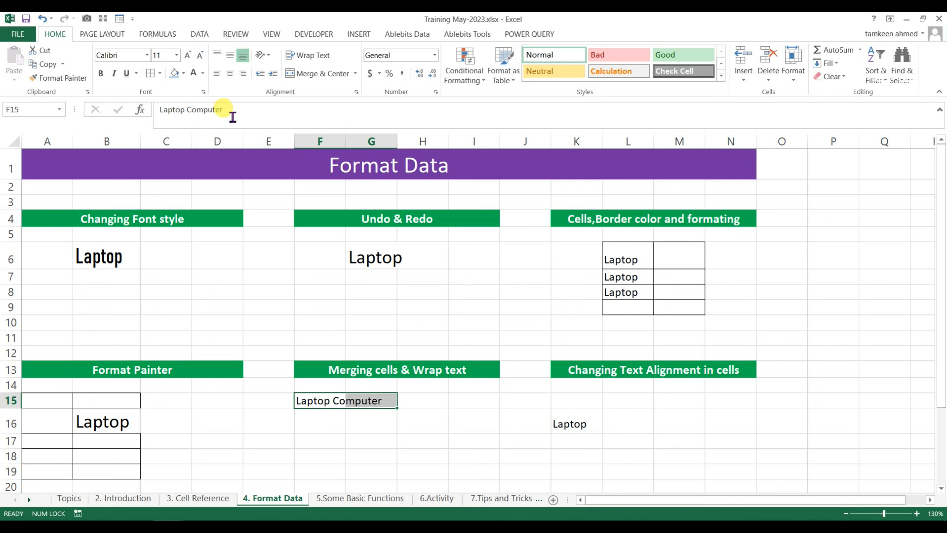
left_click(204, 93)
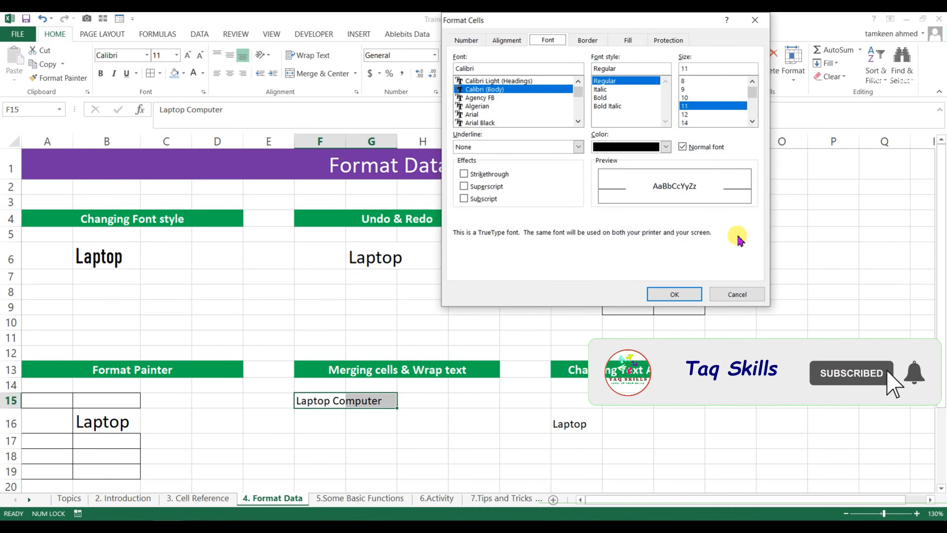
left_click(753, 293)
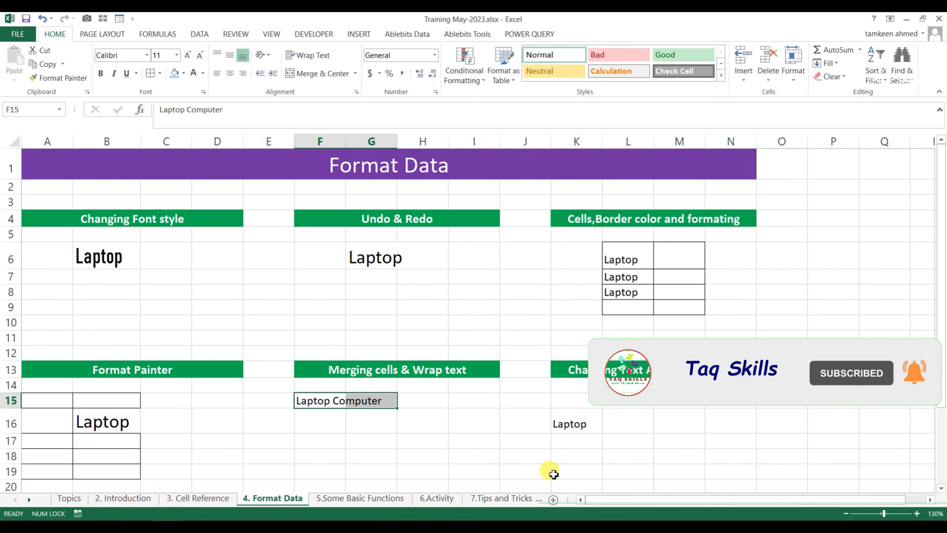
key("ctrl+1")
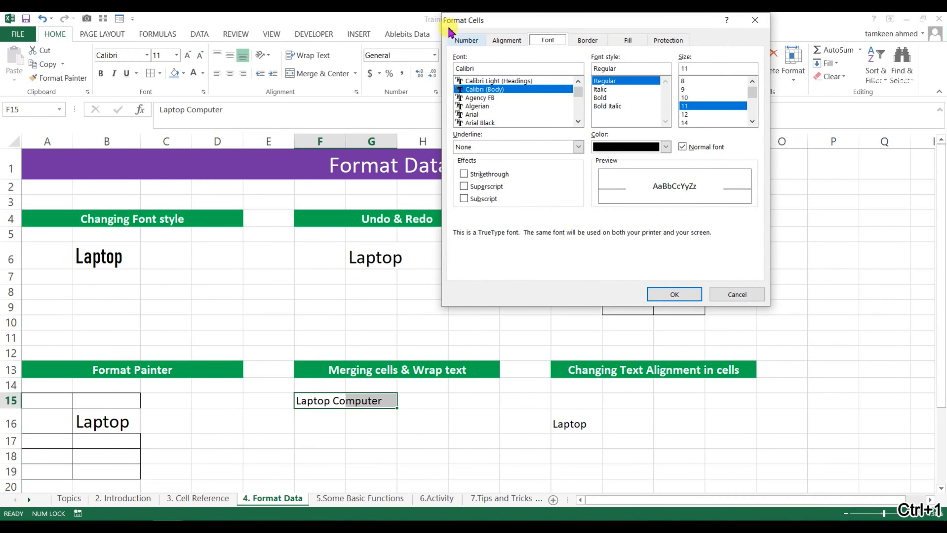
left_click(462, 41)
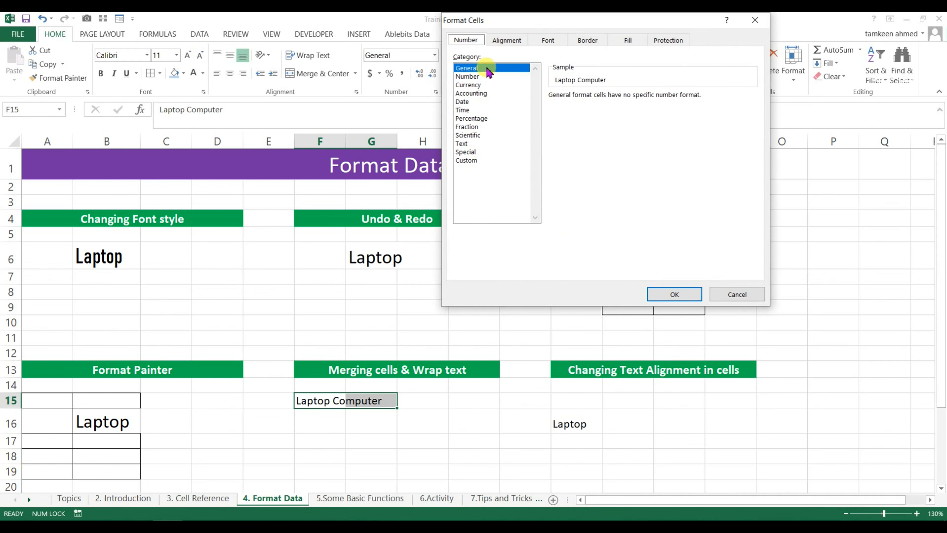
left_click(502, 42)
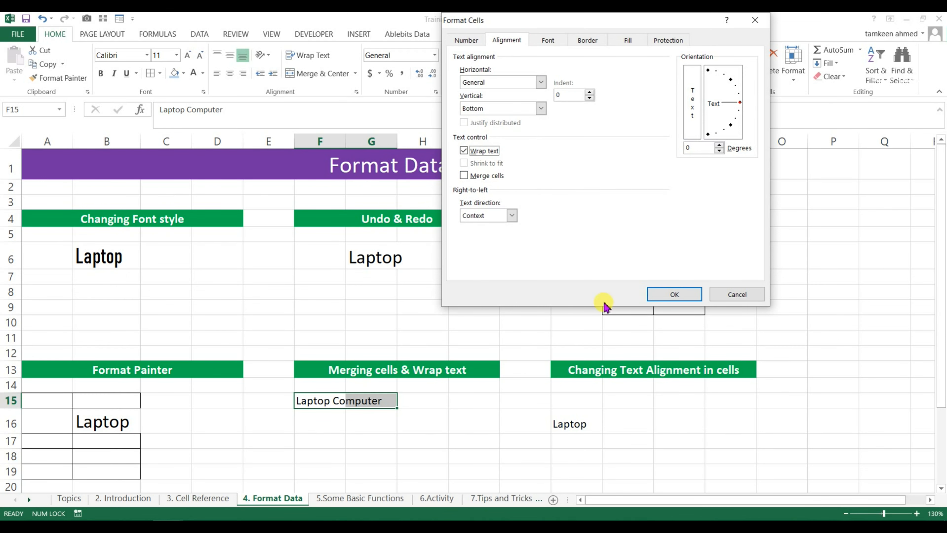
left_click(657, 295)
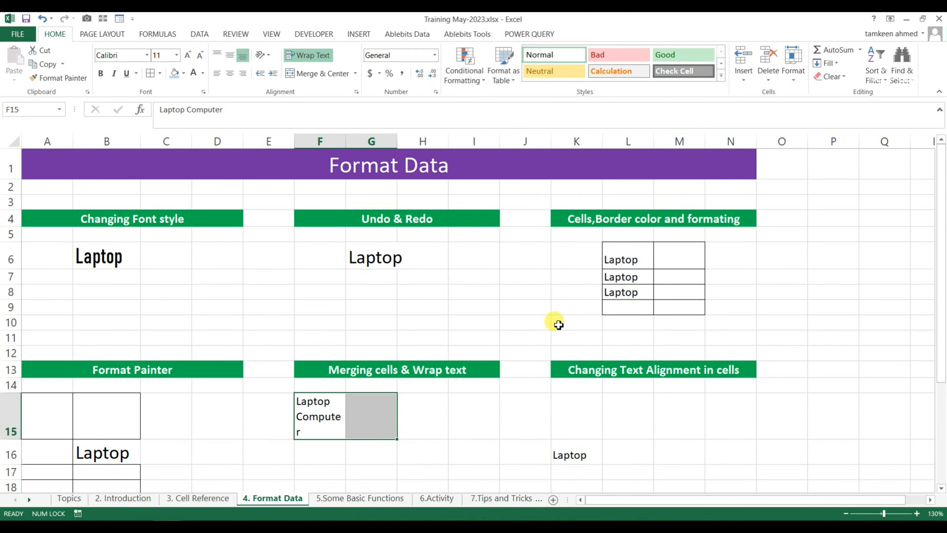
Widen column F to test the wrapped text, and undo both the column widening and the wrapping
left_click_drag(346, 141, 367, 143)
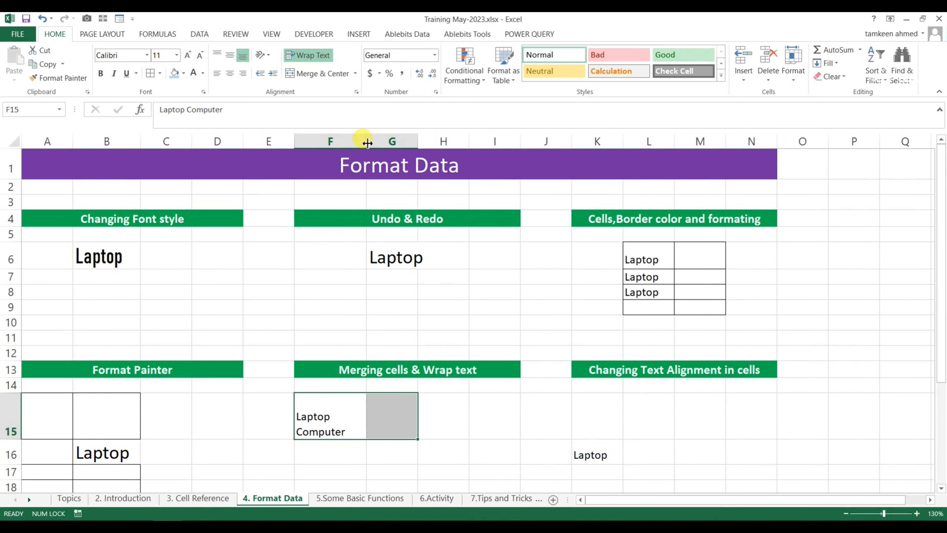
key("ctrl+z")
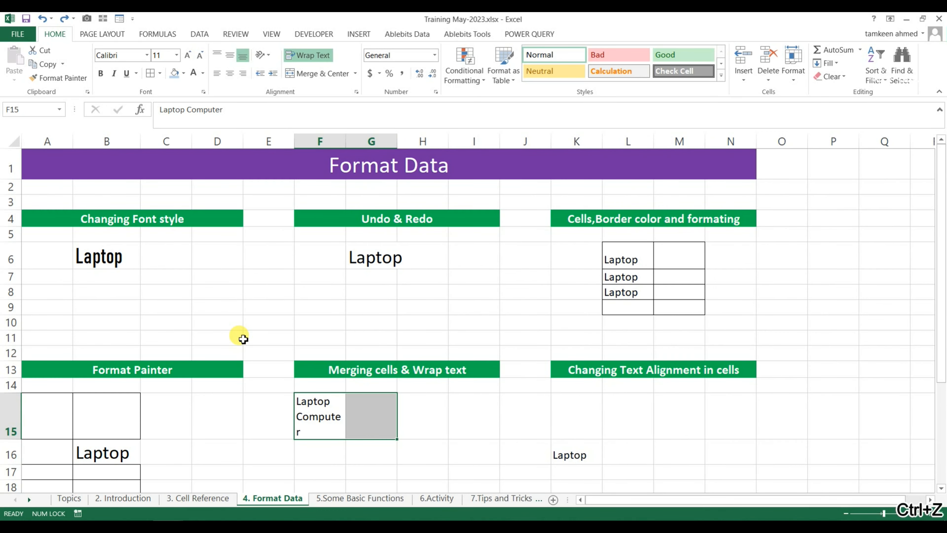
key("ctrl+z")
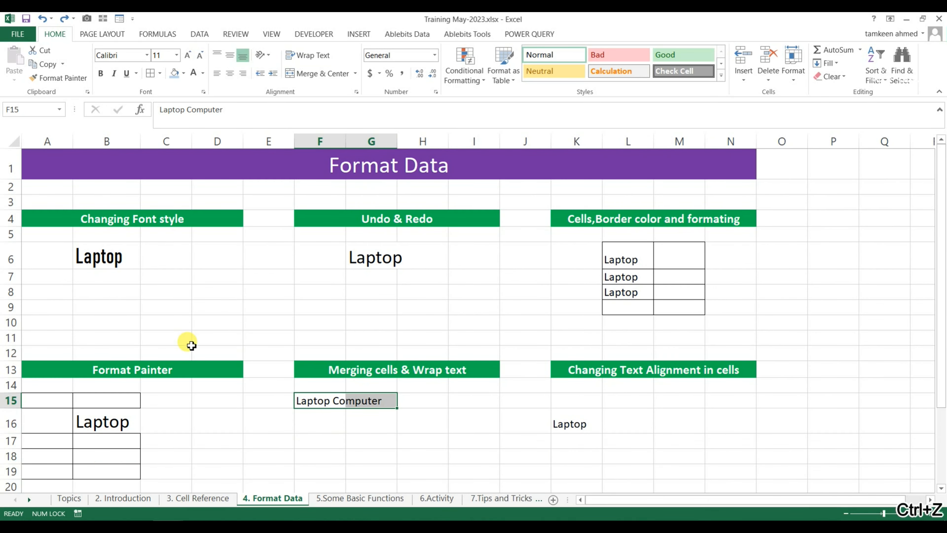
Apply Shrink to fit to F15:G15 and widen column F slightly so the shrunken text enlarges
key("ctrl+1")
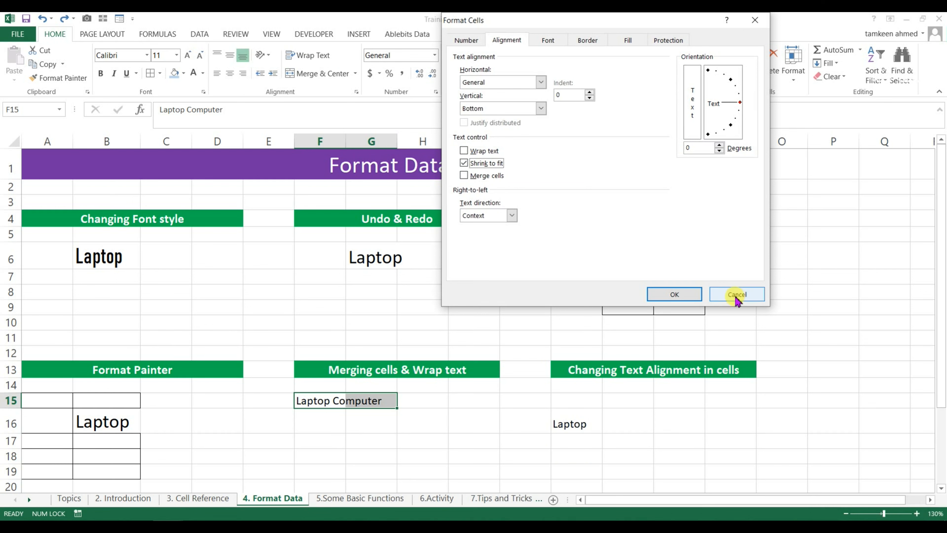
left_click(670, 294)
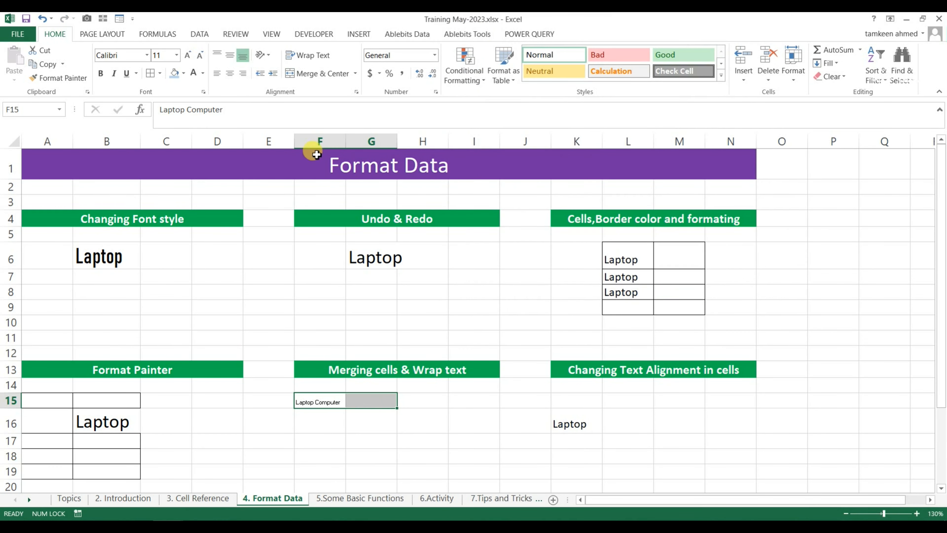
mouse_move(346, 139)
left_mouse_down()
mouse_move(327, 140)
mouse_move(352, 140)
left_mouse_up()
left_click_drag(352, 141, 358, 141)
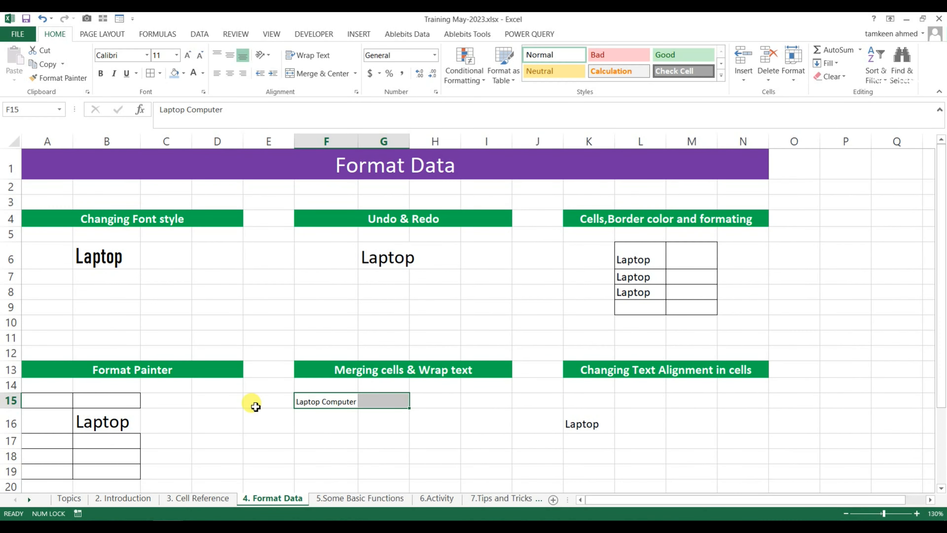
Replace Shrink to fit with Merge cells on the range F15:G15
key("ctrl+1")
left_click(463, 163)
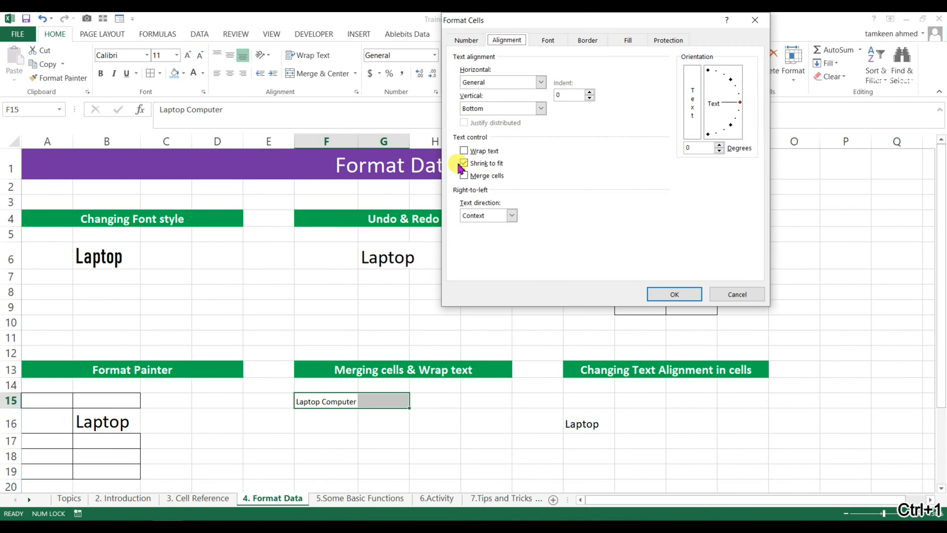
left_click(467, 175)
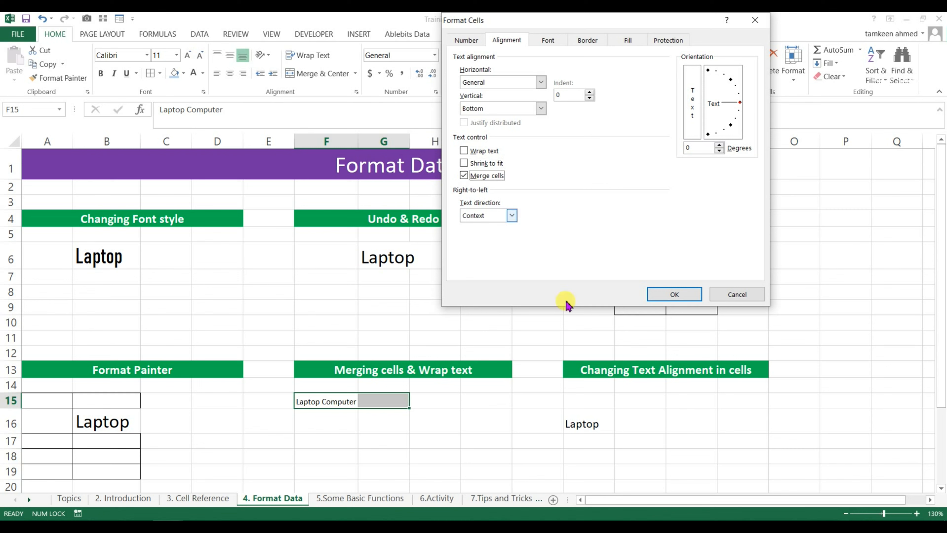
left_click(673, 295)
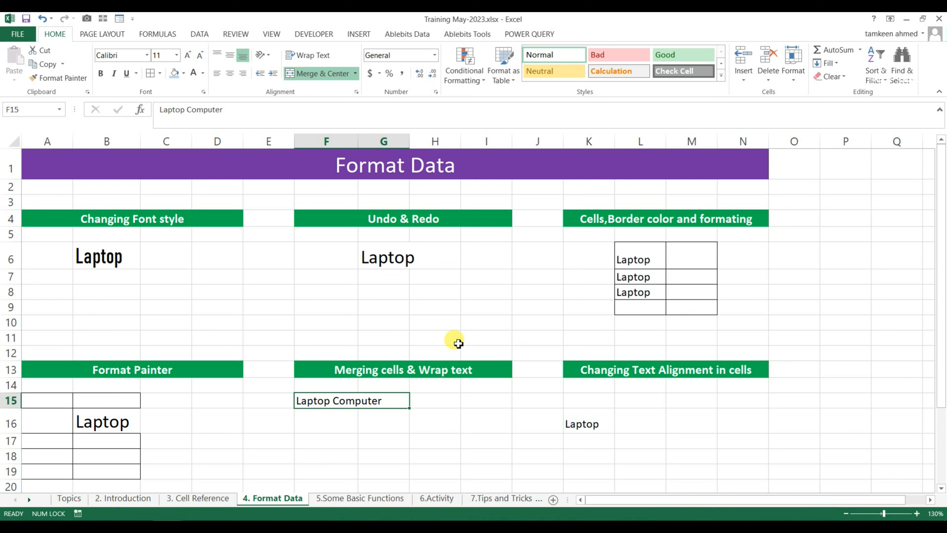
Unmerge F15:G15 with Justify as its horizontal alignment, and undo that change
key("ctrl+1")
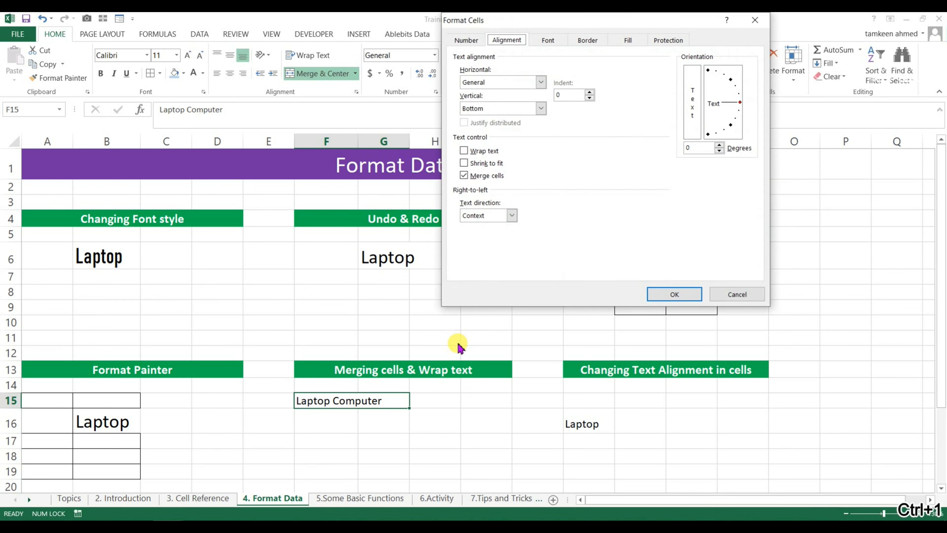
left_click(464, 176)
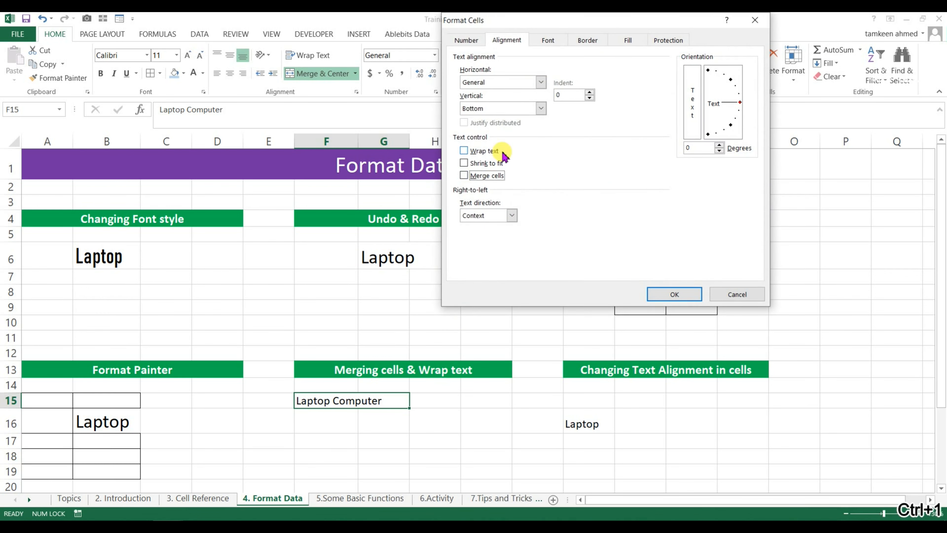
left_click(541, 82)
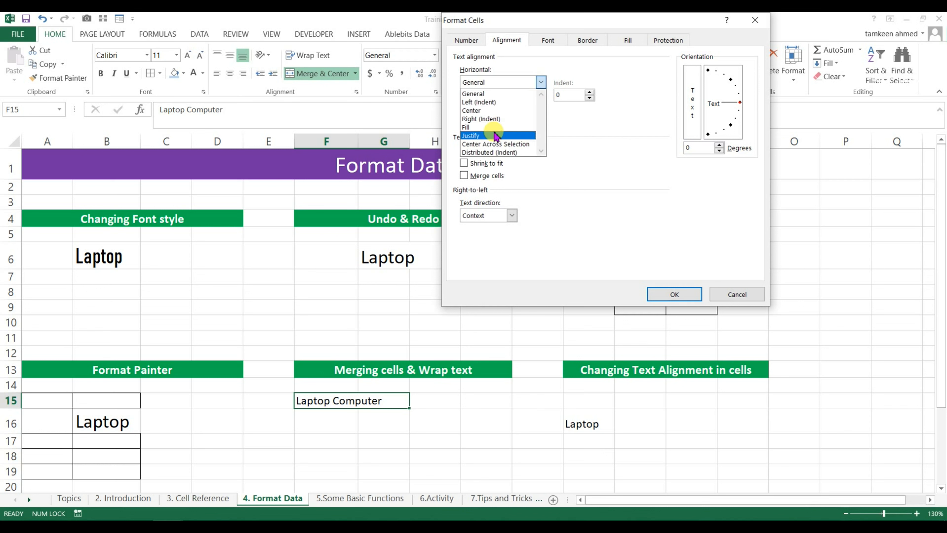
left_click(495, 135)
left_click(662, 296)
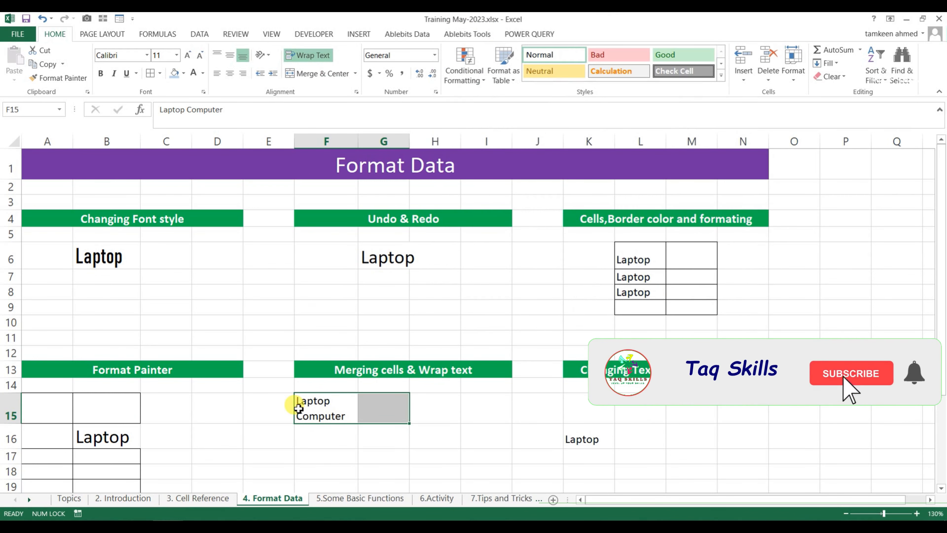
key("ctrl+z")
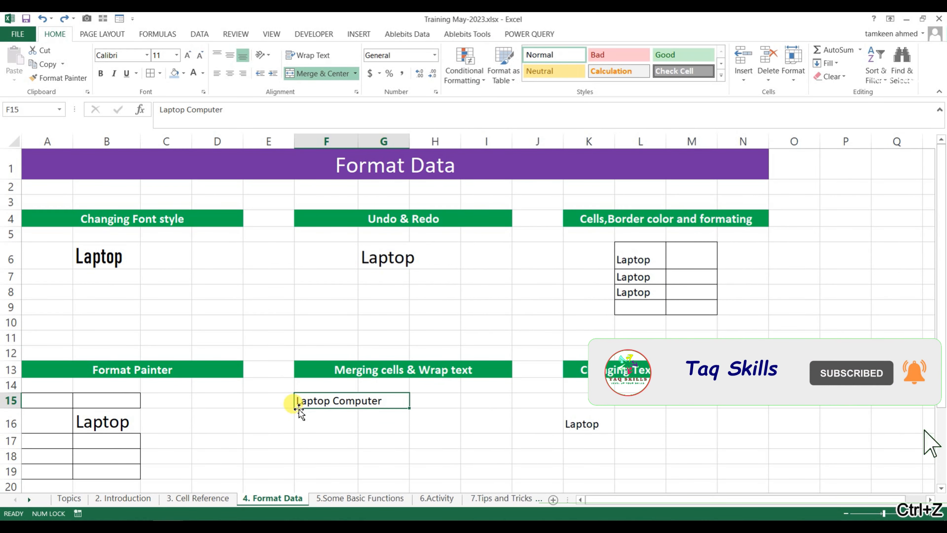
Select the Laptop cell K16 under Changing Text Alignment in cells and widen column K
left_click(590, 405)
scroll(593, 408, "down", 1)
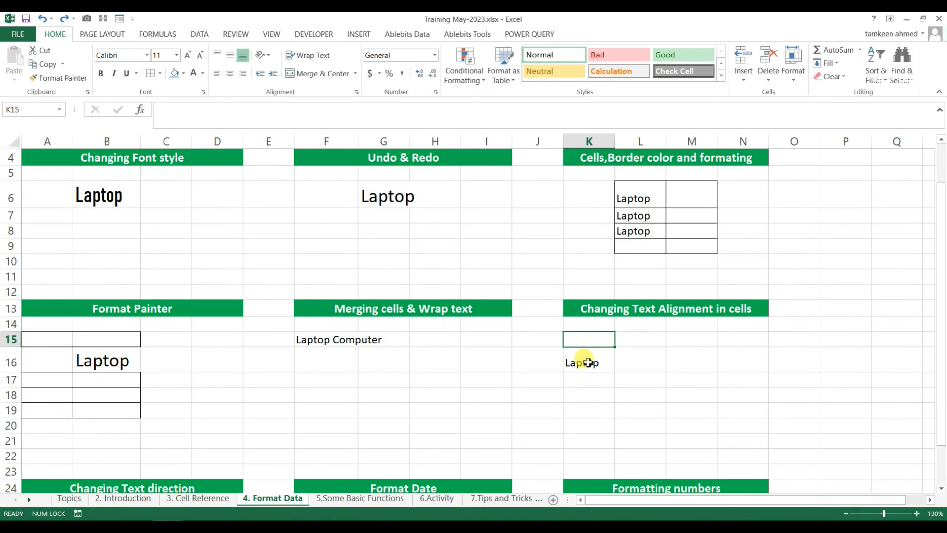
left_click(592, 365)
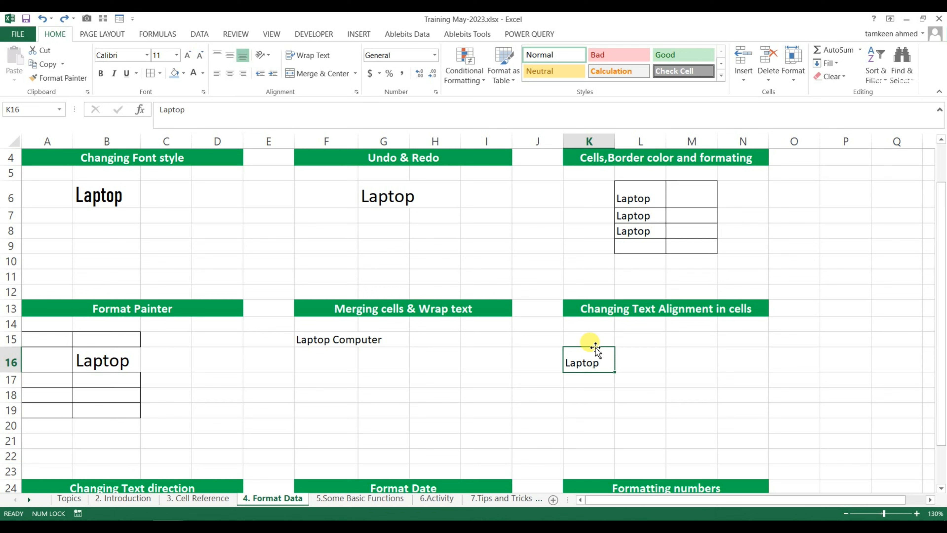
left_click_drag(614, 141, 655, 143)
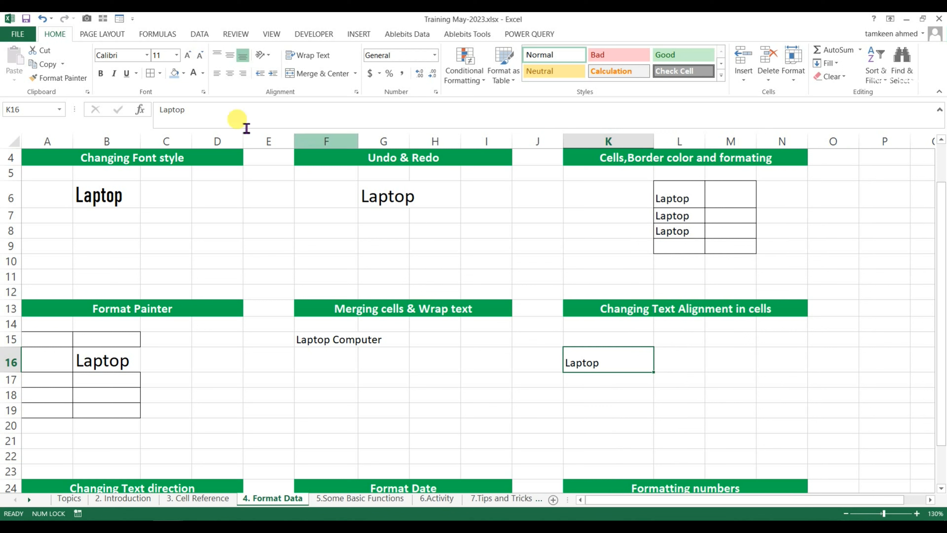
Try right alignment on the text in K16 and settle on horizontal centering
left_click(231, 73)
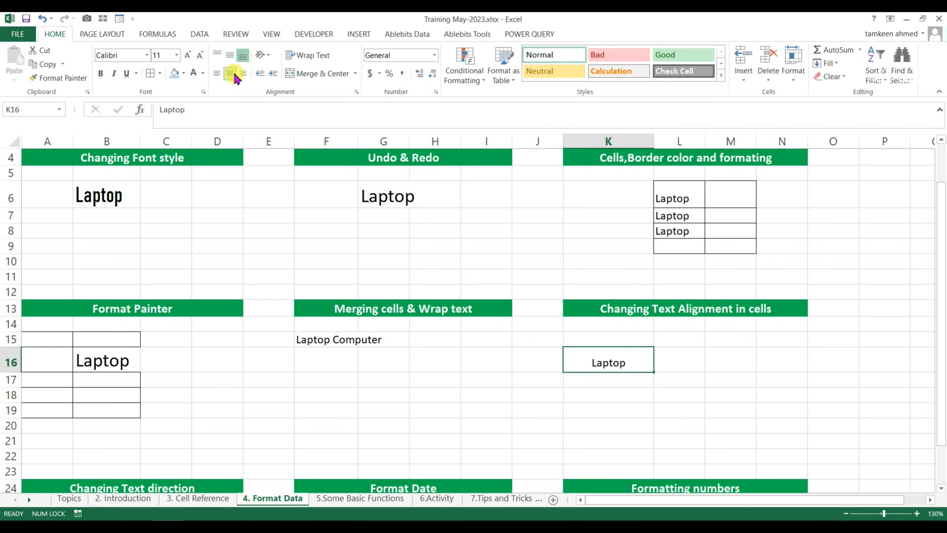
left_click(246, 74)
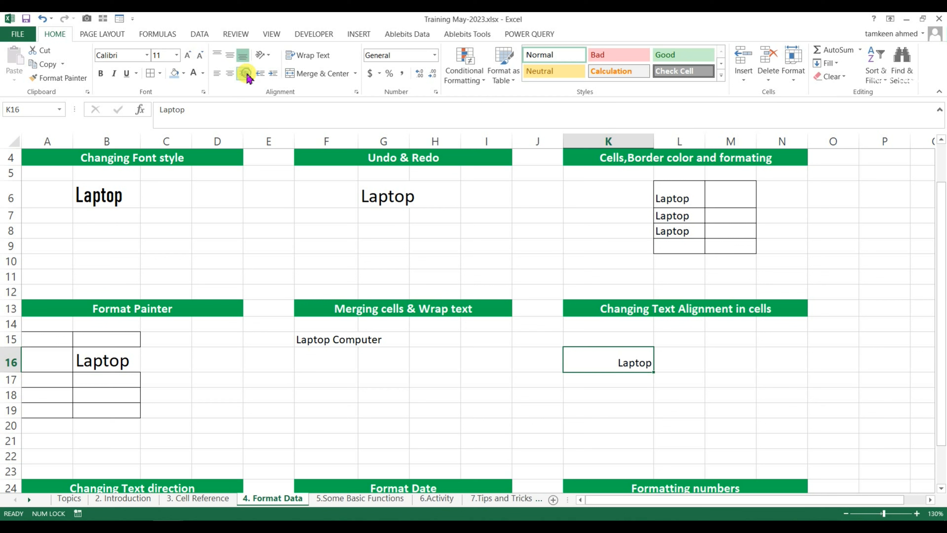
left_click(230, 73)
Cycle K16 through middle, top and bottom vertical alignment and left, center and right horizontal alignment, ending bottom-aligned and centered
left_click(229, 60)
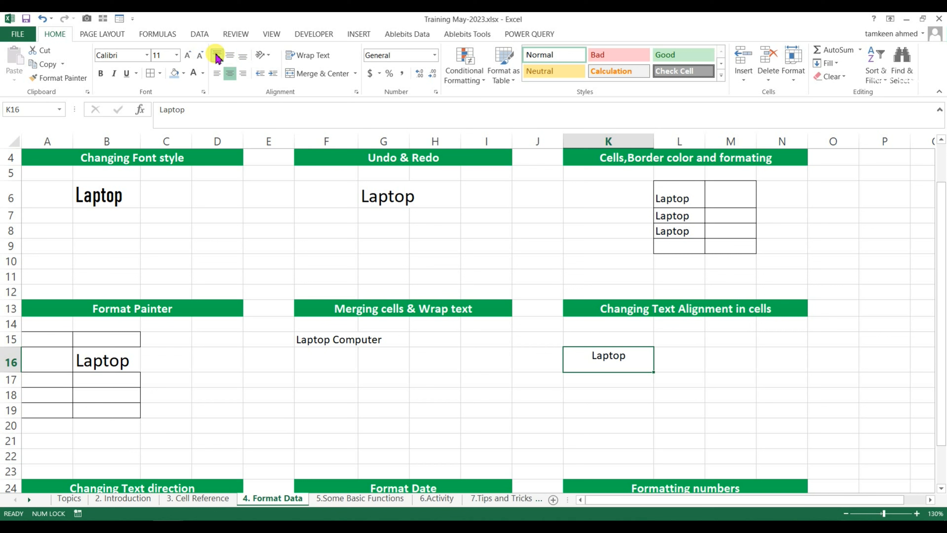
left_click(243, 57)
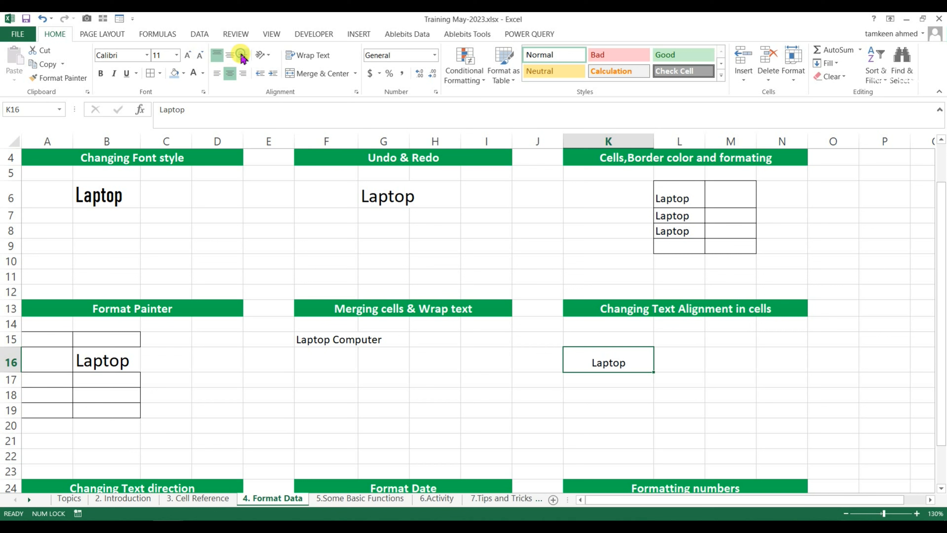
left_click(219, 73)
left_click(231, 74)
left_click(242, 74)
left_click(229, 71)
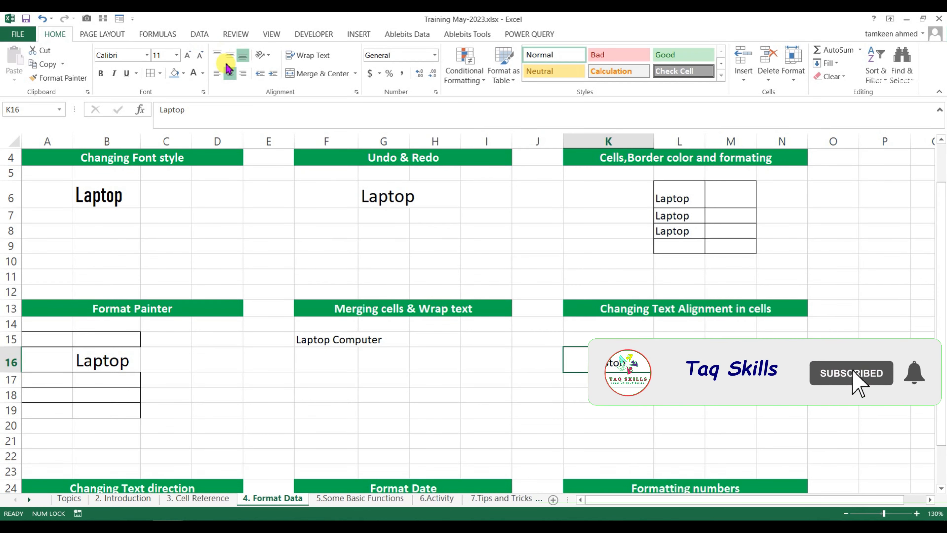
Try top vertical alignment on the Laptop text in K16, then settle on middle vertical and left horizontal alignment
left_click(217, 56)
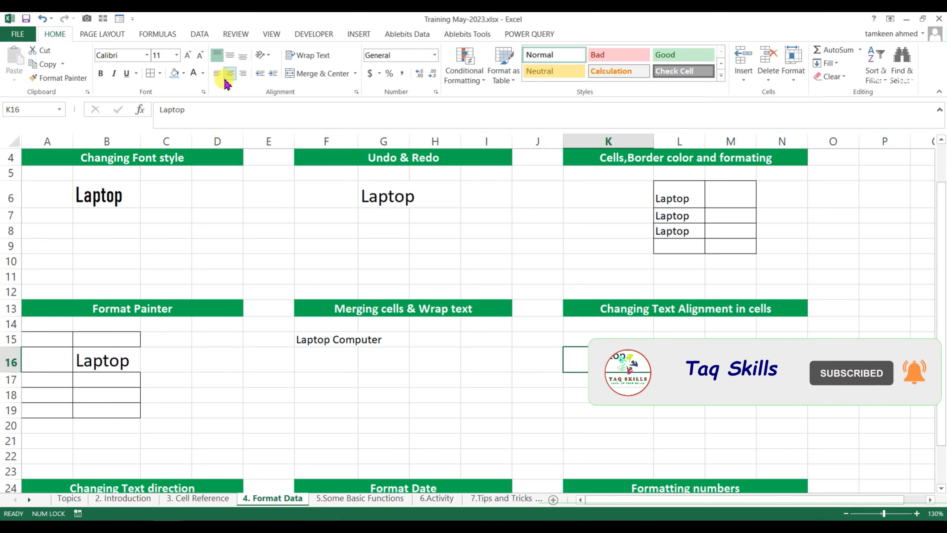
left_click(229, 56)
left_click(223, 74)
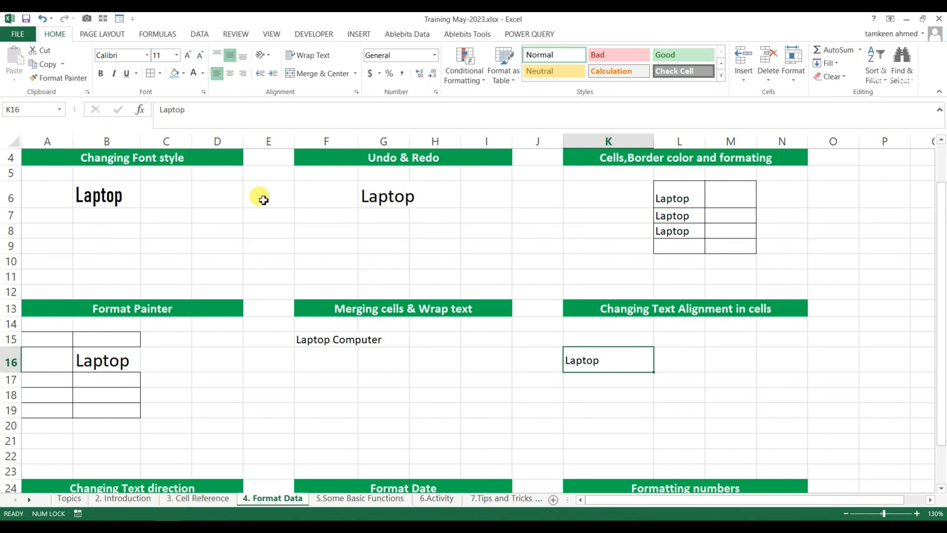
Rotate the Laptop text in A27 under Changing Text direction to an orientation of 90 degrees
scroll(218, 377, "down", 4)
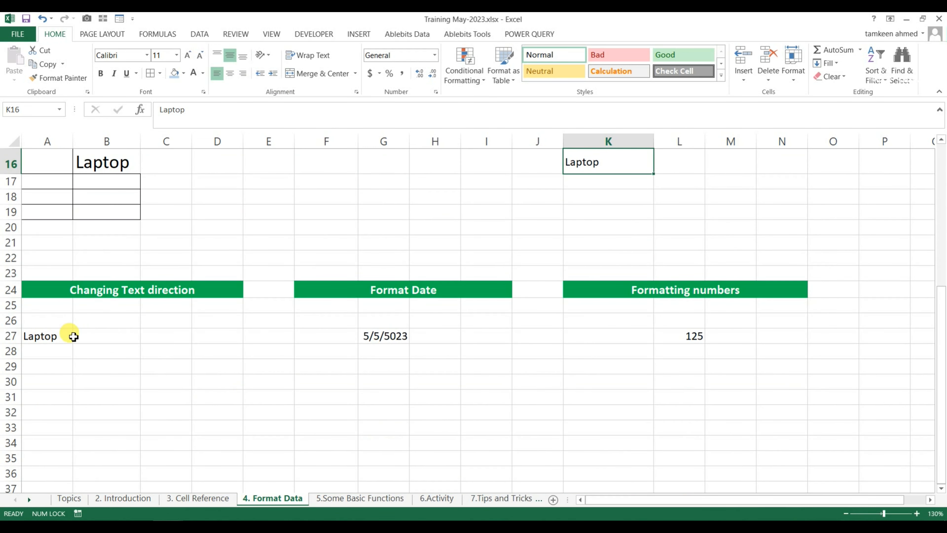
left_click(36, 337)
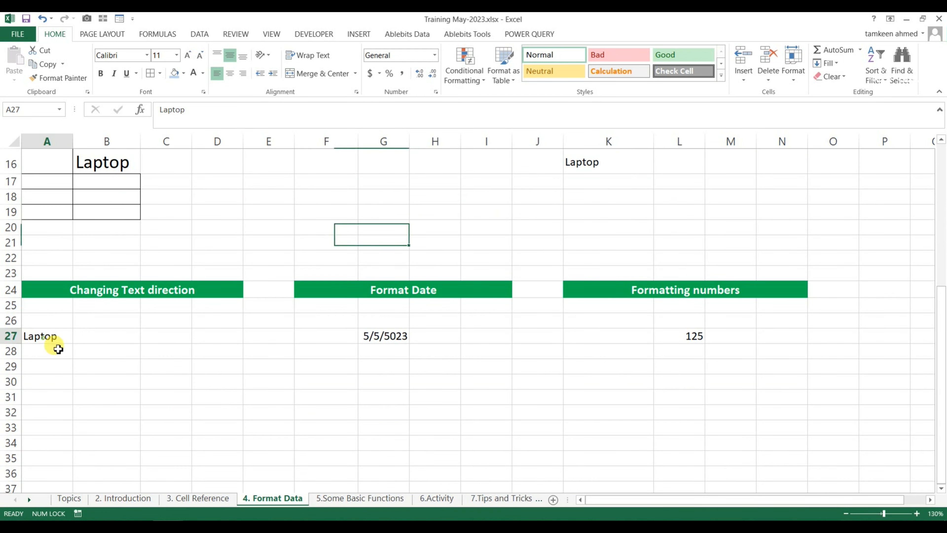
key("ctrl+1")
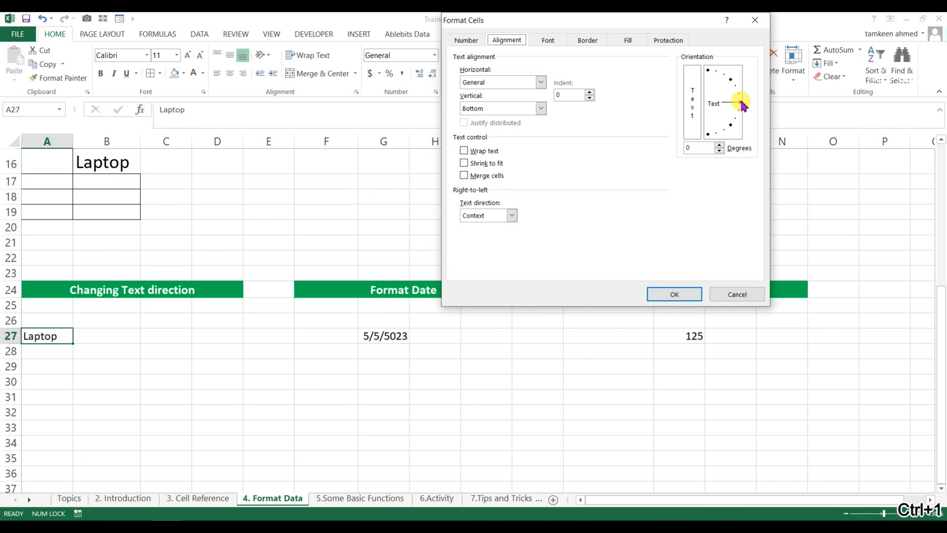
left_click_drag(740, 104, 717, 75)
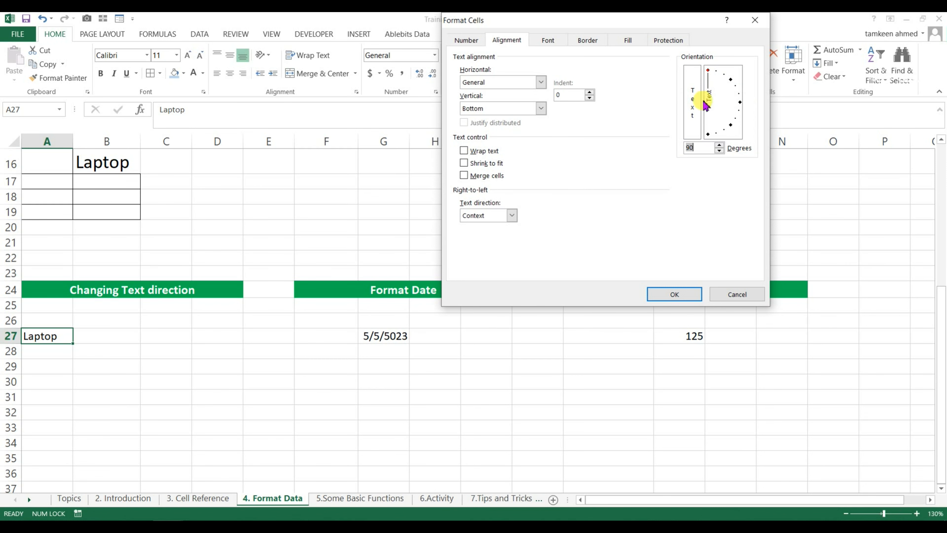
left_click(687, 294)
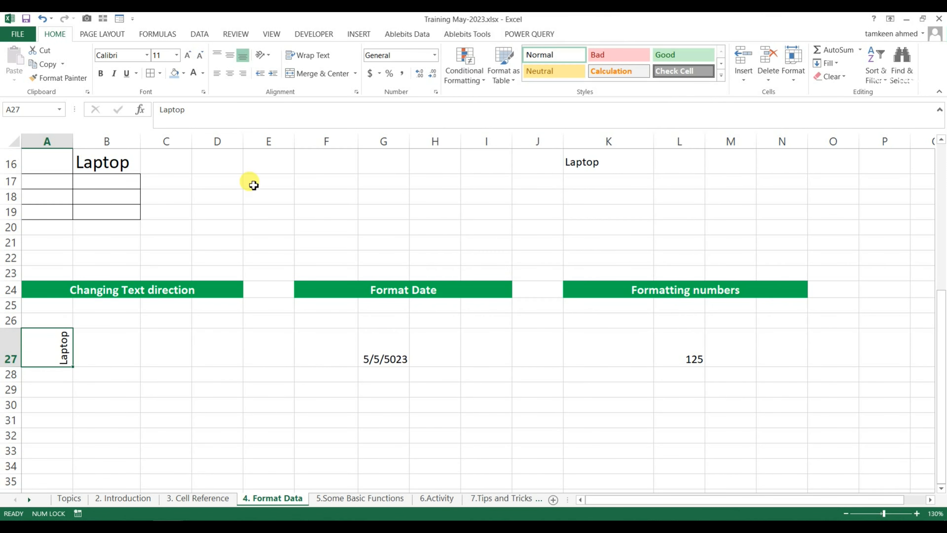
Change the orientation of the text in A27 to -90 degrees
key("ctrl+1")
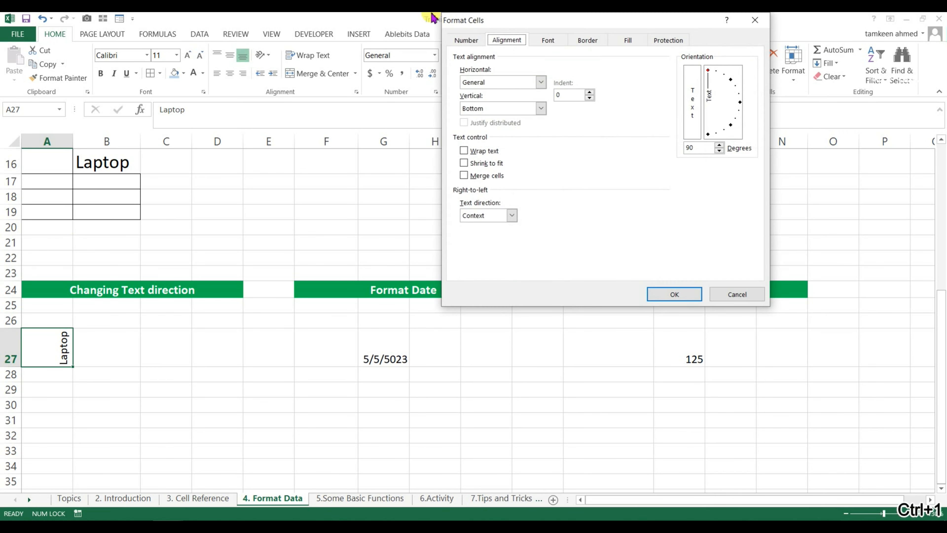
left_click_drag(711, 75, 698, 146)
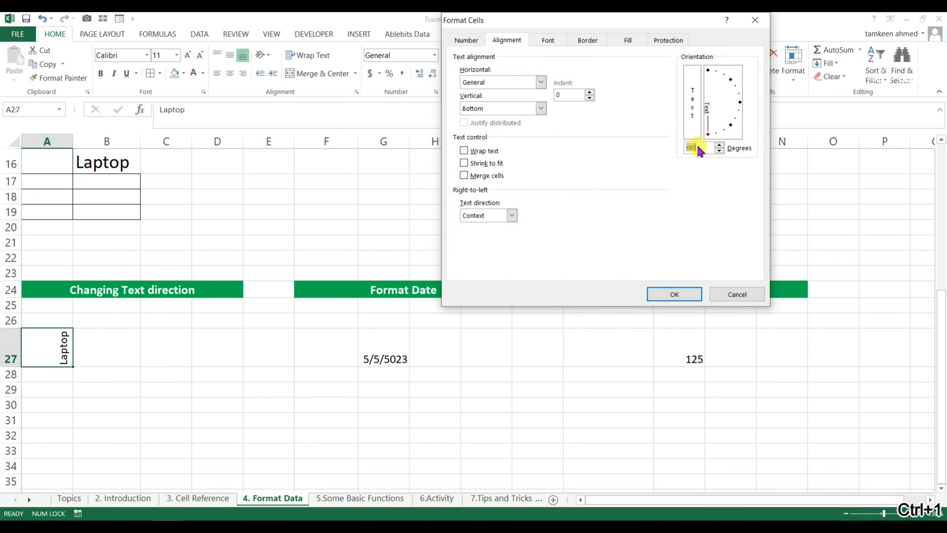
left_click(667, 294)
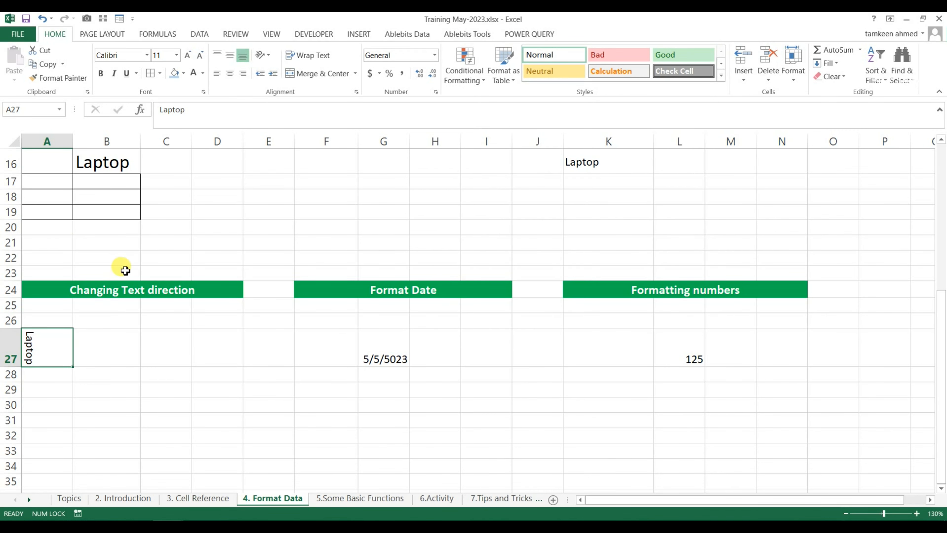
Set the orientation of the text in A27 to 45 degrees
key("ctrl+1")
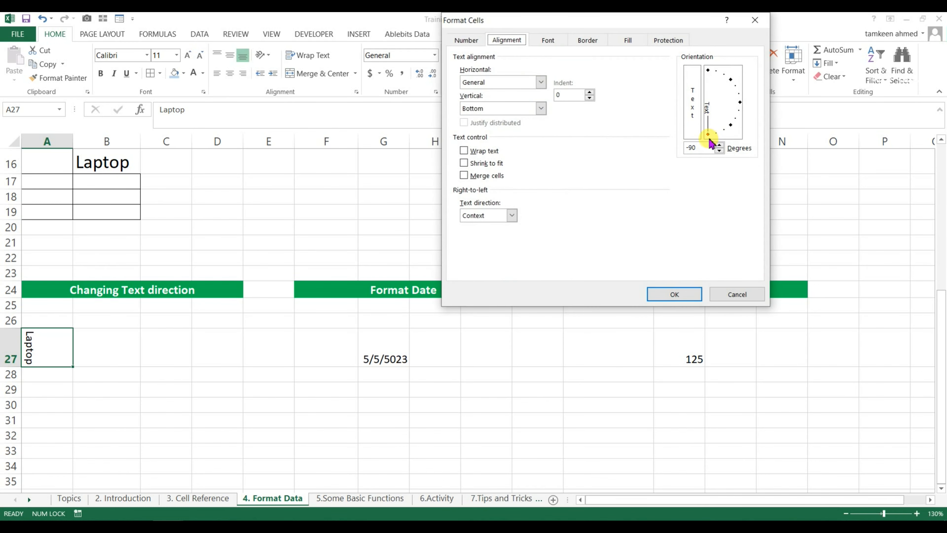
left_click_drag(708, 138, 736, 89)
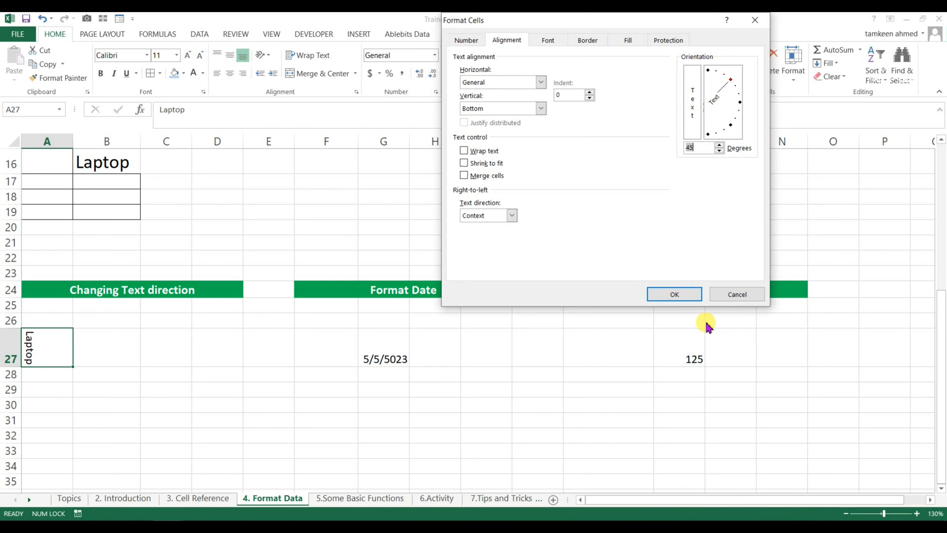
left_click(667, 295)
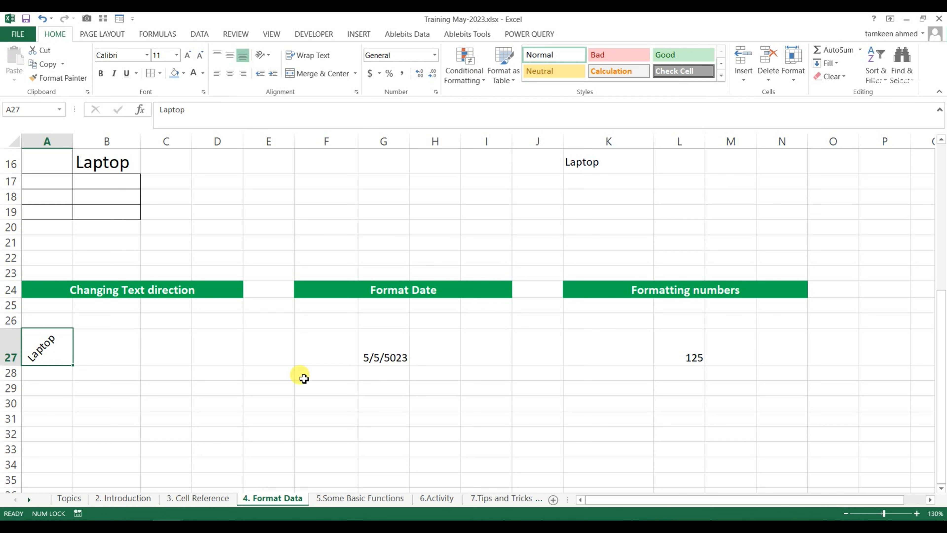
Open the date number formats for G27 and preview the 03/14/12, 14-Mar, 14-Mar-12 and *Wednesday, March 14, 2012 types
left_click(402, 350)
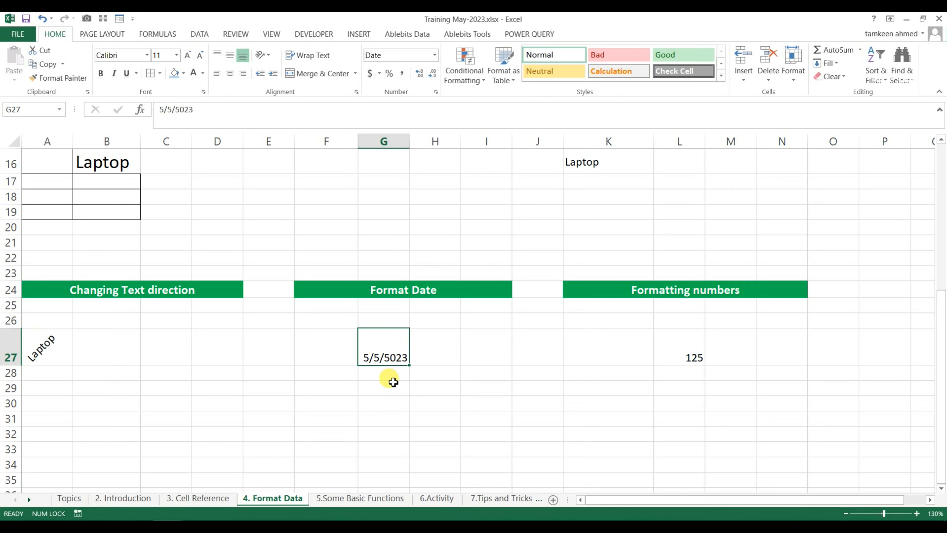
key("ctrl+1")
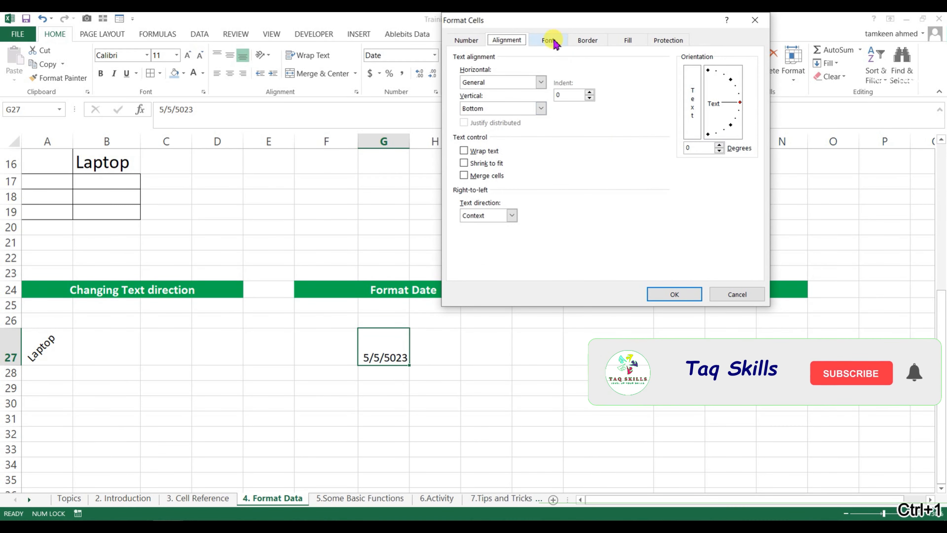
left_click(466, 40)
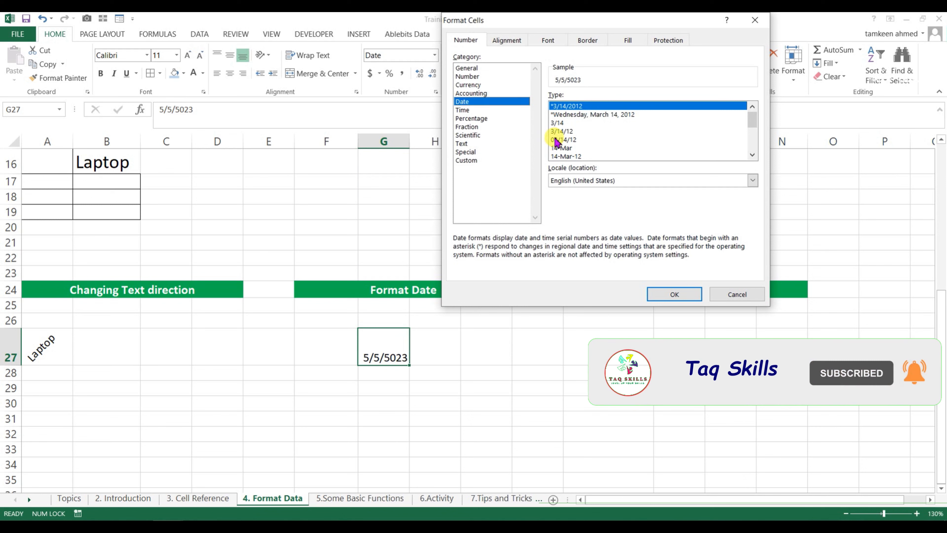
left_click(568, 139)
left_click(564, 147)
left_click(566, 156)
left_click(577, 117)
left_click(565, 149)
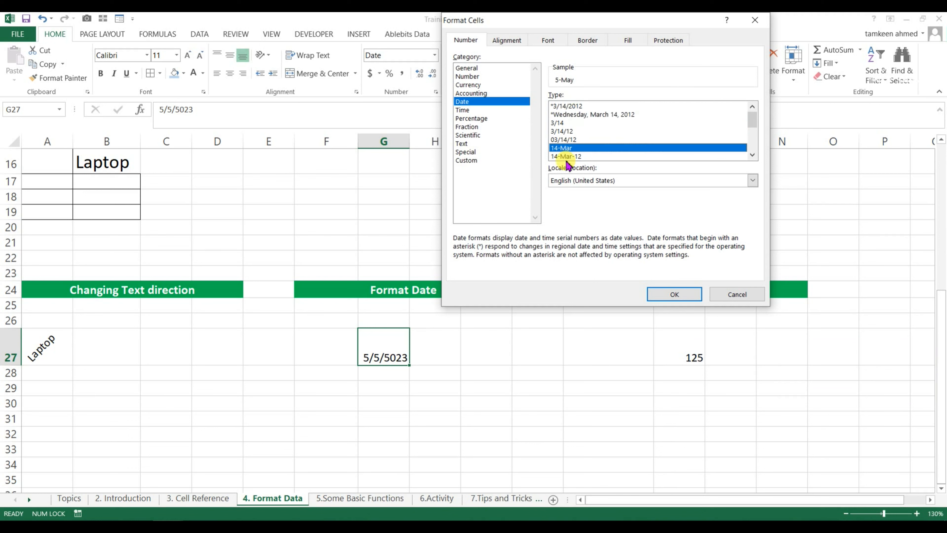
Preview the March-12, 3/14/12 1:30 PM and 3/14/12 13:30 types, then apply *Wednesday, March 14, 2012 to G27
scroll(568, 161, "down", 2)
left_click(566, 133)
left_click(569, 148)
left_click(571, 156)
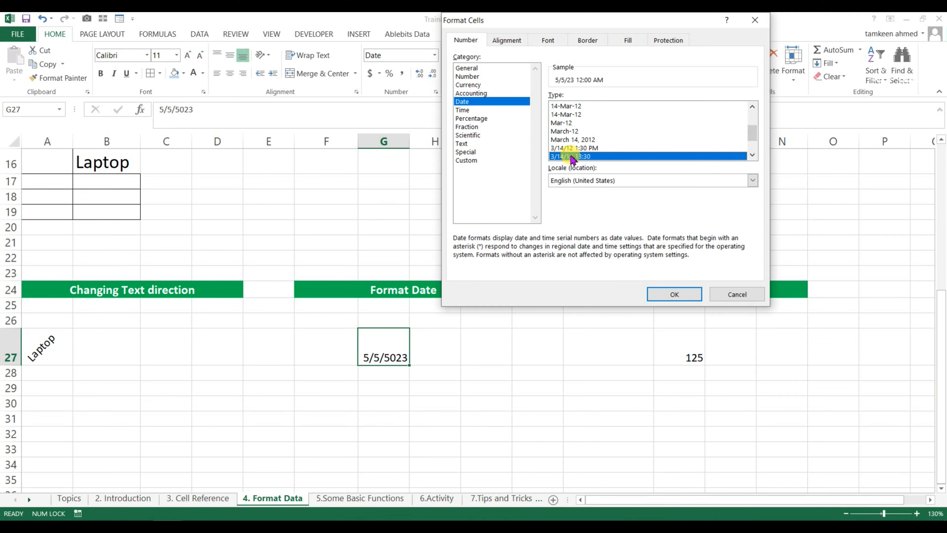
scroll(574, 155, "up", 2)
left_click(586, 115)
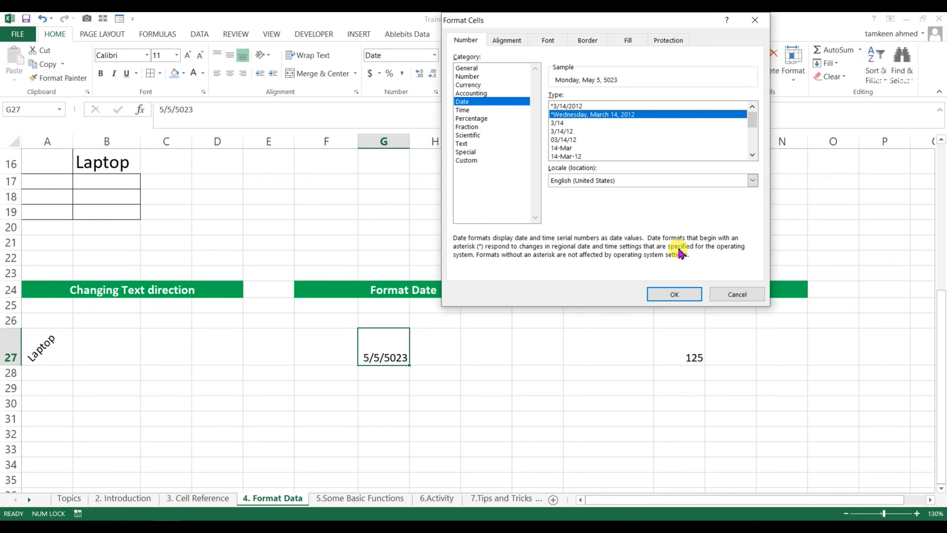
left_click(675, 294)
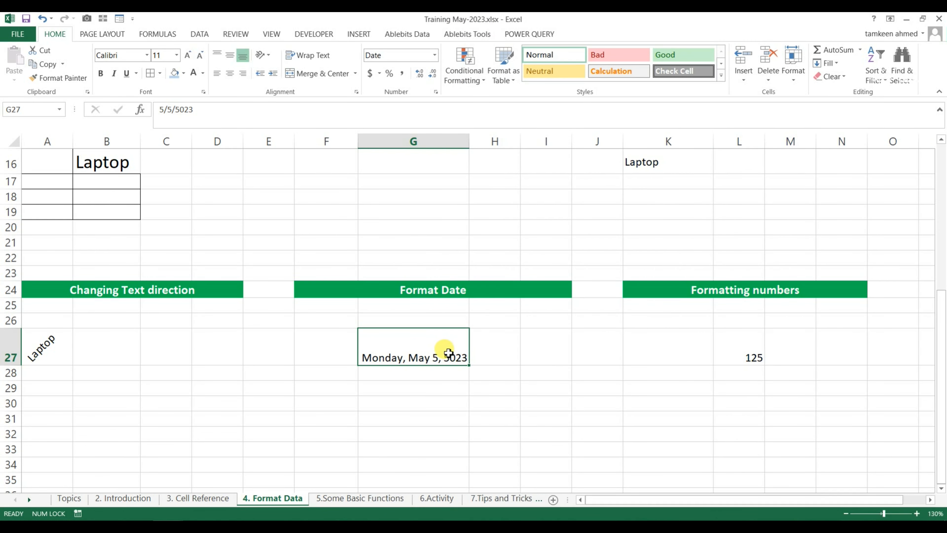
Try the Short Date and Time number formats on G27, then return it to Long Date
left_click(434, 55)
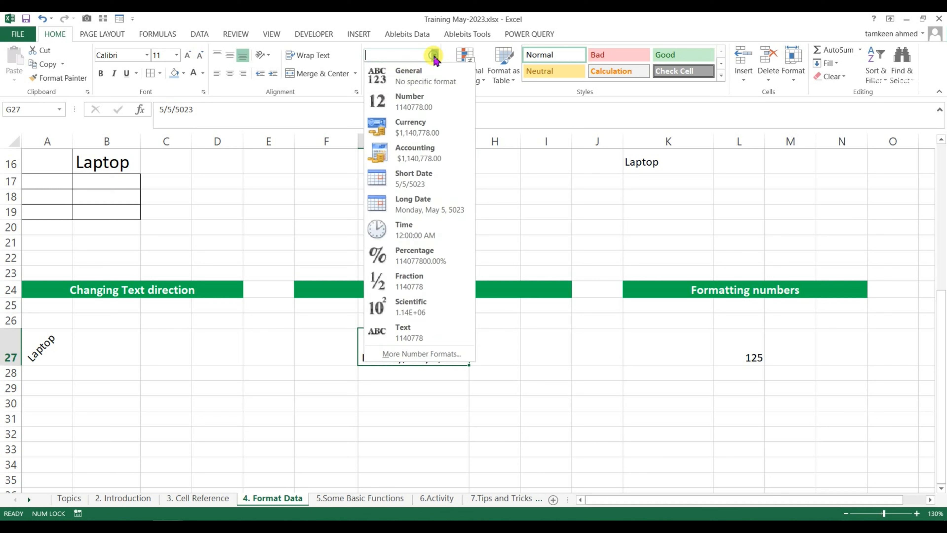
left_click(398, 178)
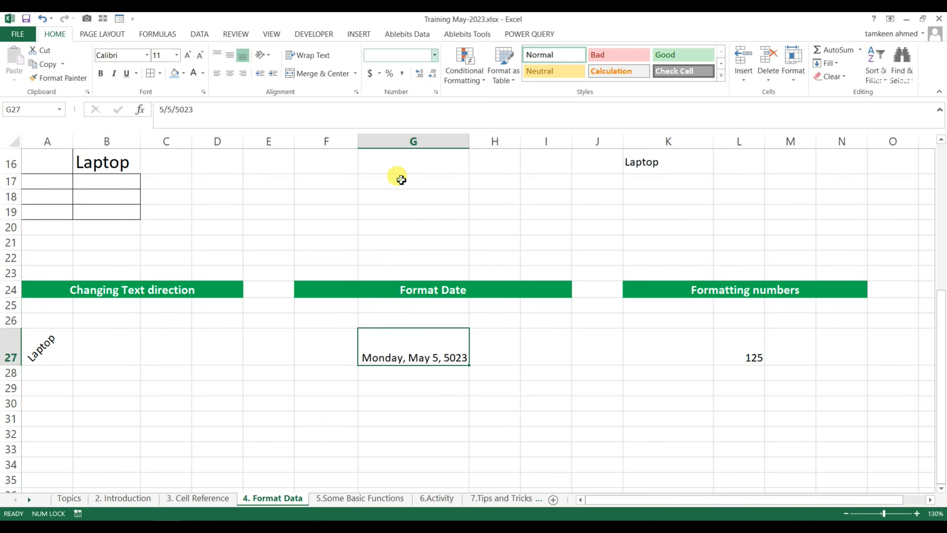
left_click(435, 55)
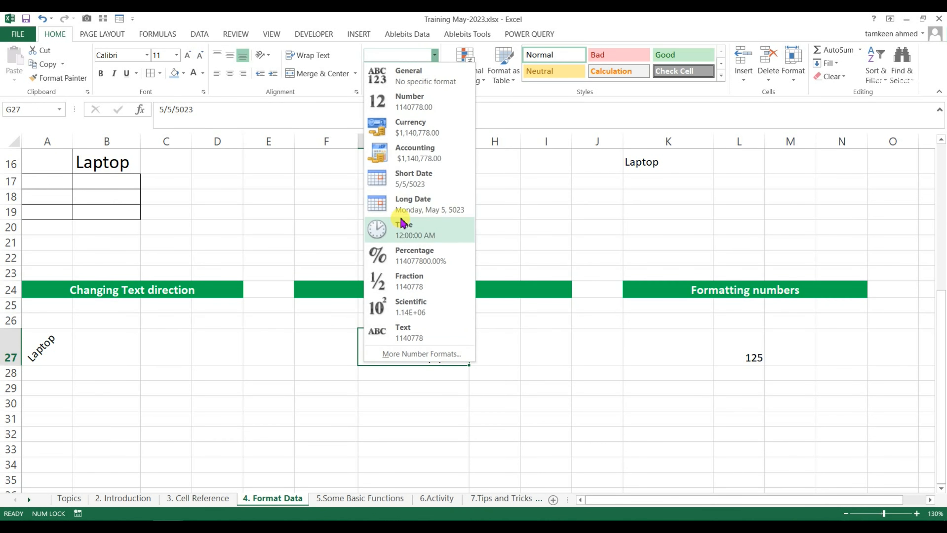
left_click(402, 228)
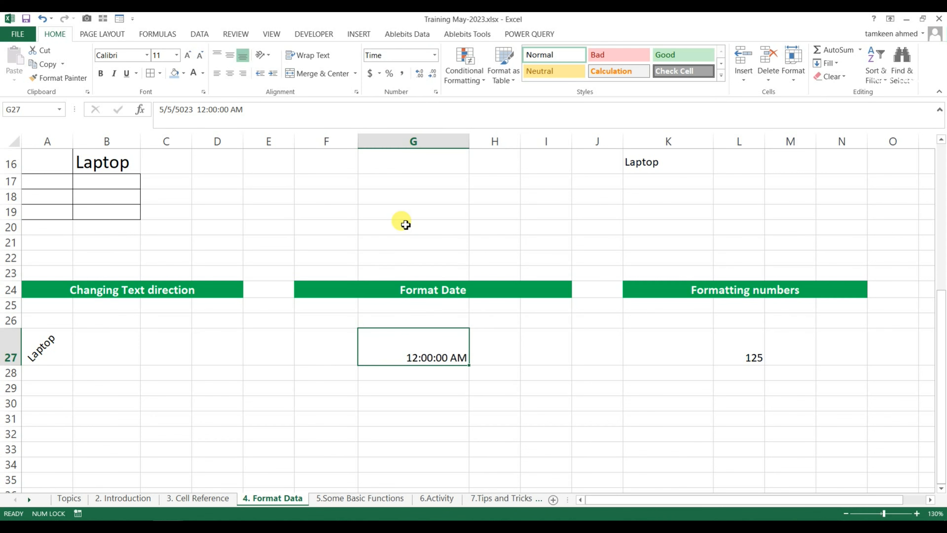
left_click(434, 56)
left_click(410, 202)
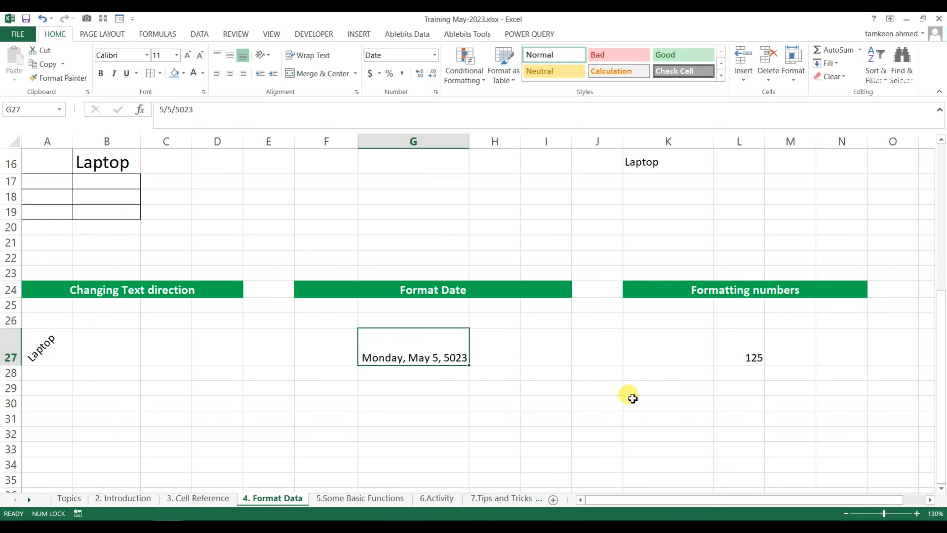
Select L27 under Formatting numbers, increase its decimal places several times and reduce them again
left_click(682, 404)
left_click(746, 360)
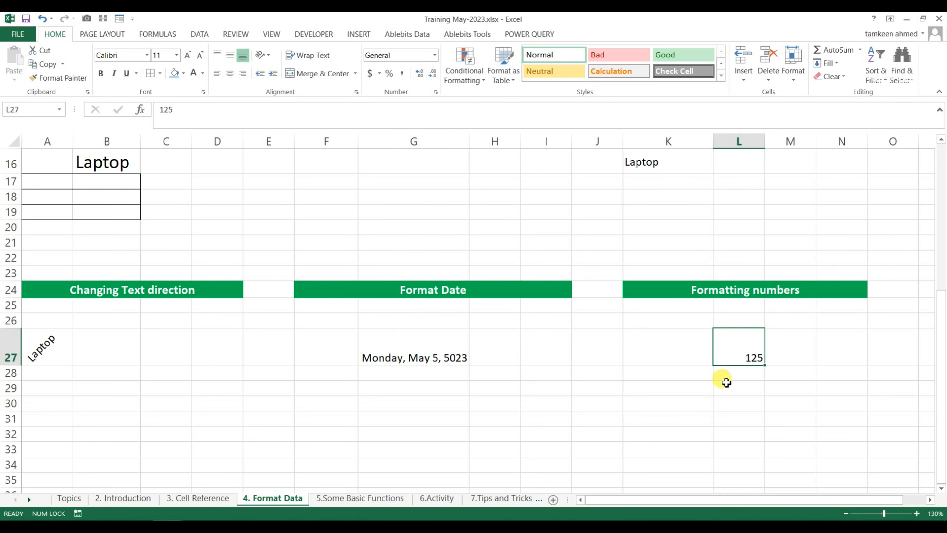
left_click(425, 76)
left_click(425, 76)
left_click(426, 76)
left_click(425, 76)
left_click(425, 77)
left_click(432, 76)
left_click(432, 76)
left_click(432, 76)
Enter 1597543 in L27 and format it with the comma style without decimal places
type("15")
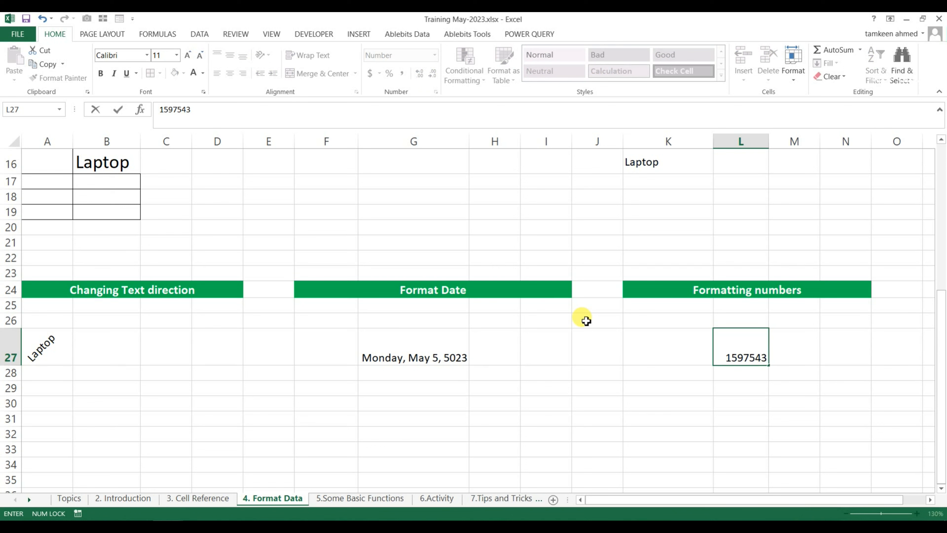
key("Return")
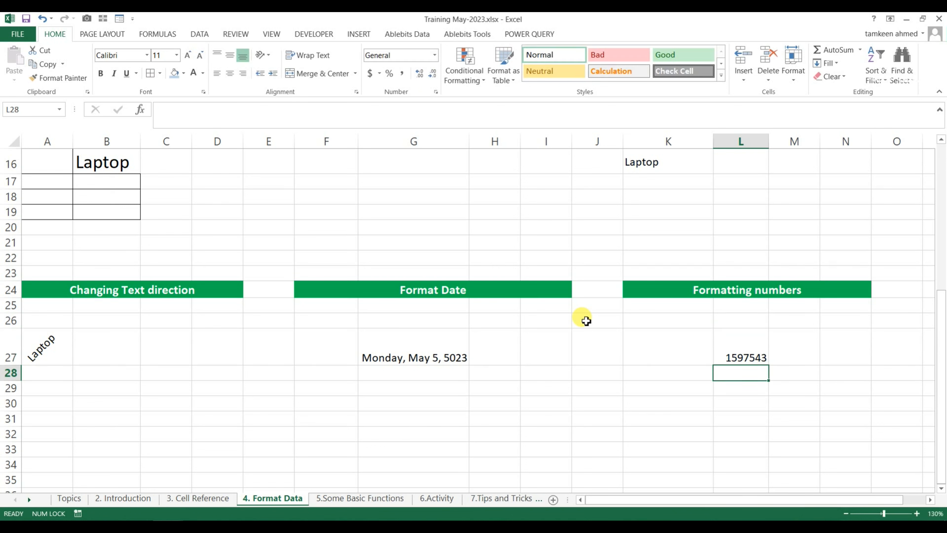
left_click(754, 357)
left_click(407, 73)
left_click(432, 75)
left_click(432, 74)
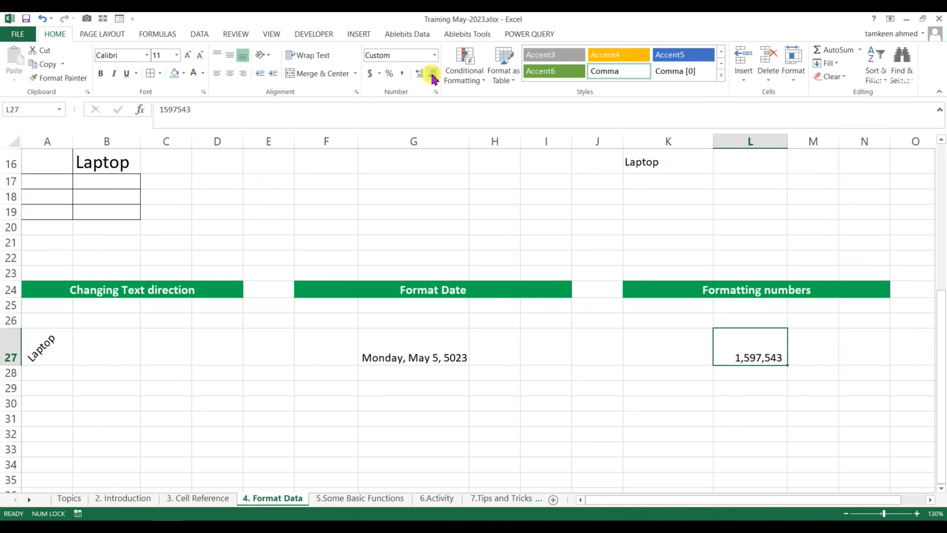
Add two decimal places to the number in L27 and remove them again
left_click(420, 74)
left_click(419, 73)
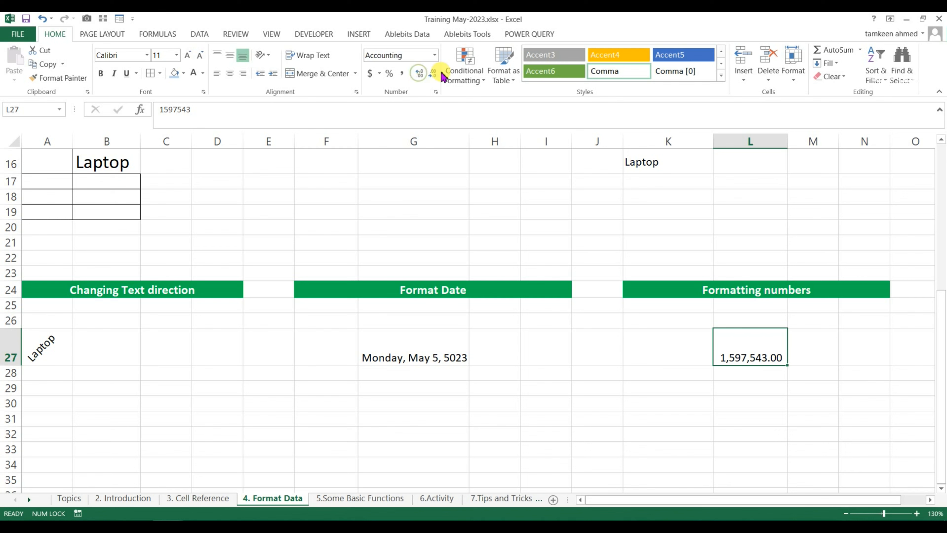
left_click(432, 74)
left_click(432, 75)
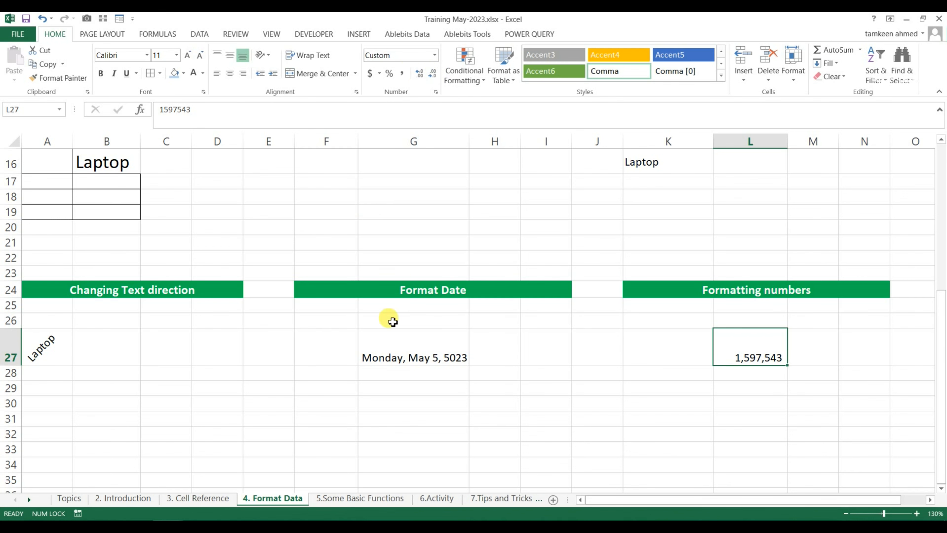
scroll(315, 397, "down", 4)
scroll(315, 398, "up", 9)
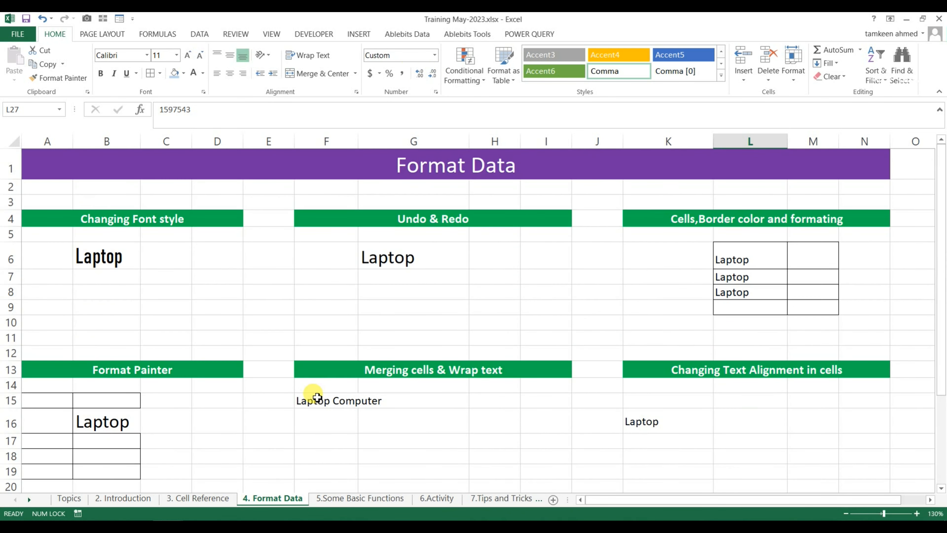
scroll(315, 397, "down", 5)
scroll(315, 398, "down", 1)
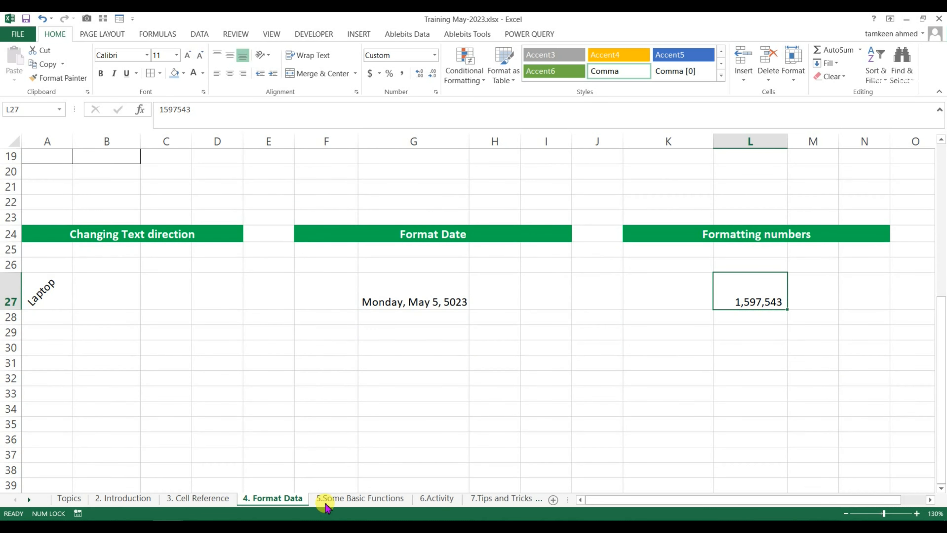